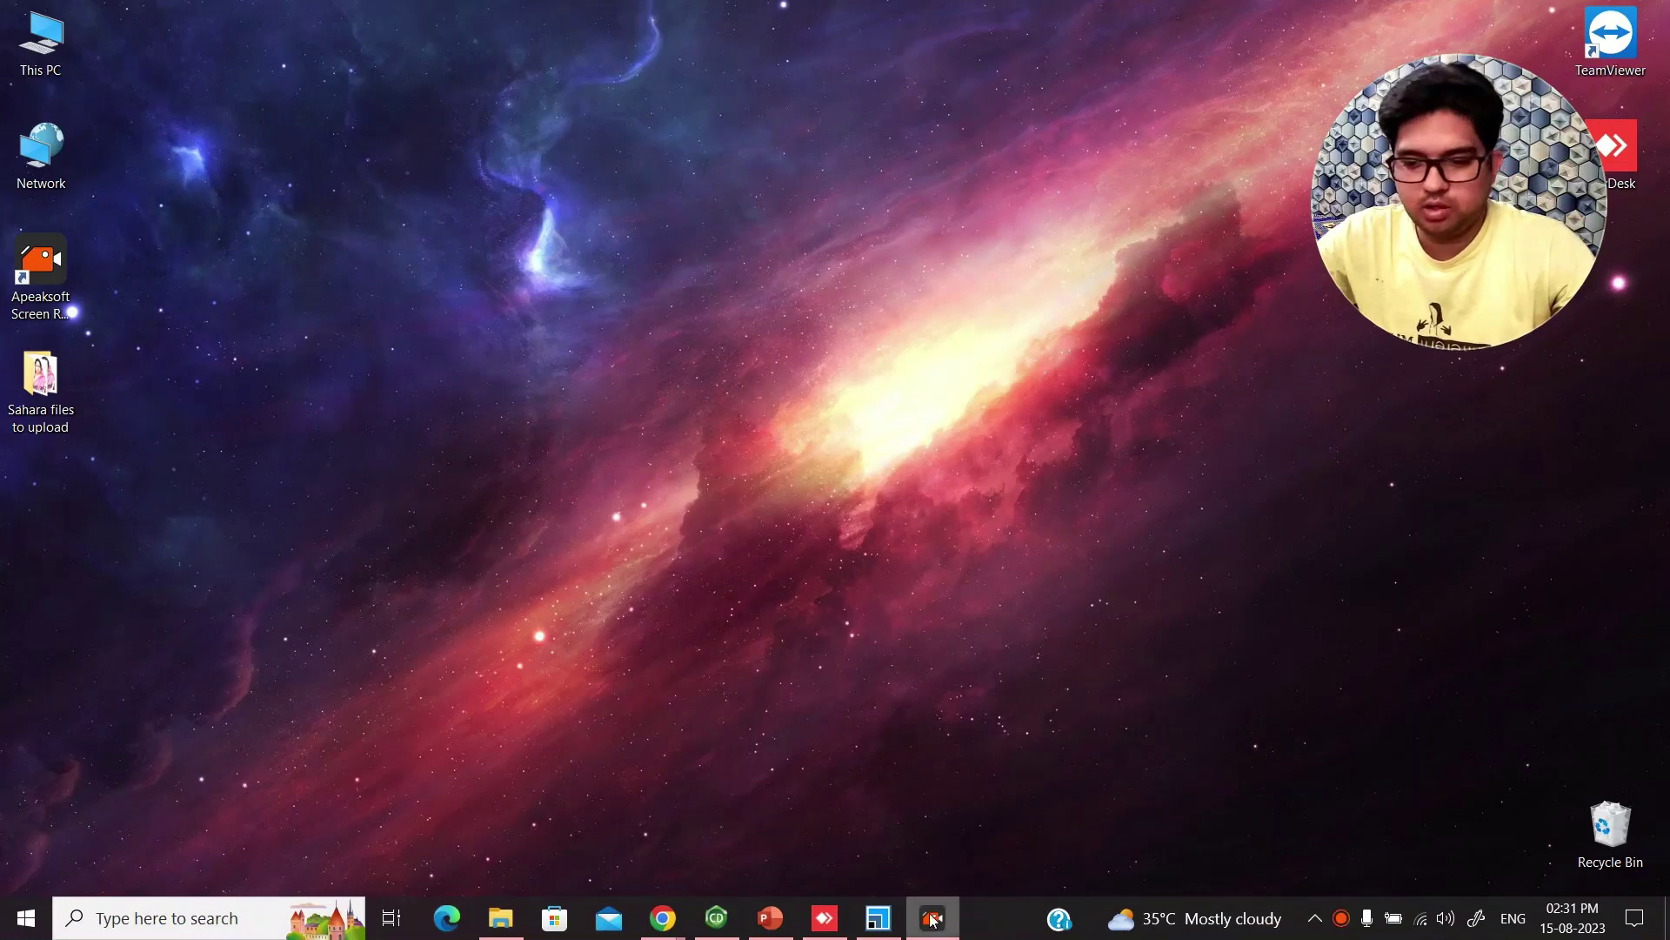
Restore the Materials Studio window showing the empty 3D Atomistic.xsd document.
{"action": "left_click", "coordinate": [878, 918]}
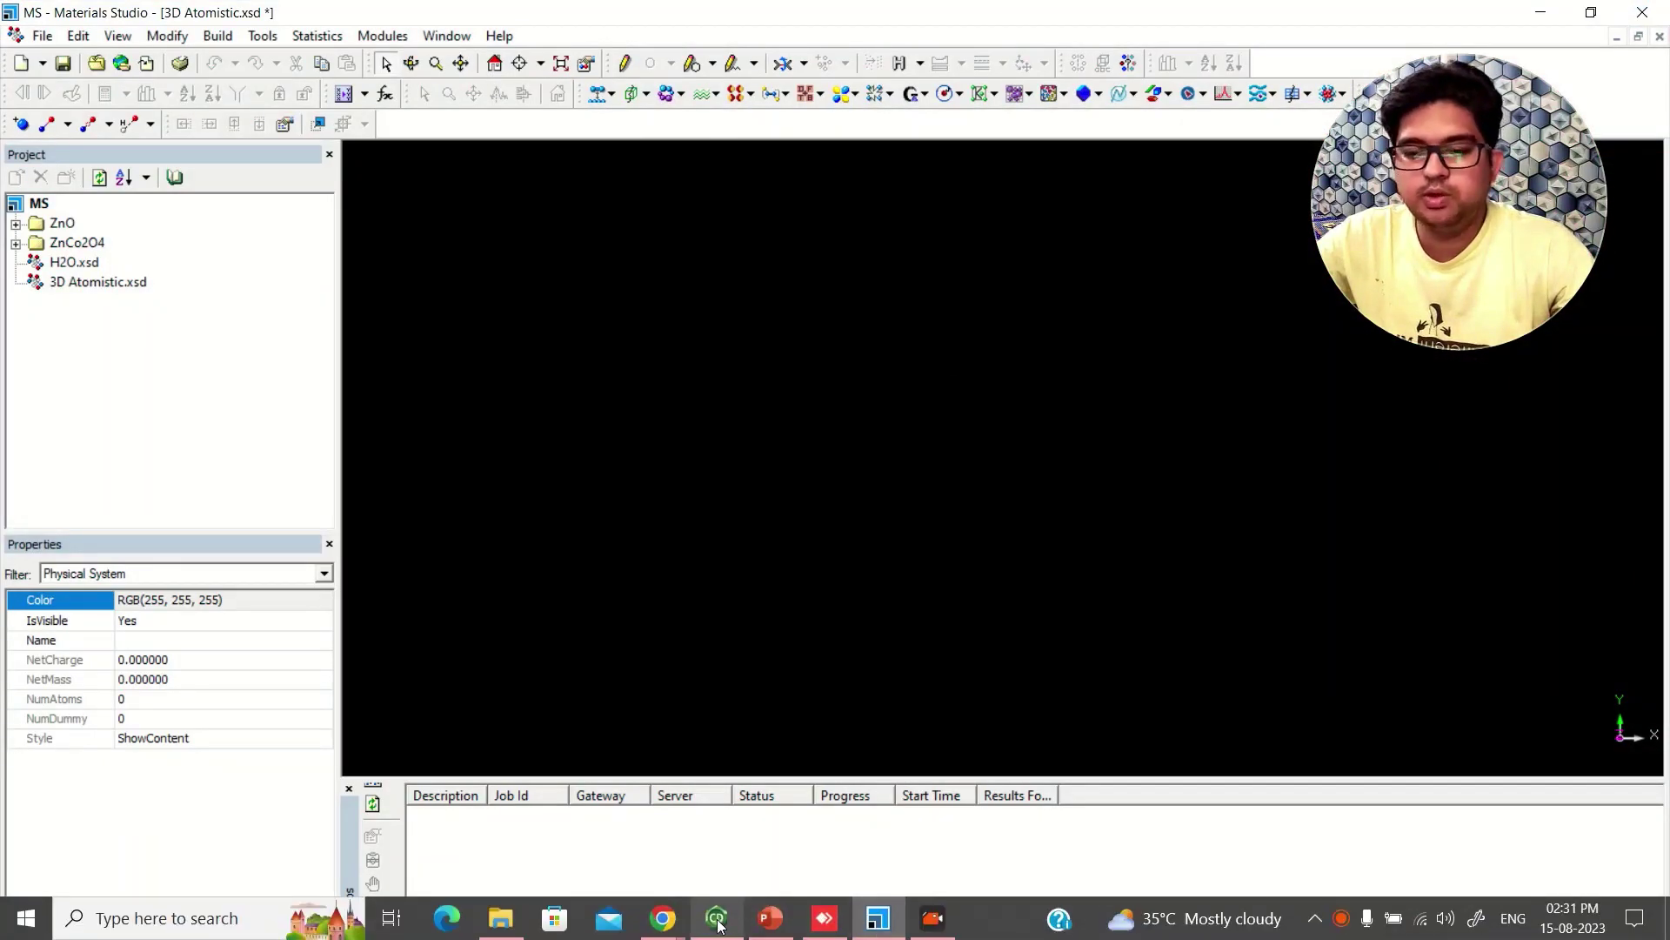
Bring up ChemDraw with the fused-ring, polyene and polyyne bracketed repeat units.
{"action": "left_click", "coordinate": [718, 920]}
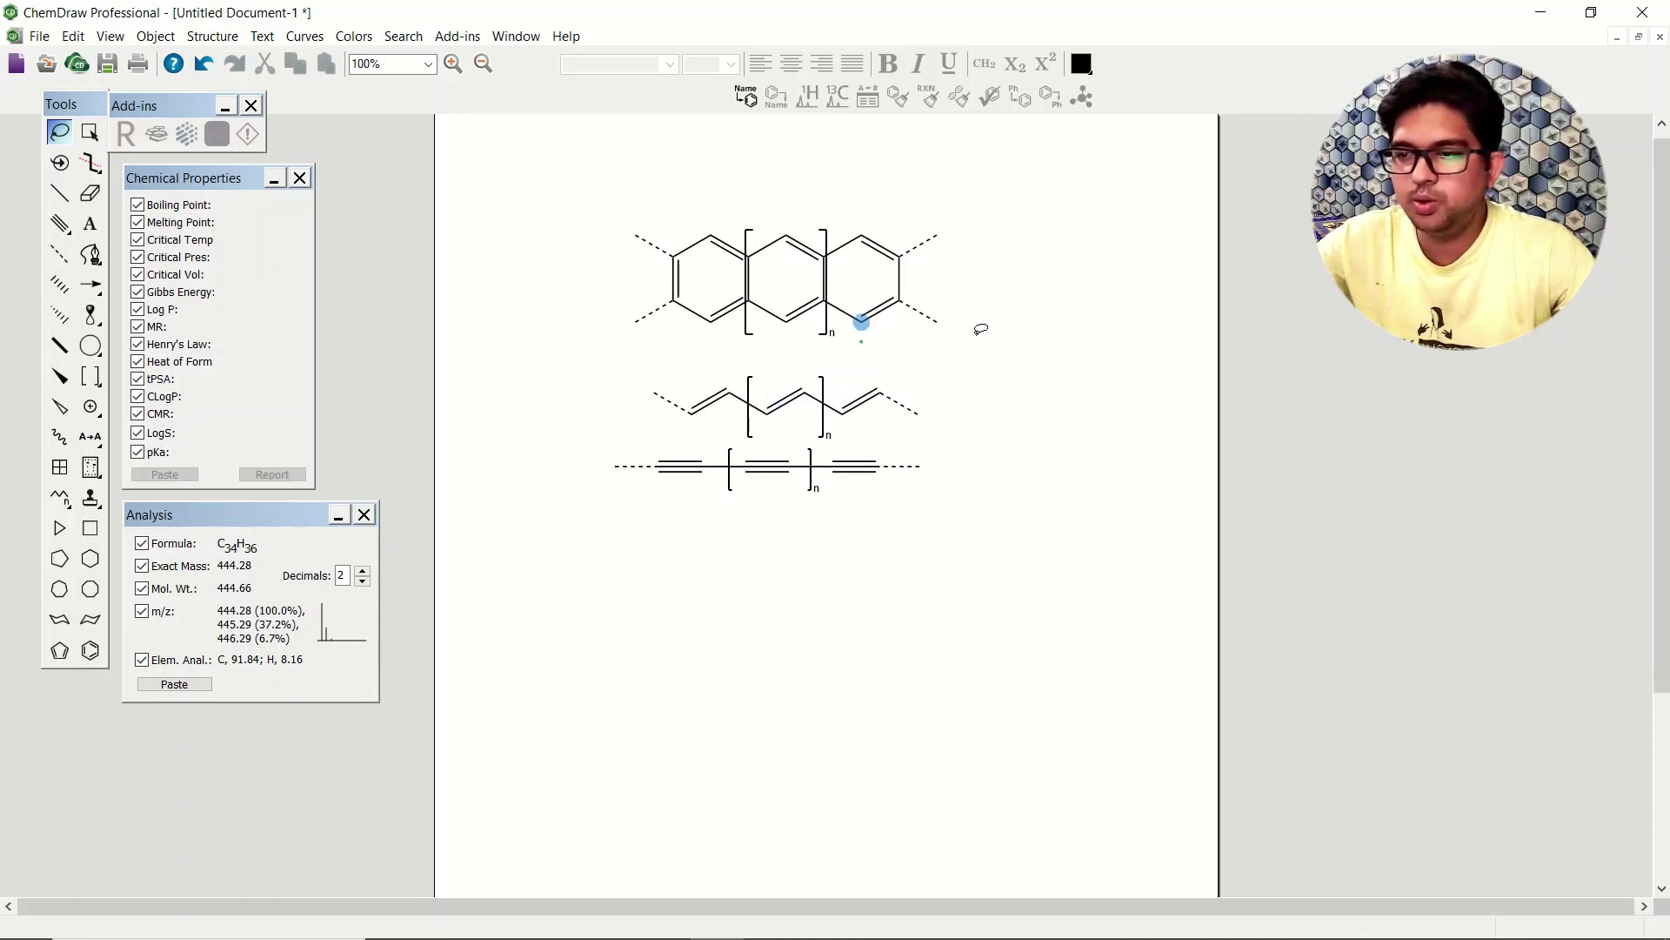
Minimize ChemDraw to reveal the empty Materials Studio 3D Atomistic document.
{"action": "left_click", "coordinate": [1546, 13]}
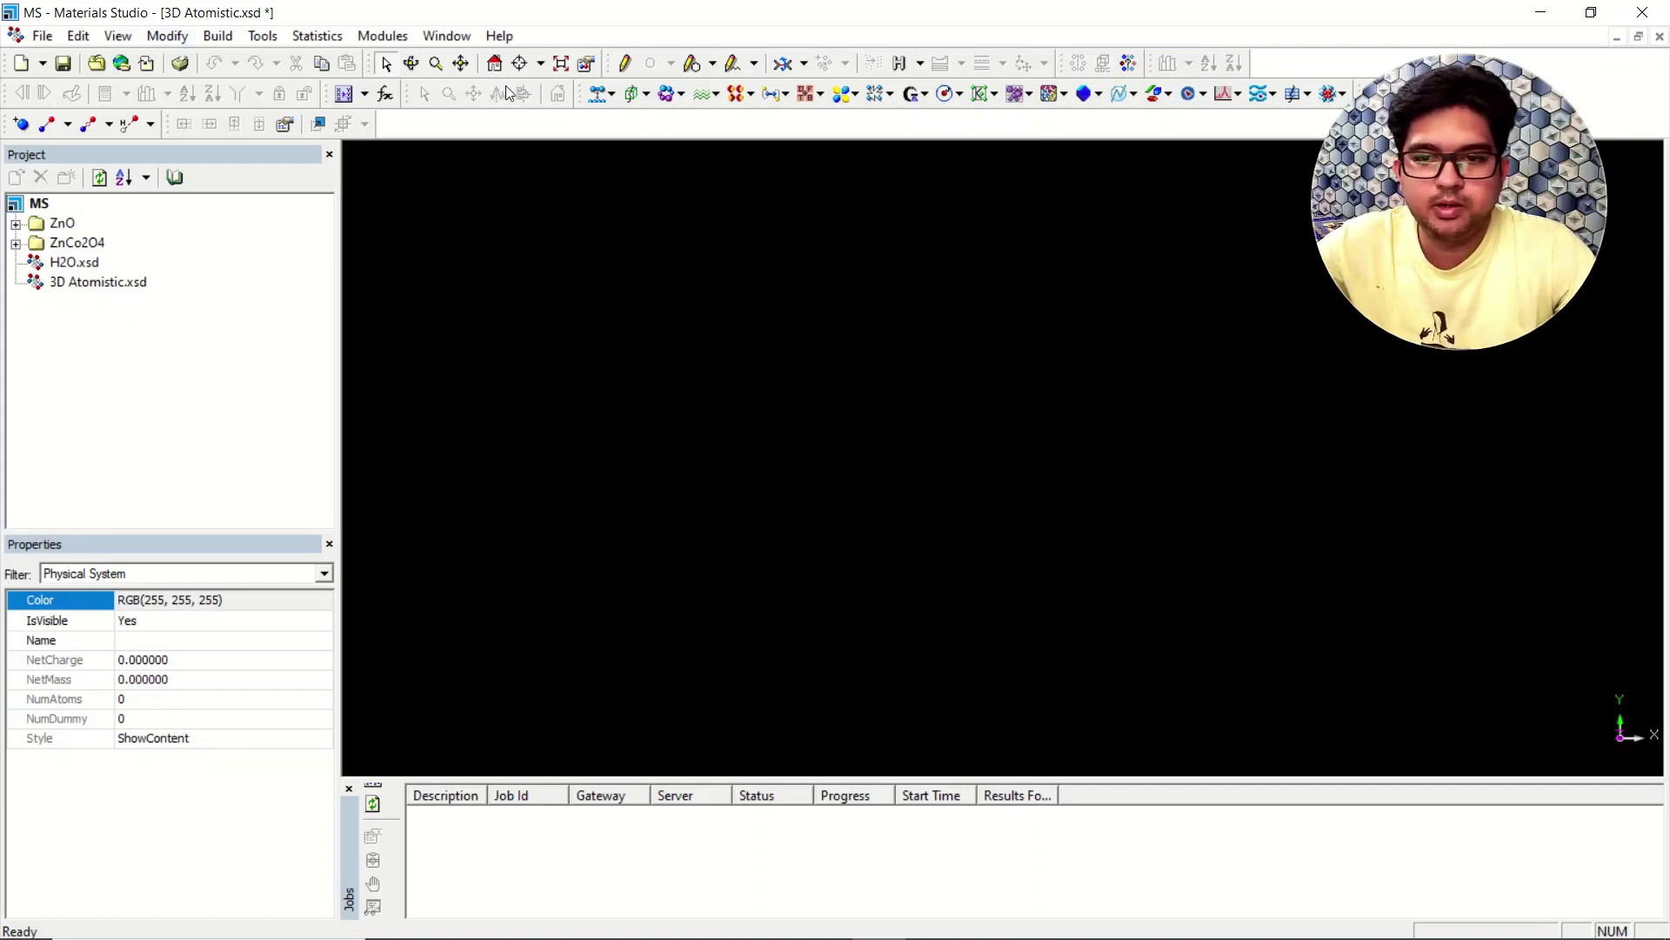
Return to the ChemDraw drawing of the C34H36 bracketed polymer structures.
{"action": "mouse_move", "coordinate": [1168, 934]}
{"action": "left_click", "coordinate": [716, 930]}
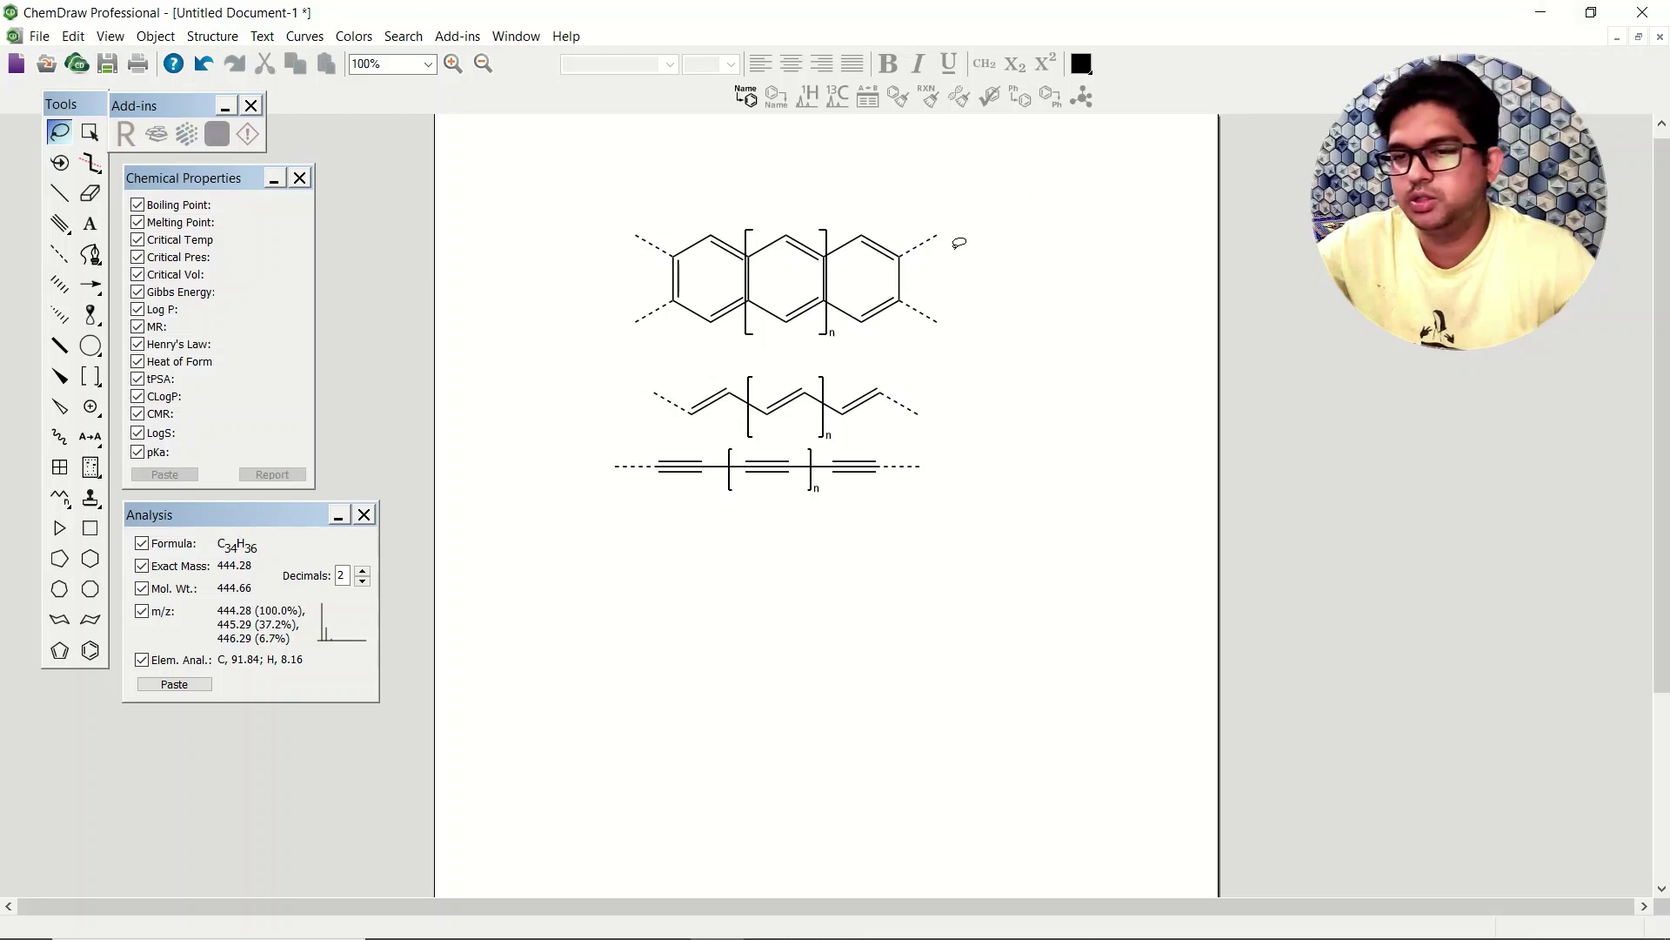
Reposition the fused-ring chain's repeat-unit brackets, then go back to the empty 3D Atomistic document.
{"action": "left_click", "coordinate": [748, 277]}
{"action": "left_click", "coordinate": [828, 292], "text": "shift"}
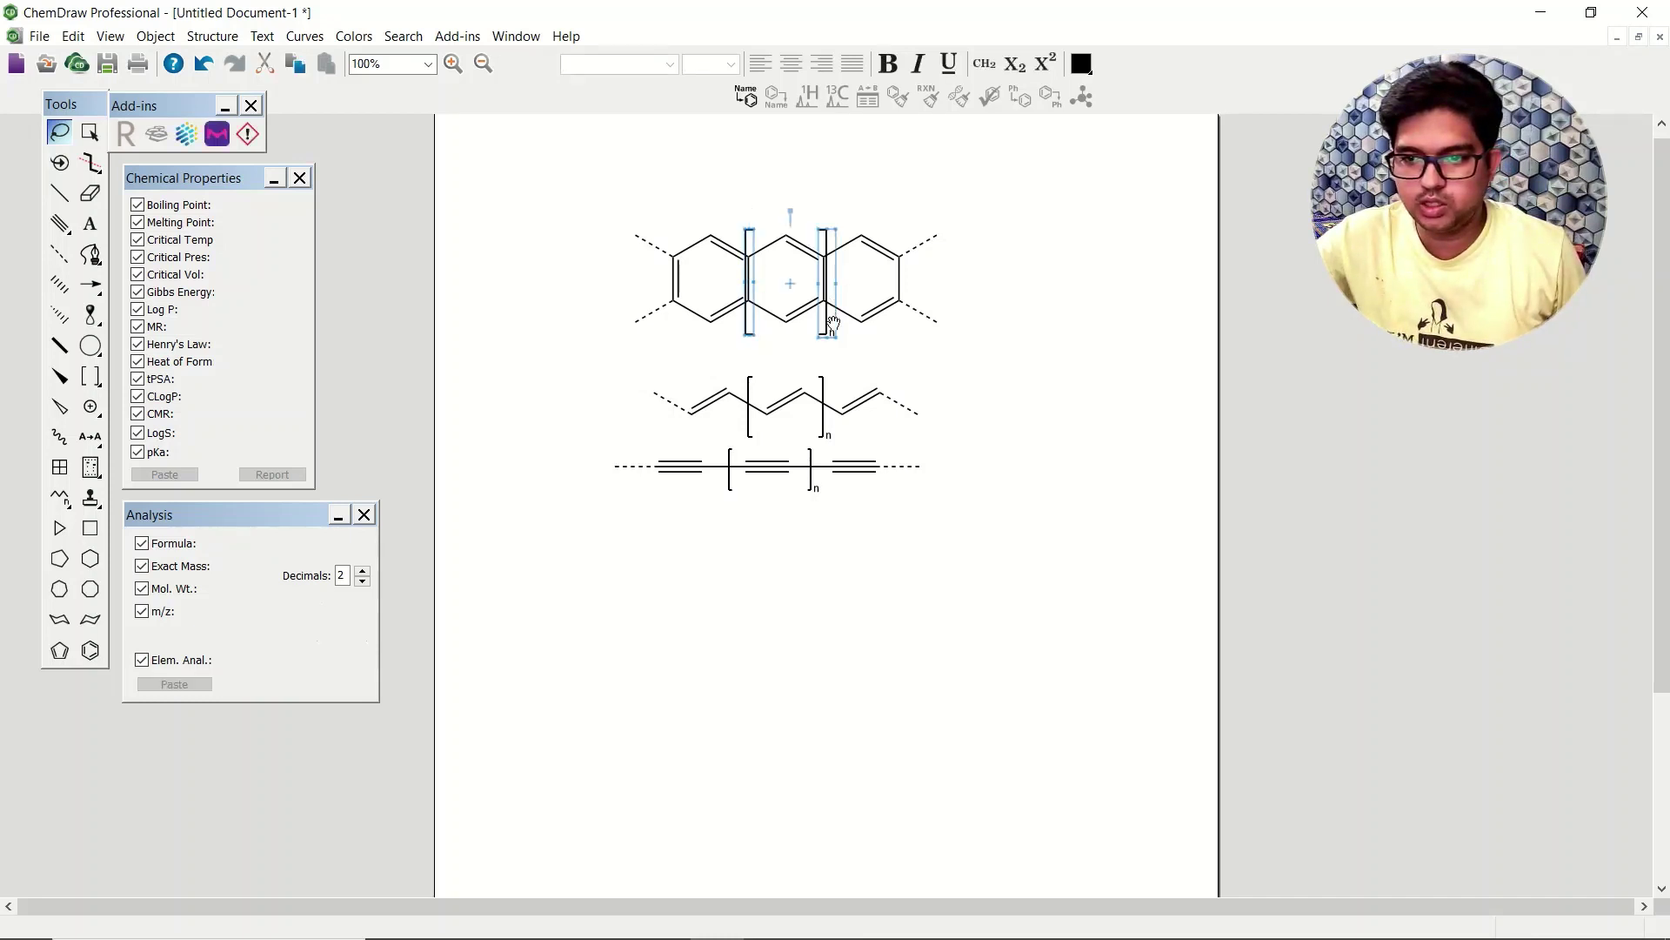
{"action": "left_click", "coordinate": [834, 336]}
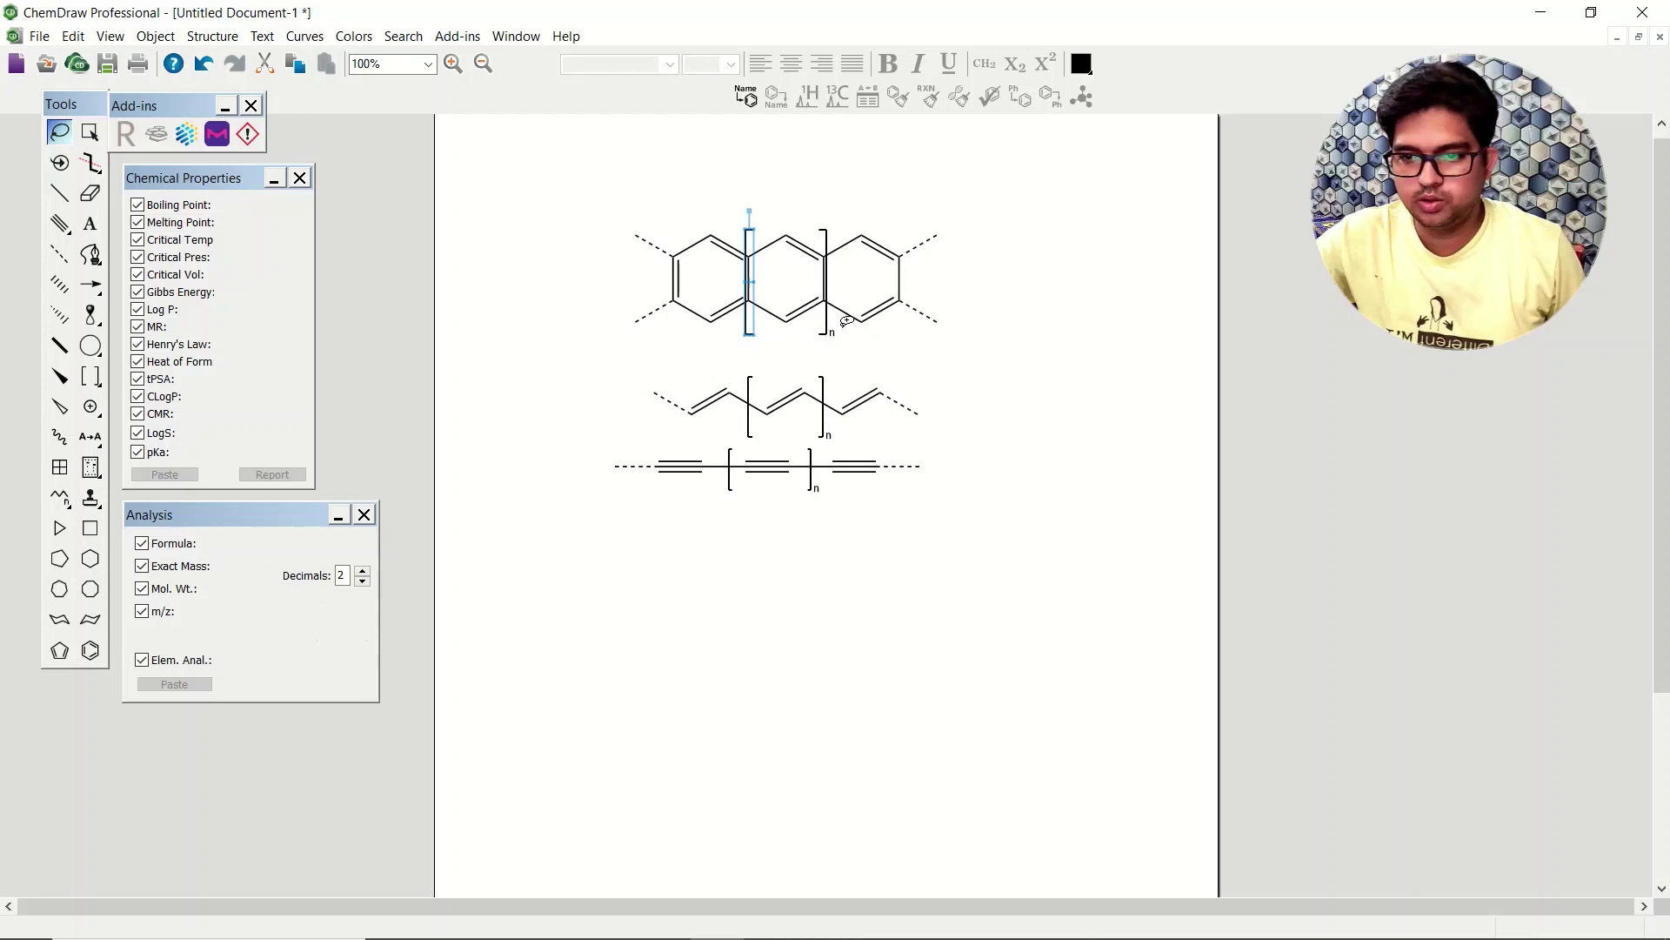
{"action": "left_click", "coordinate": [939, 369]}
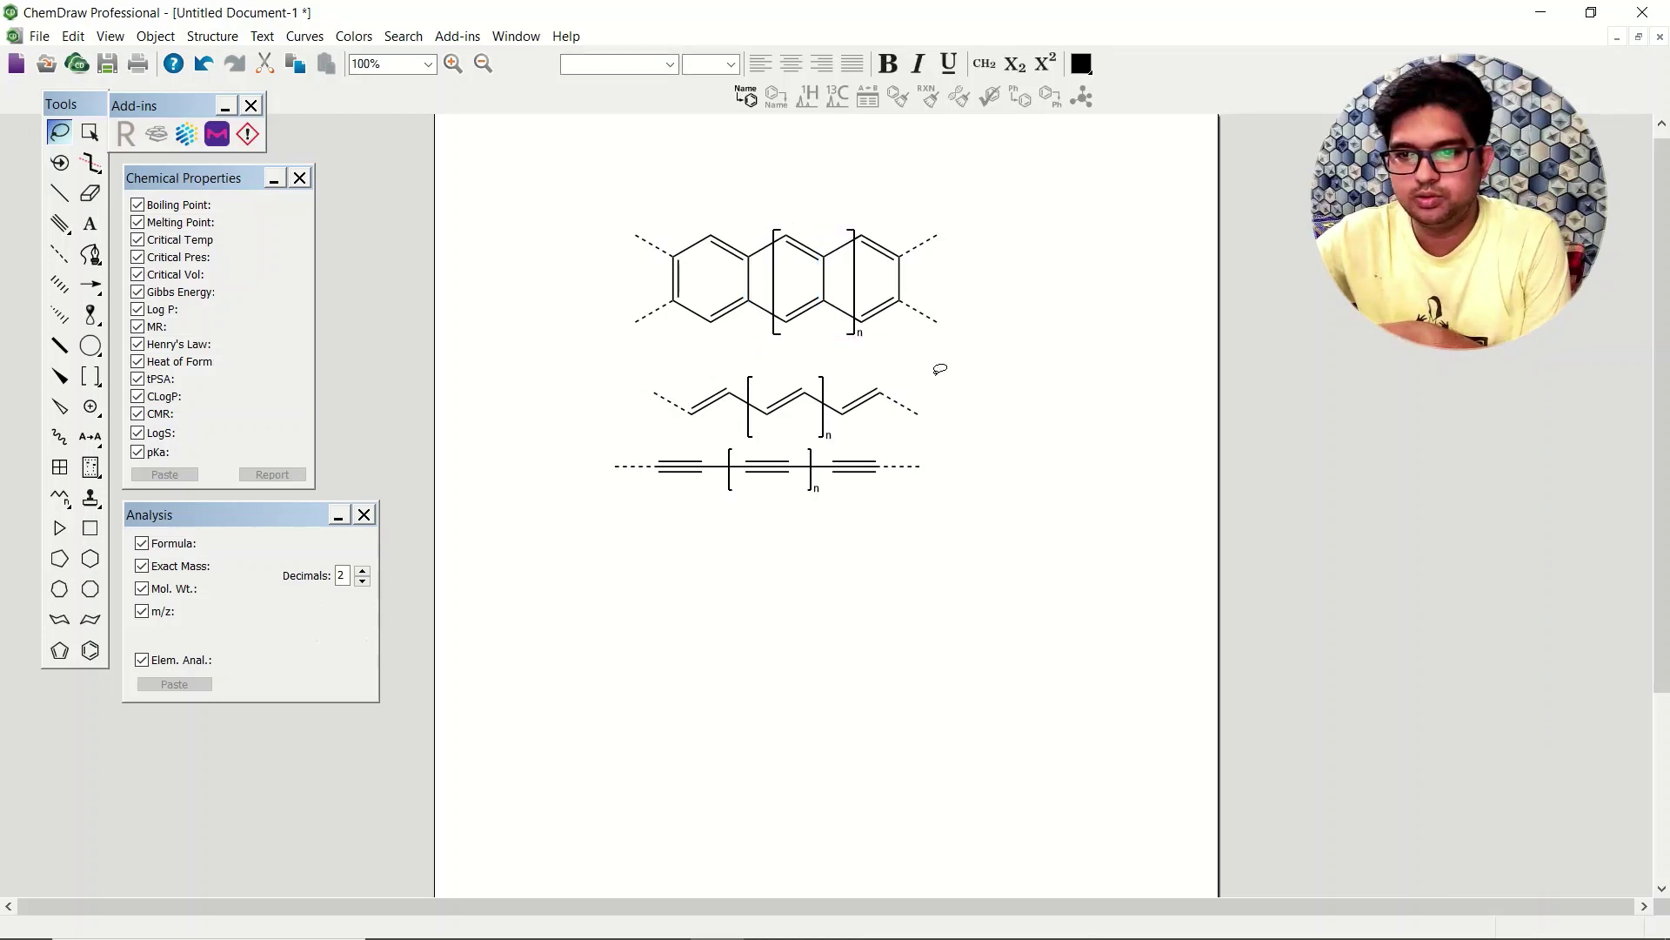
{"action": "key", "text": "ctrl+z"}
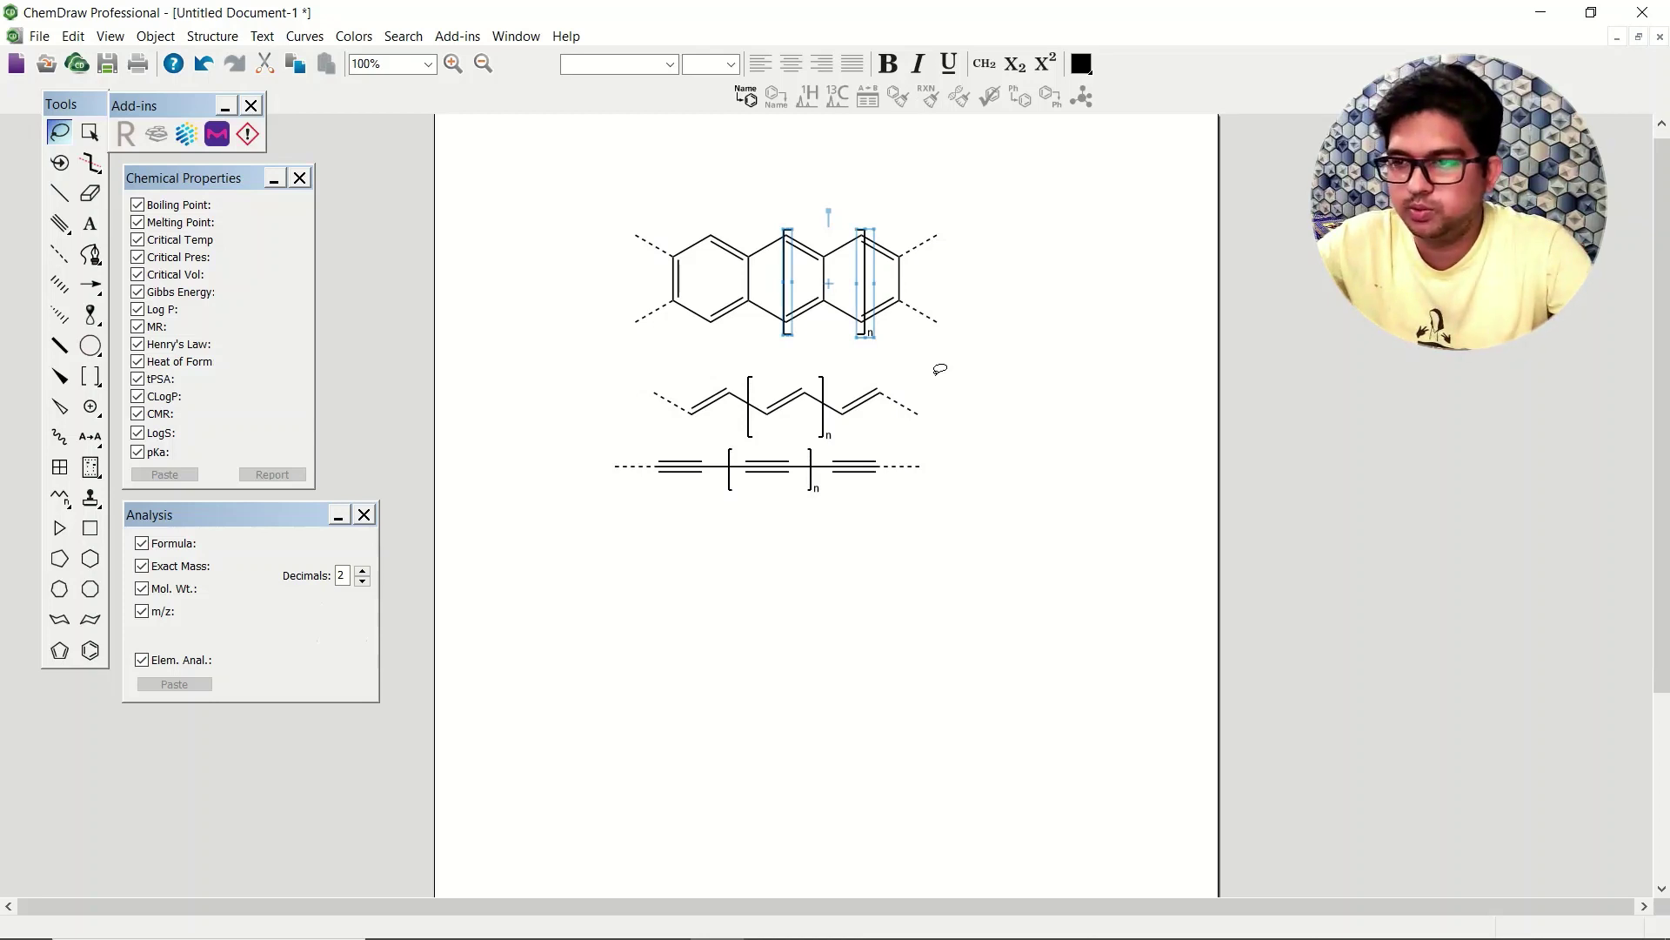
{"action": "left_click", "coordinate": [1146, 282]}
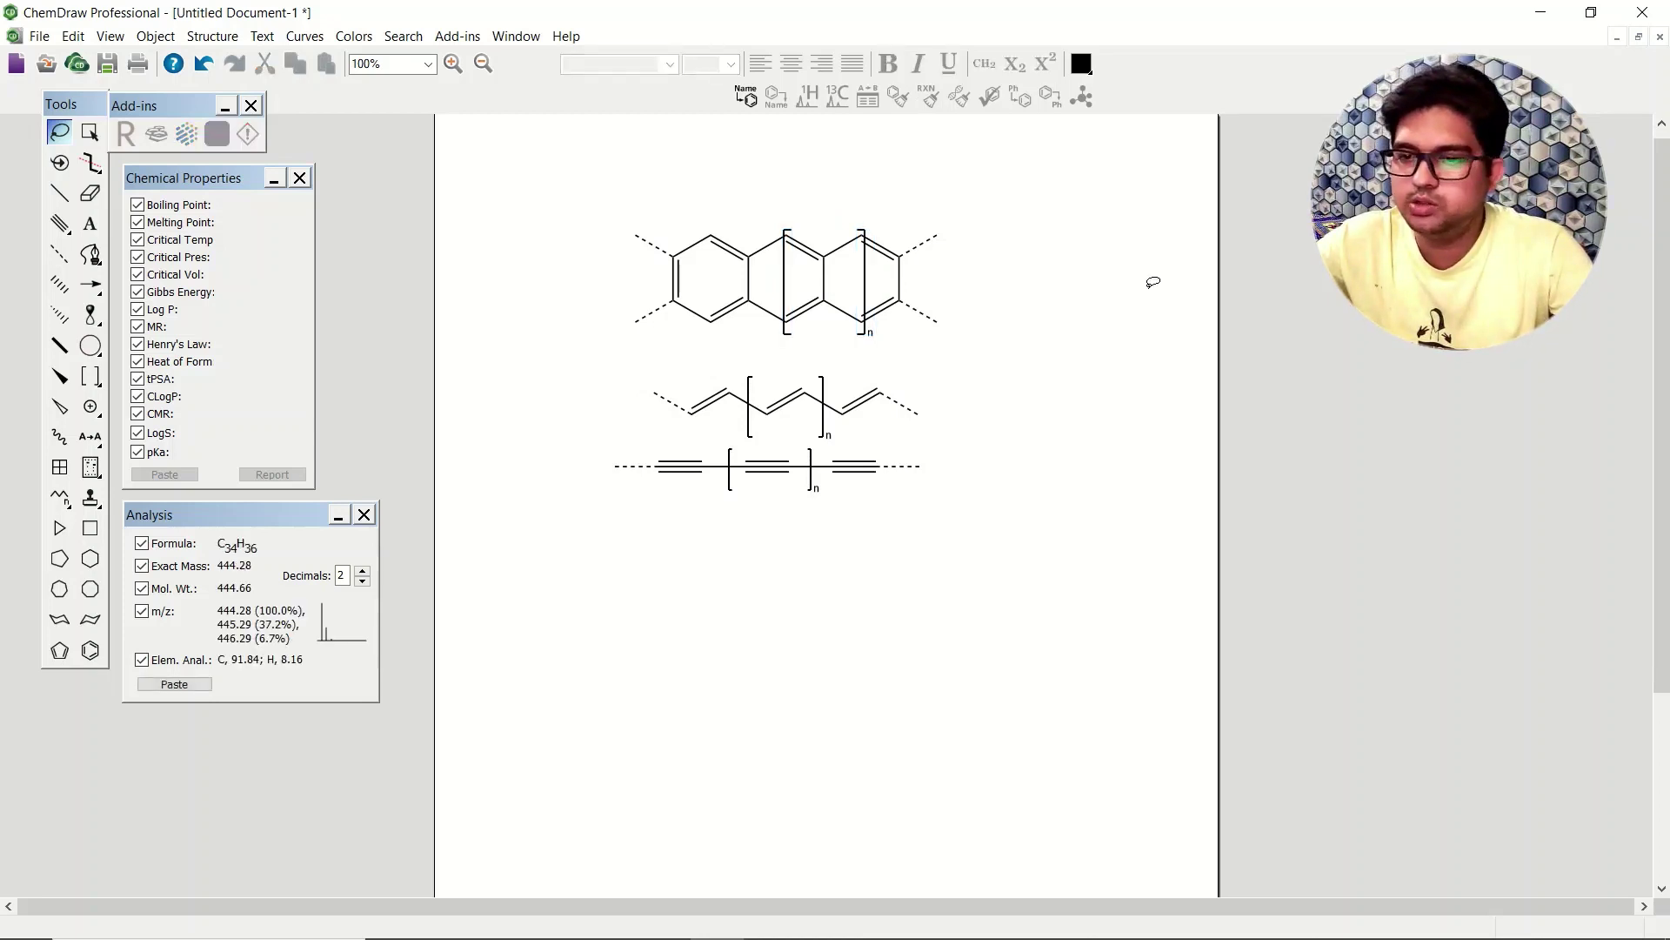
{"action": "left_click", "coordinate": [1538, 13]}
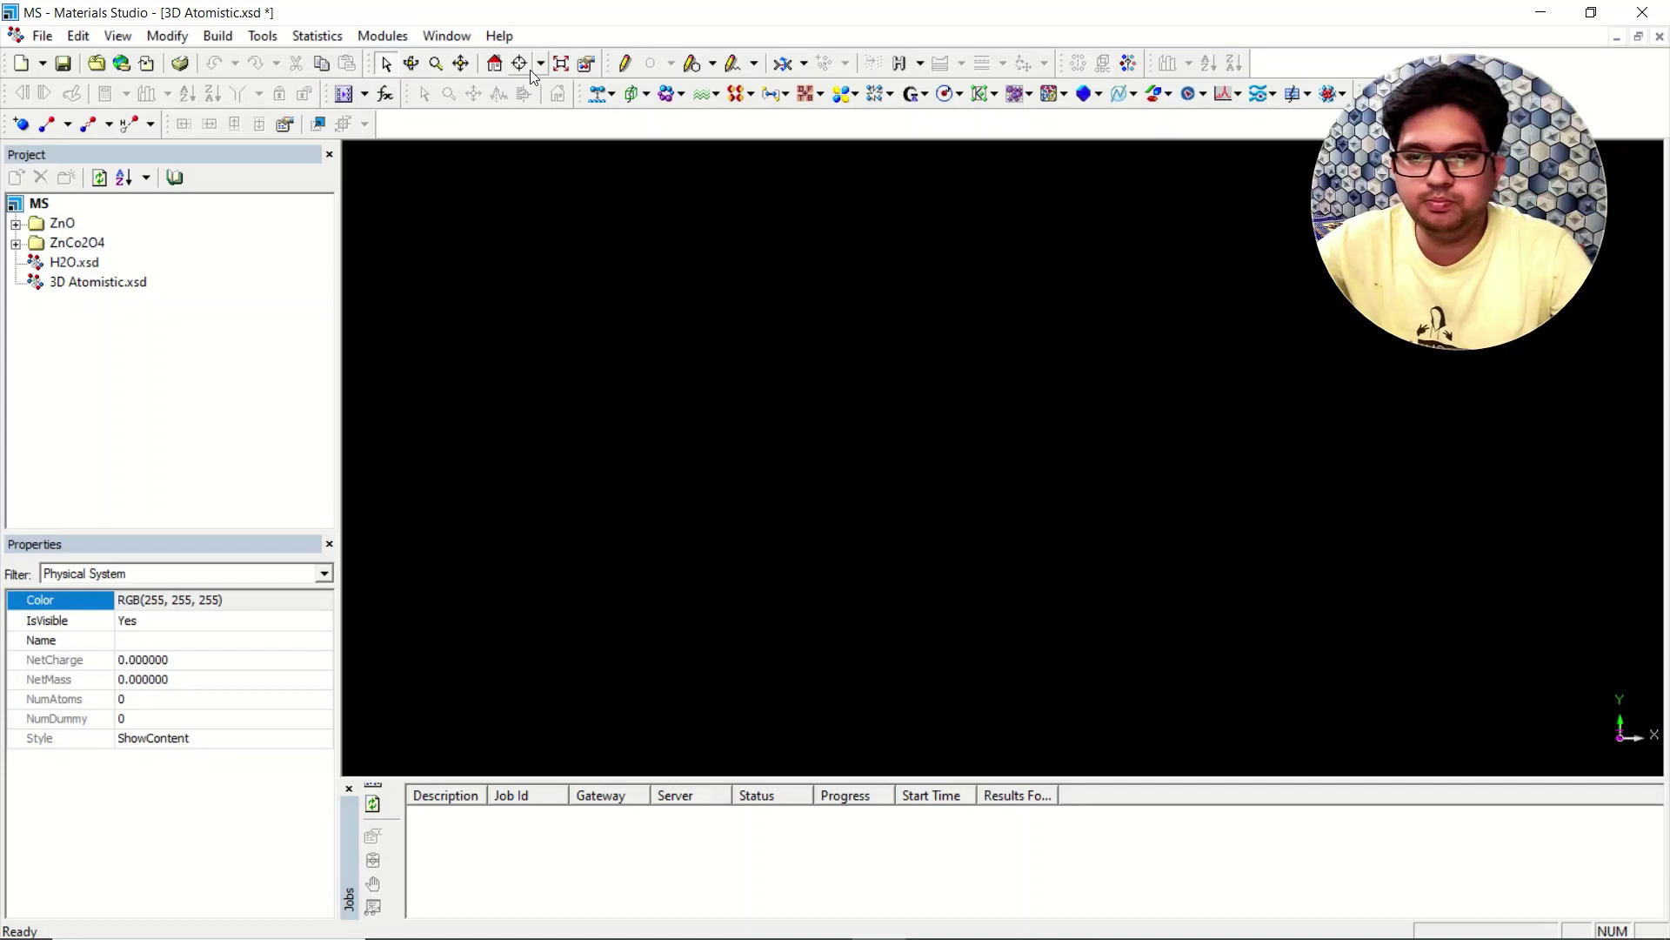
Place a 6-member carbon ring (C6, mass 72.0660) in the 3D Atomistic document.
{"action": "left_click", "coordinate": [713, 64]}
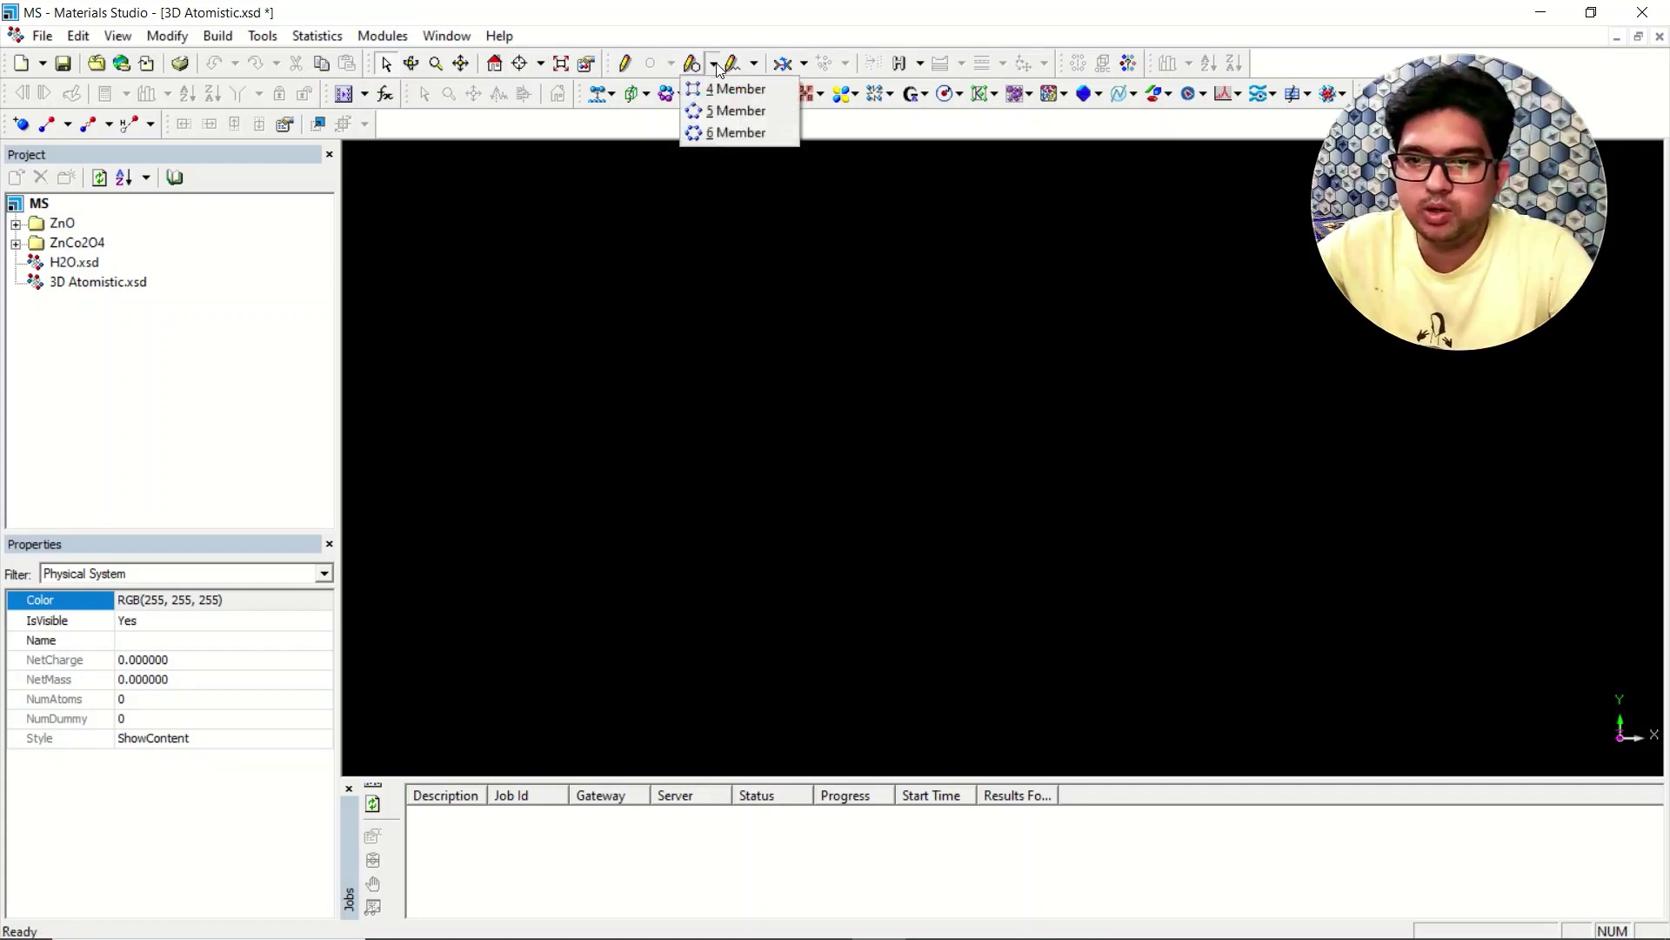
{"action": "left_click", "coordinate": [739, 134]}
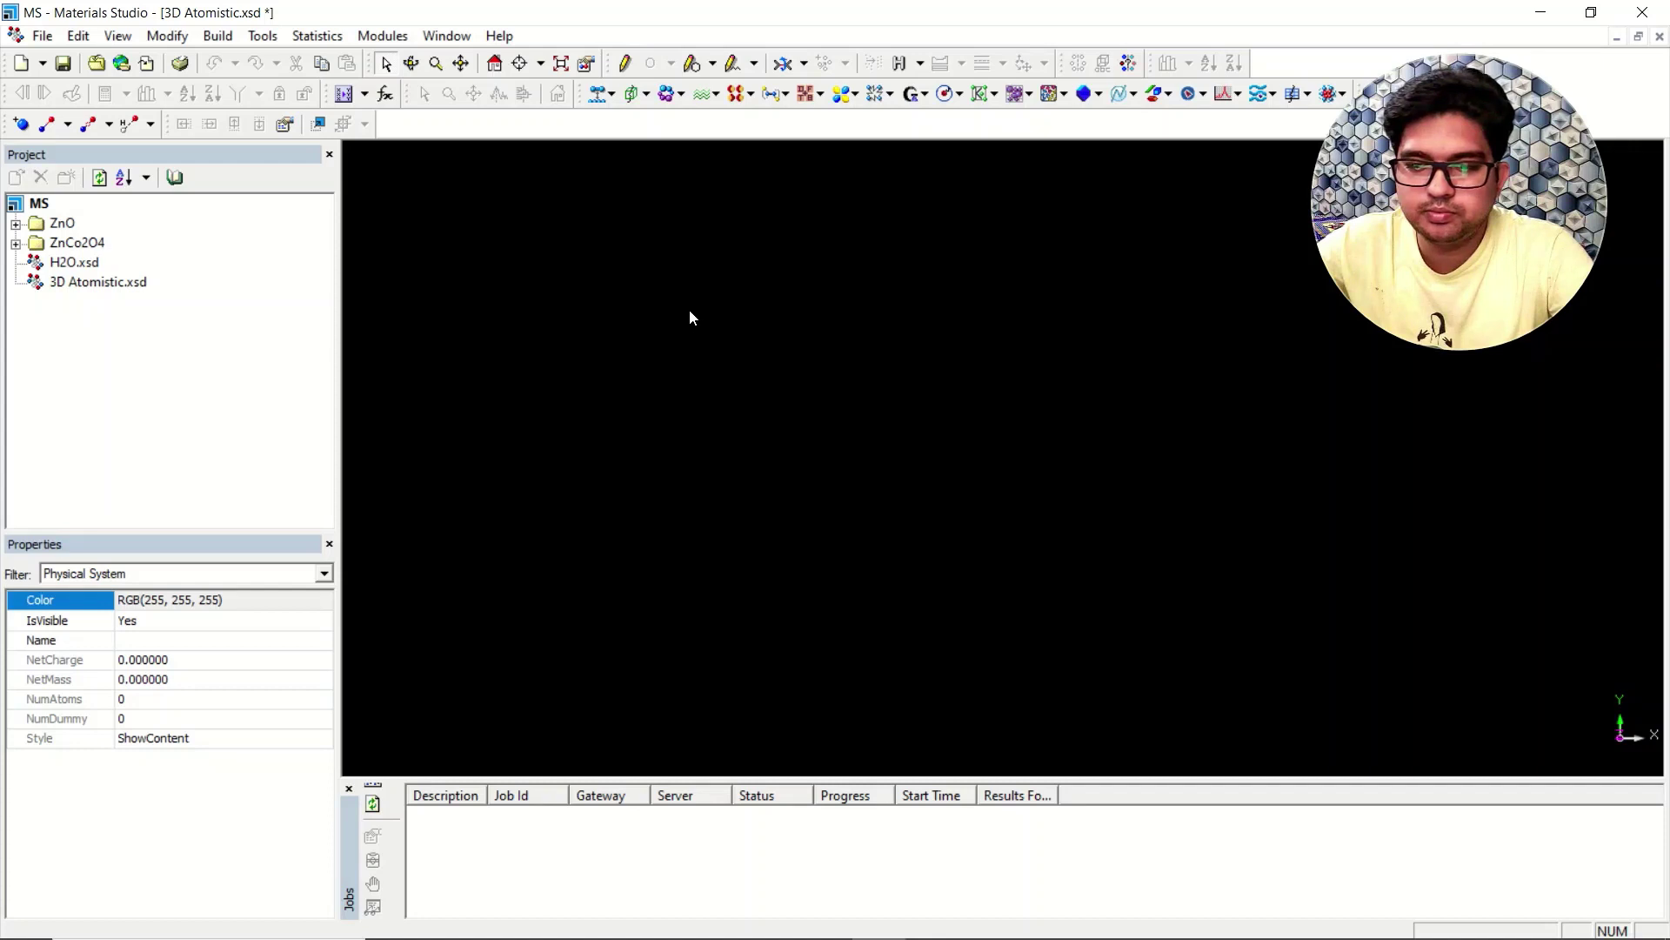
{"action": "left_click_drag", "start_coordinate": [695, 310], "coordinate": [790, 398]}
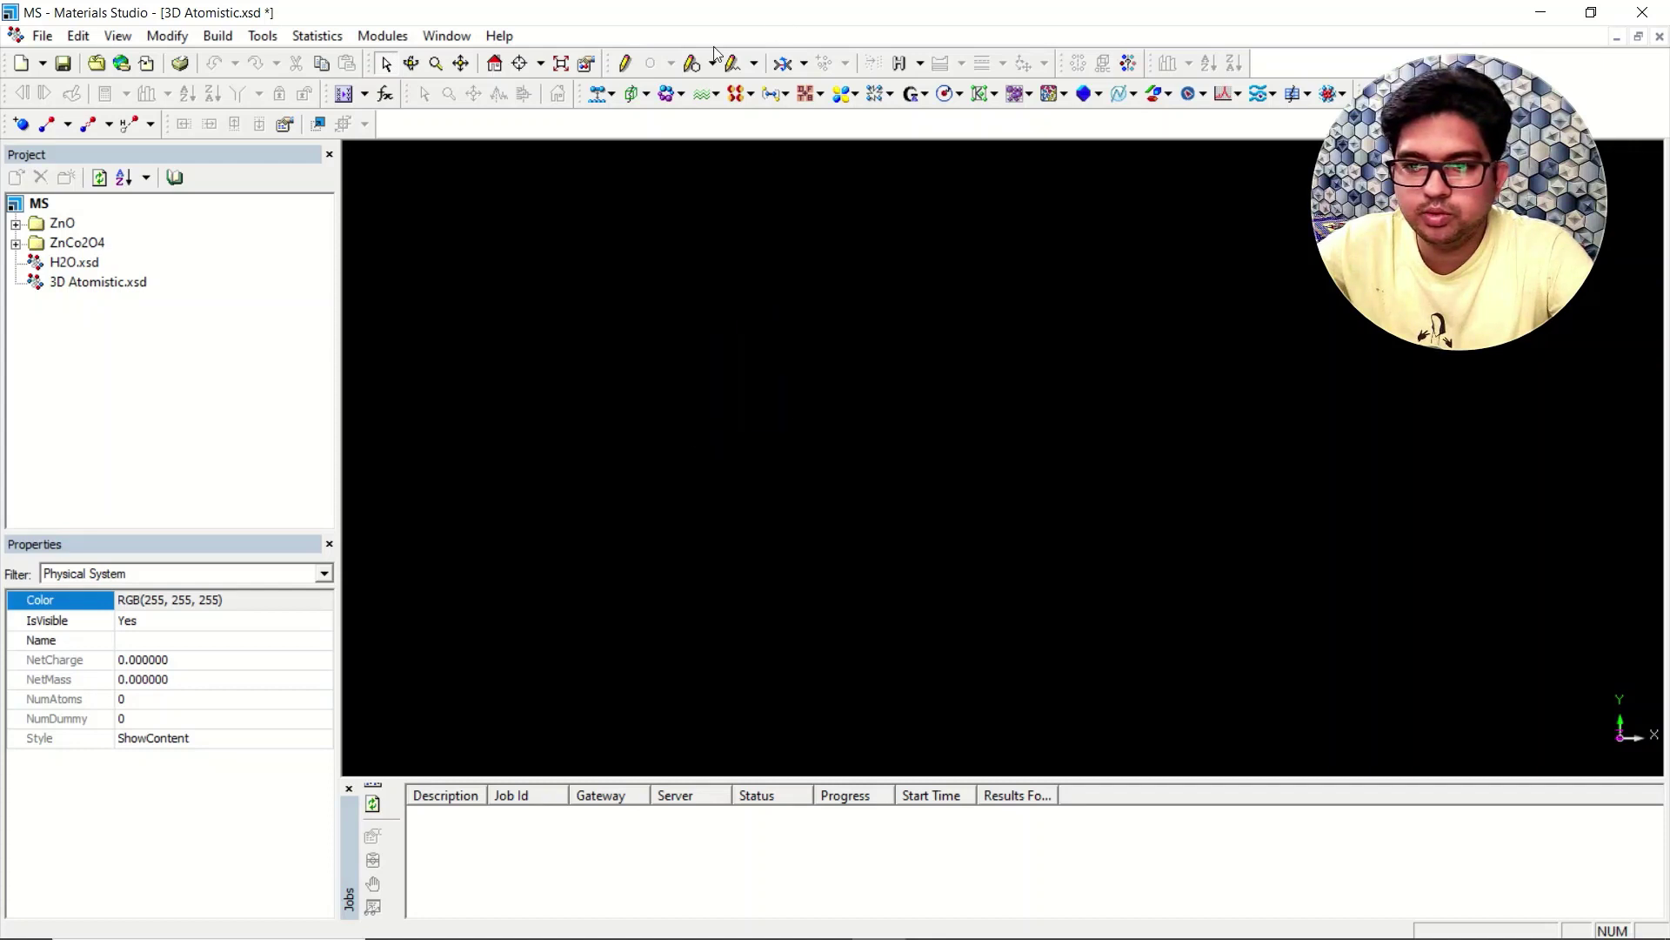
{"action": "left_click", "coordinate": [691, 67]}
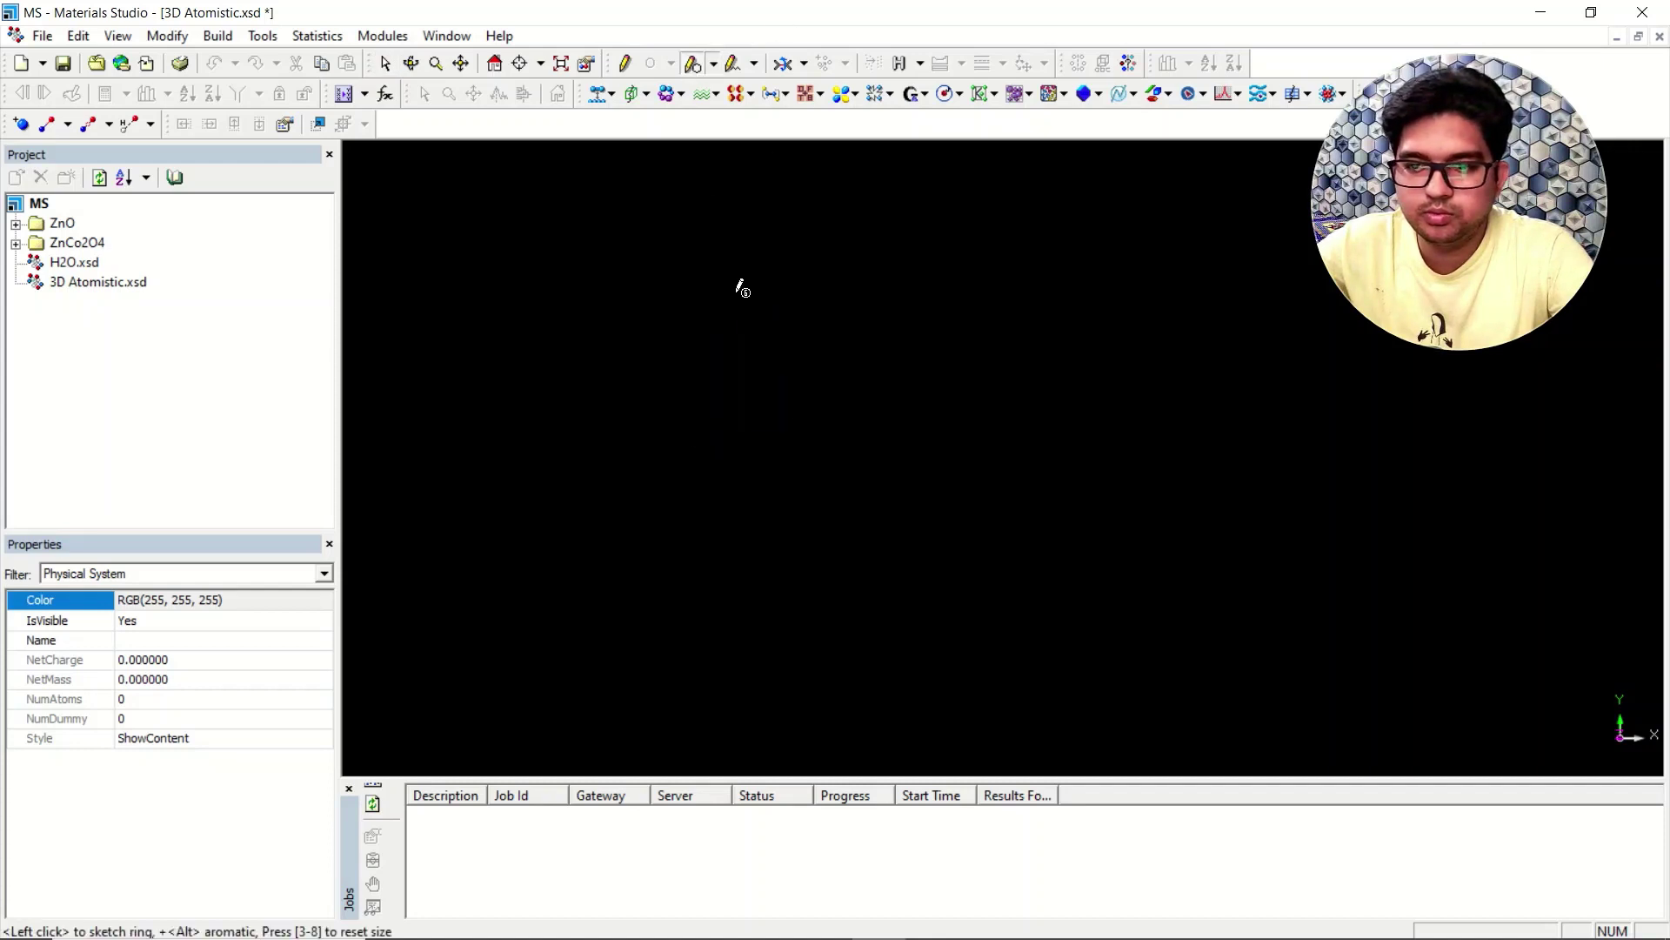
{"action": "left_click", "coordinate": [748, 354]}
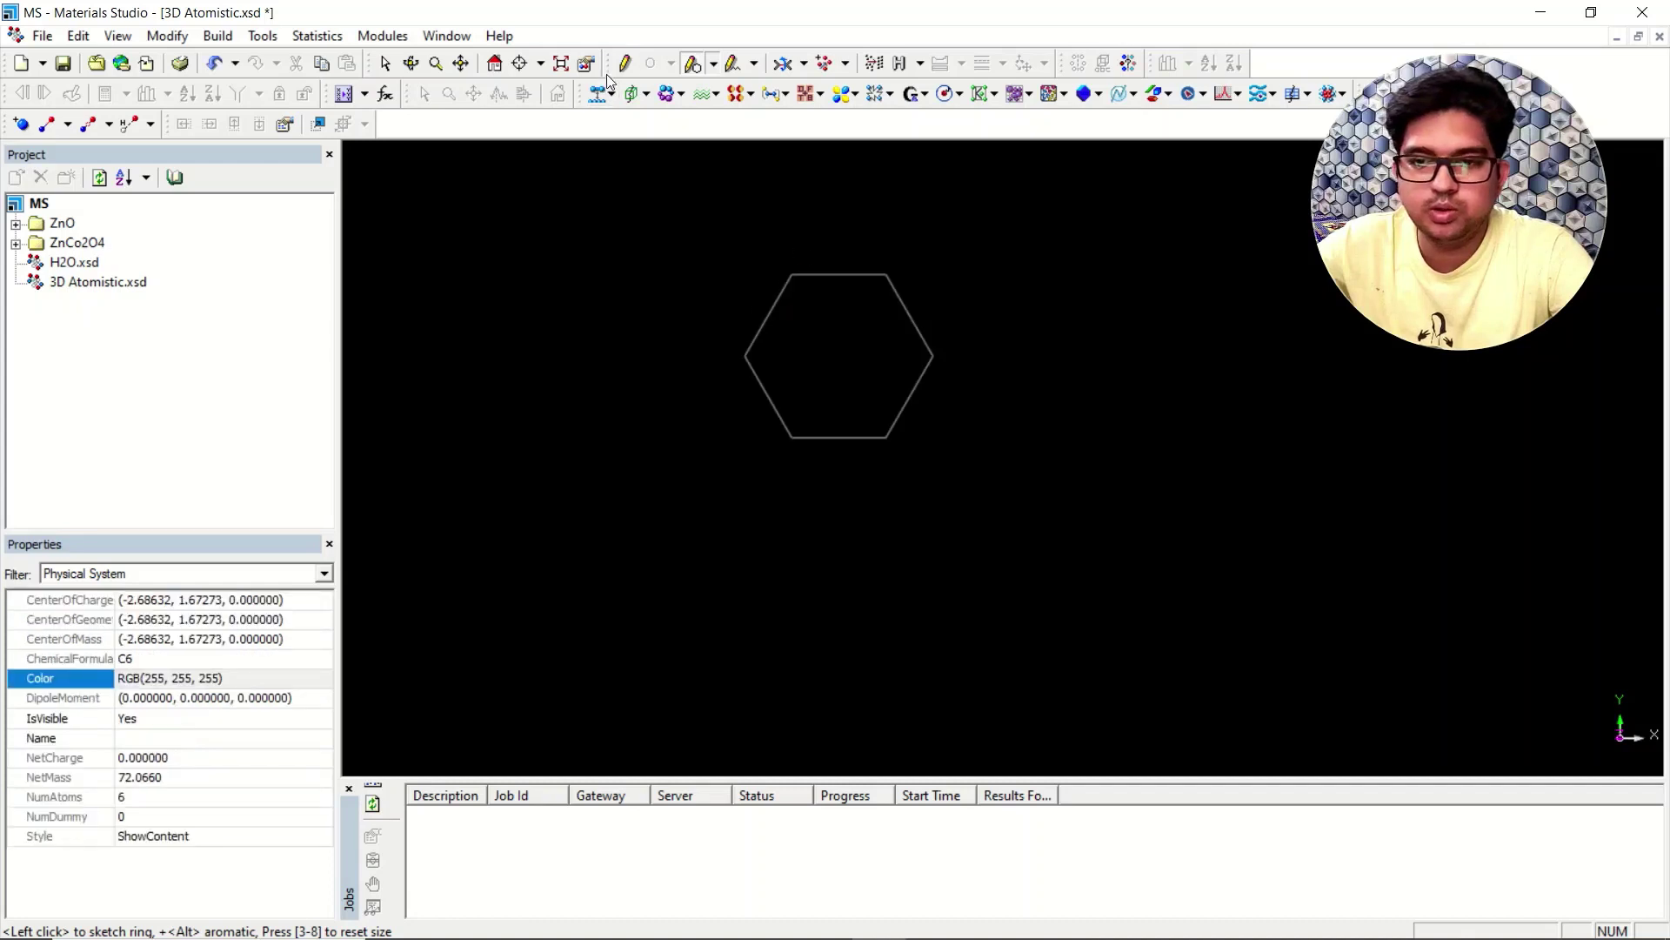
{"action": "left_click", "coordinate": [385, 63]}
{"action": "right_click", "coordinate": [472, 301]}
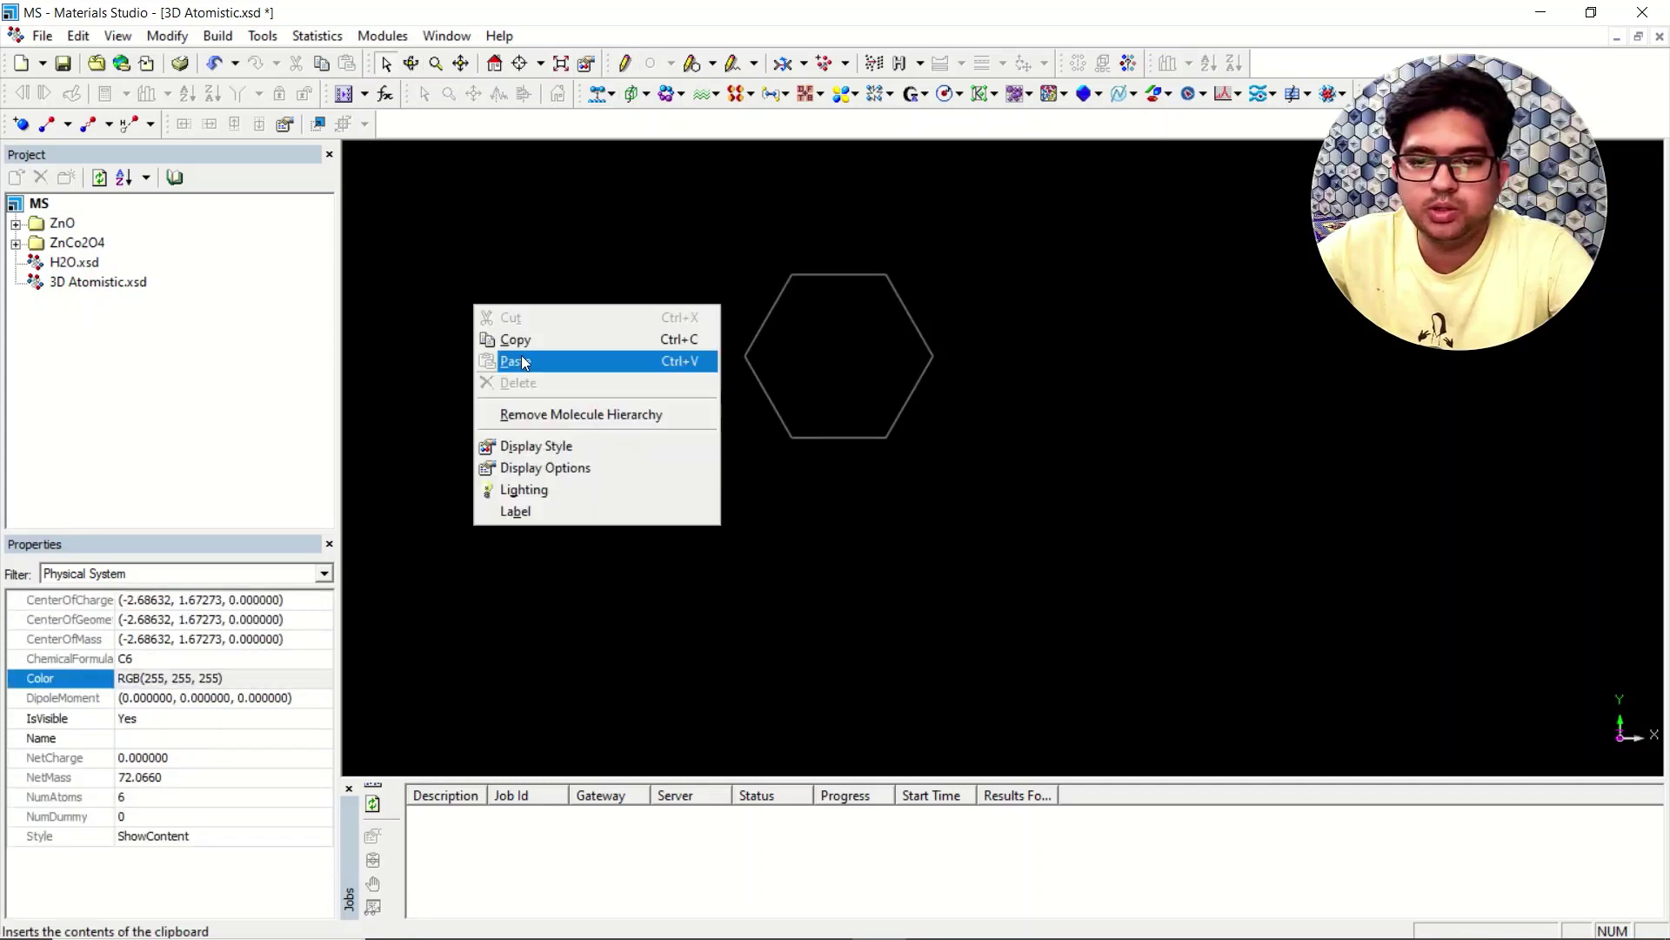
Switch the C6 ring to Ball and stick display, stick radius 0.1, ball radius 0.3.
{"action": "left_click", "coordinate": [547, 466]}
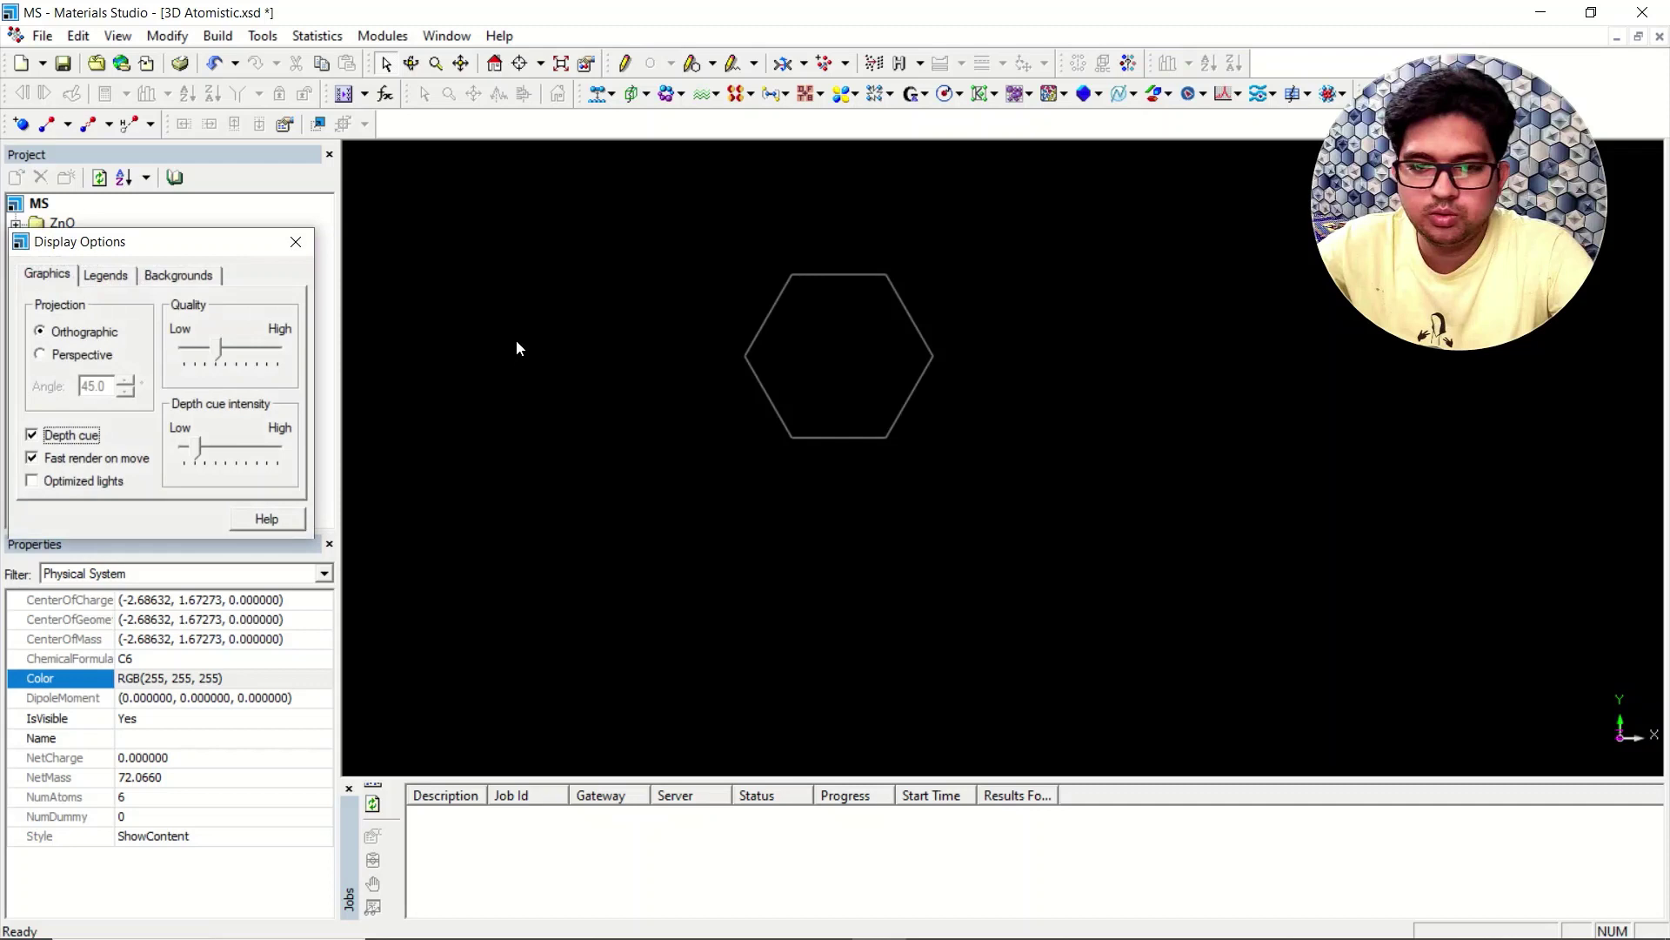
{"action": "left_click", "coordinate": [295, 242]}
{"action": "right_click", "coordinate": [435, 270]}
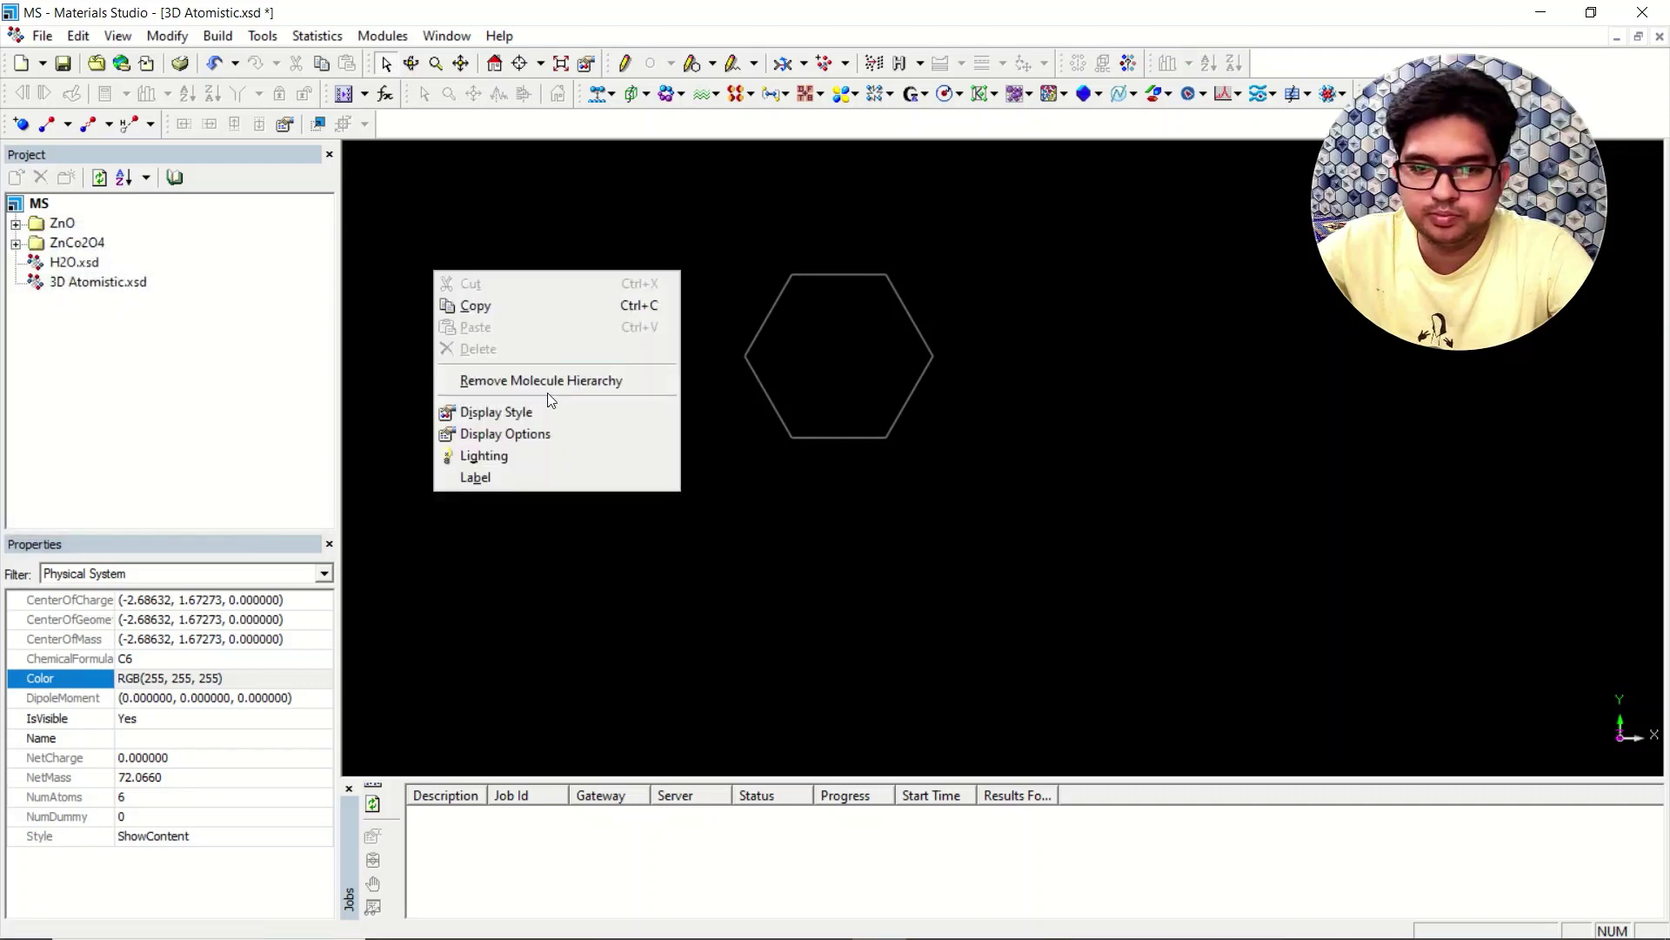
{"action": "left_click", "coordinate": [544, 409]}
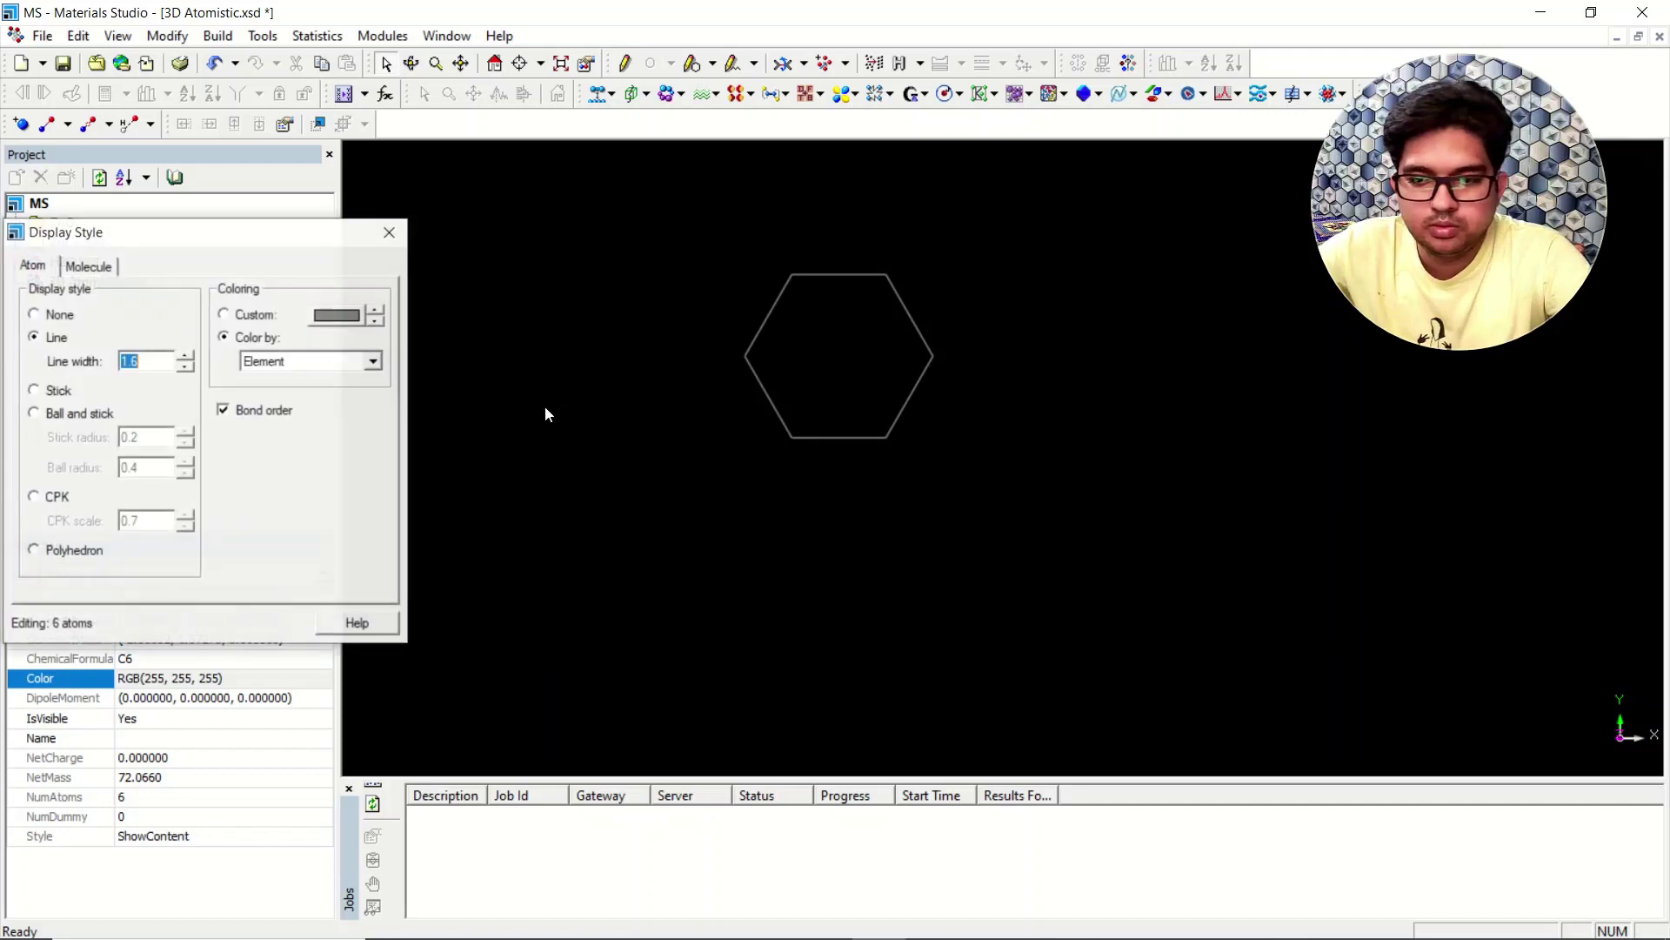
{"action": "left_click", "coordinate": [72, 419]}
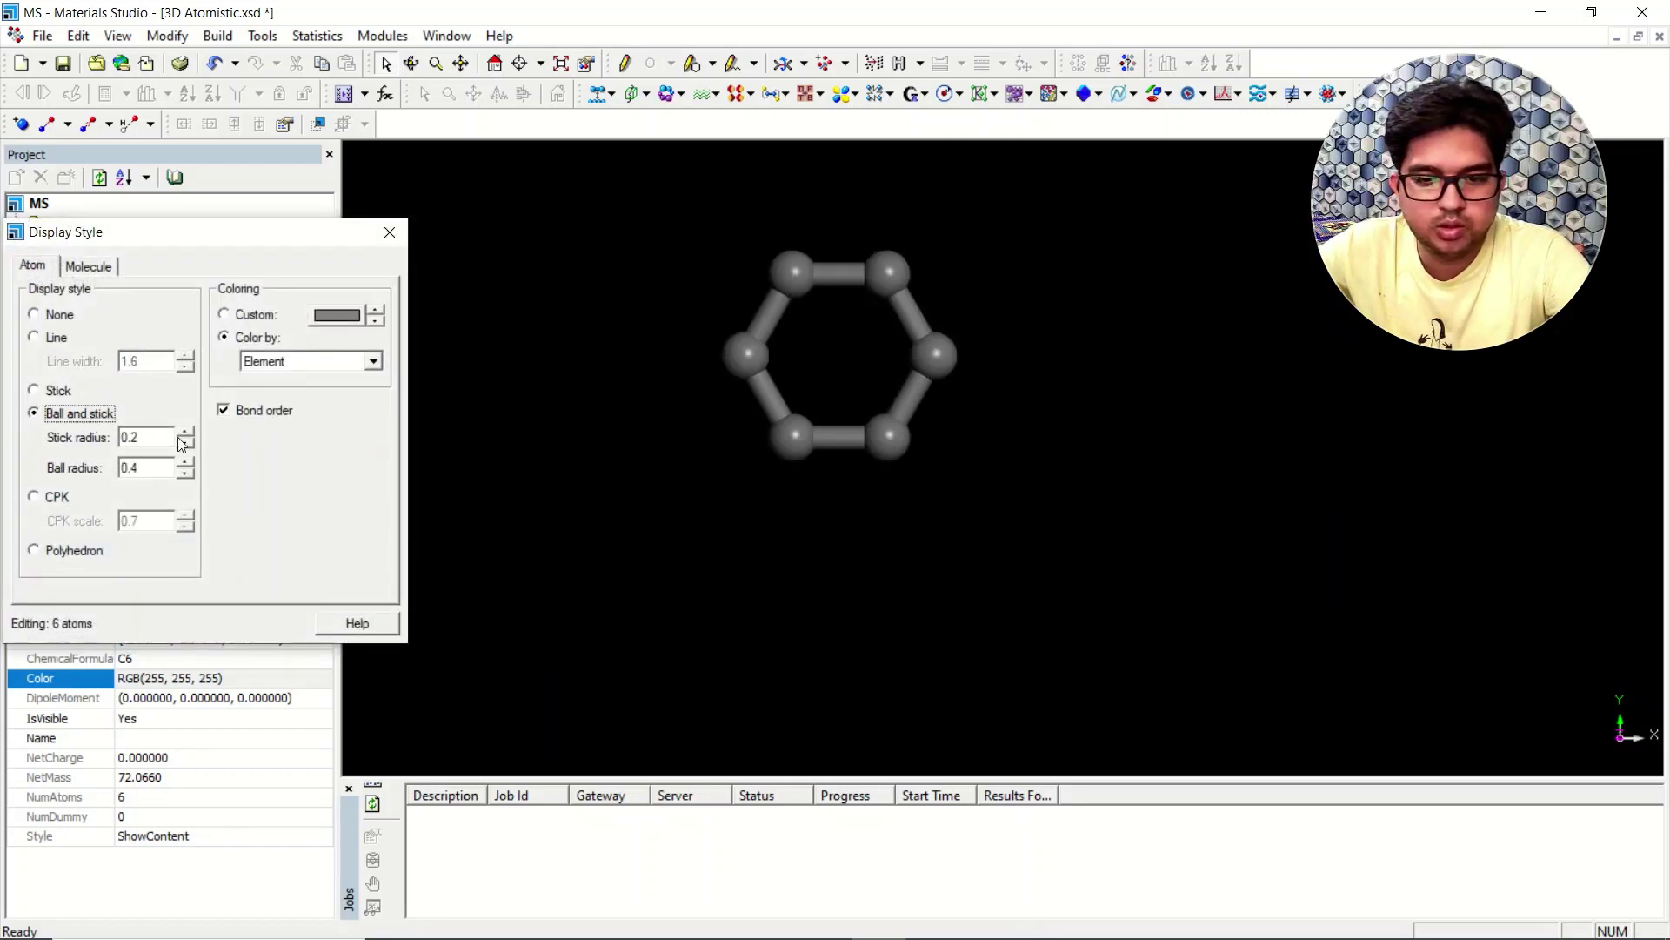
{"action": "left_click", "coordinate": [185, 443]}
{"action": "left_click", "coordinate": [185, 472]}
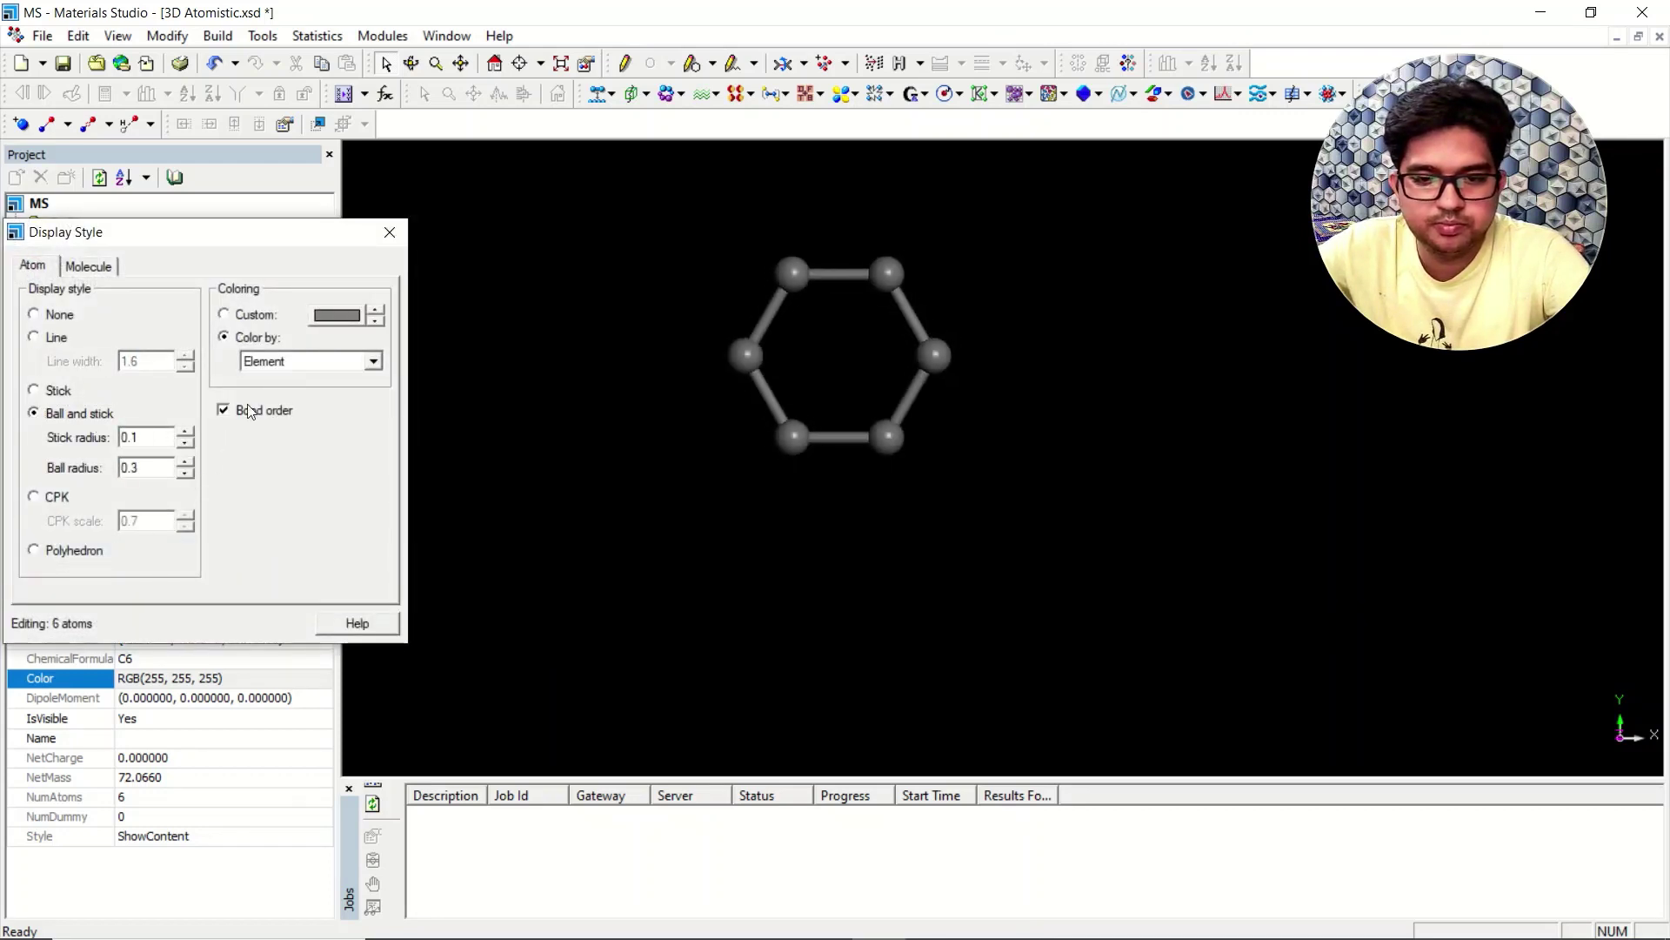
{"action": "left_click", "coordinate": [390, 233]}
{"action": "right_click_drag", "start_coordinate": [1083, 336], "coordinate": [938, 433]}
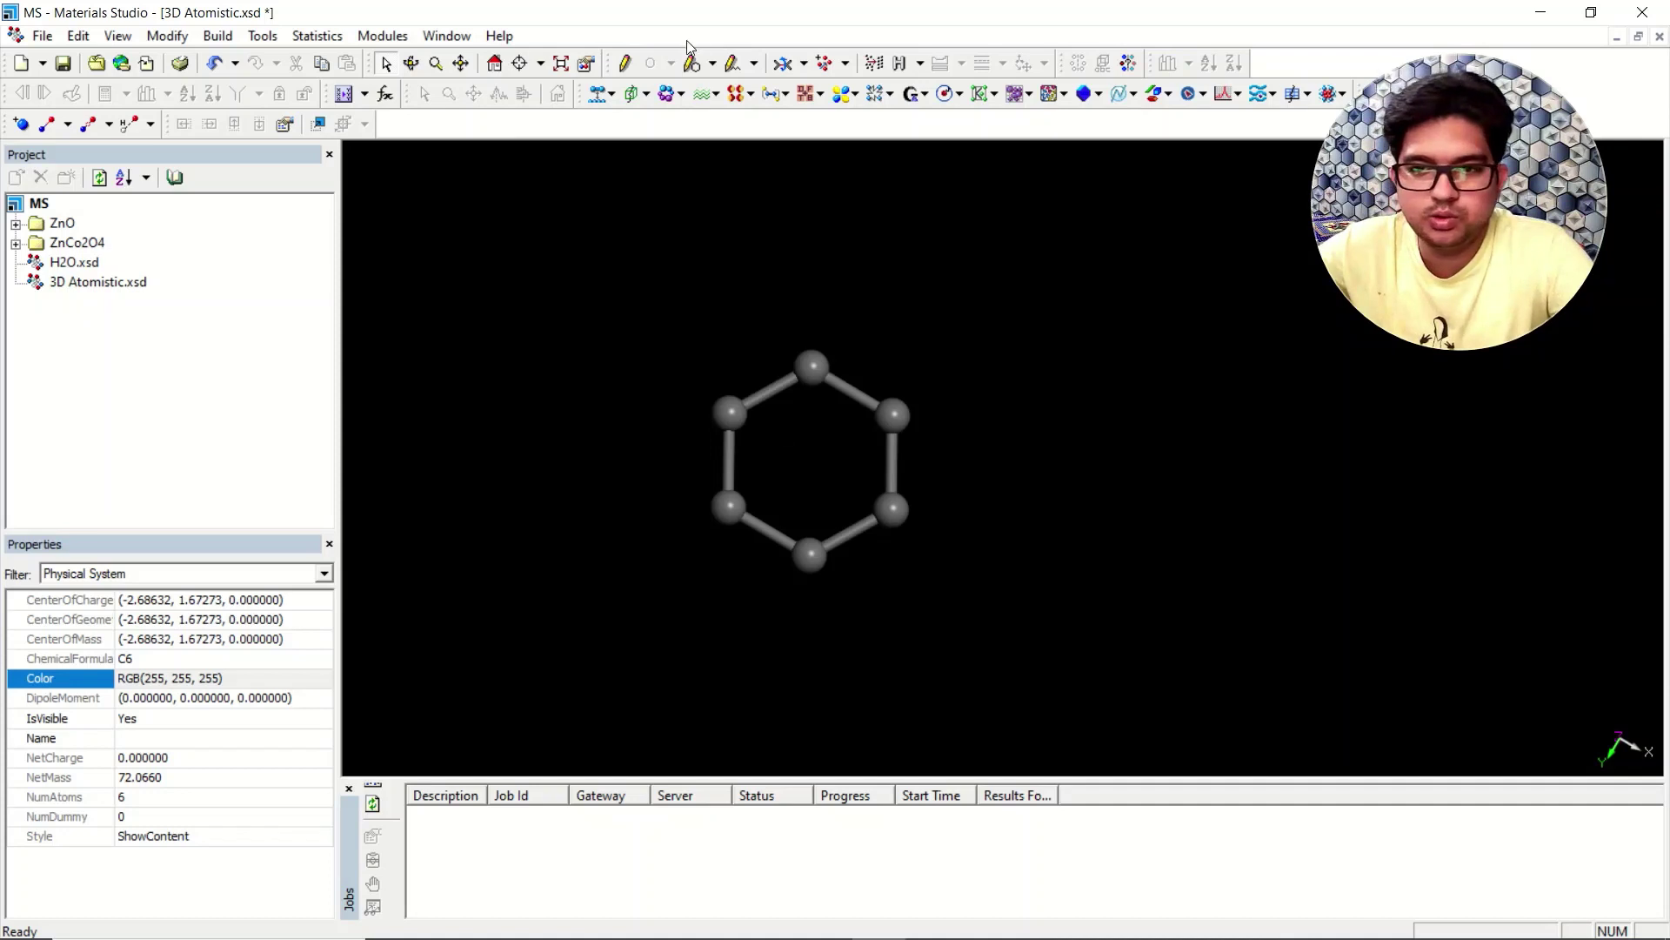
Measure the 2.667 distance between the ring's upper-left and upper-right atoms.
{"action": "left_click", "coordinate": [805, 63]}
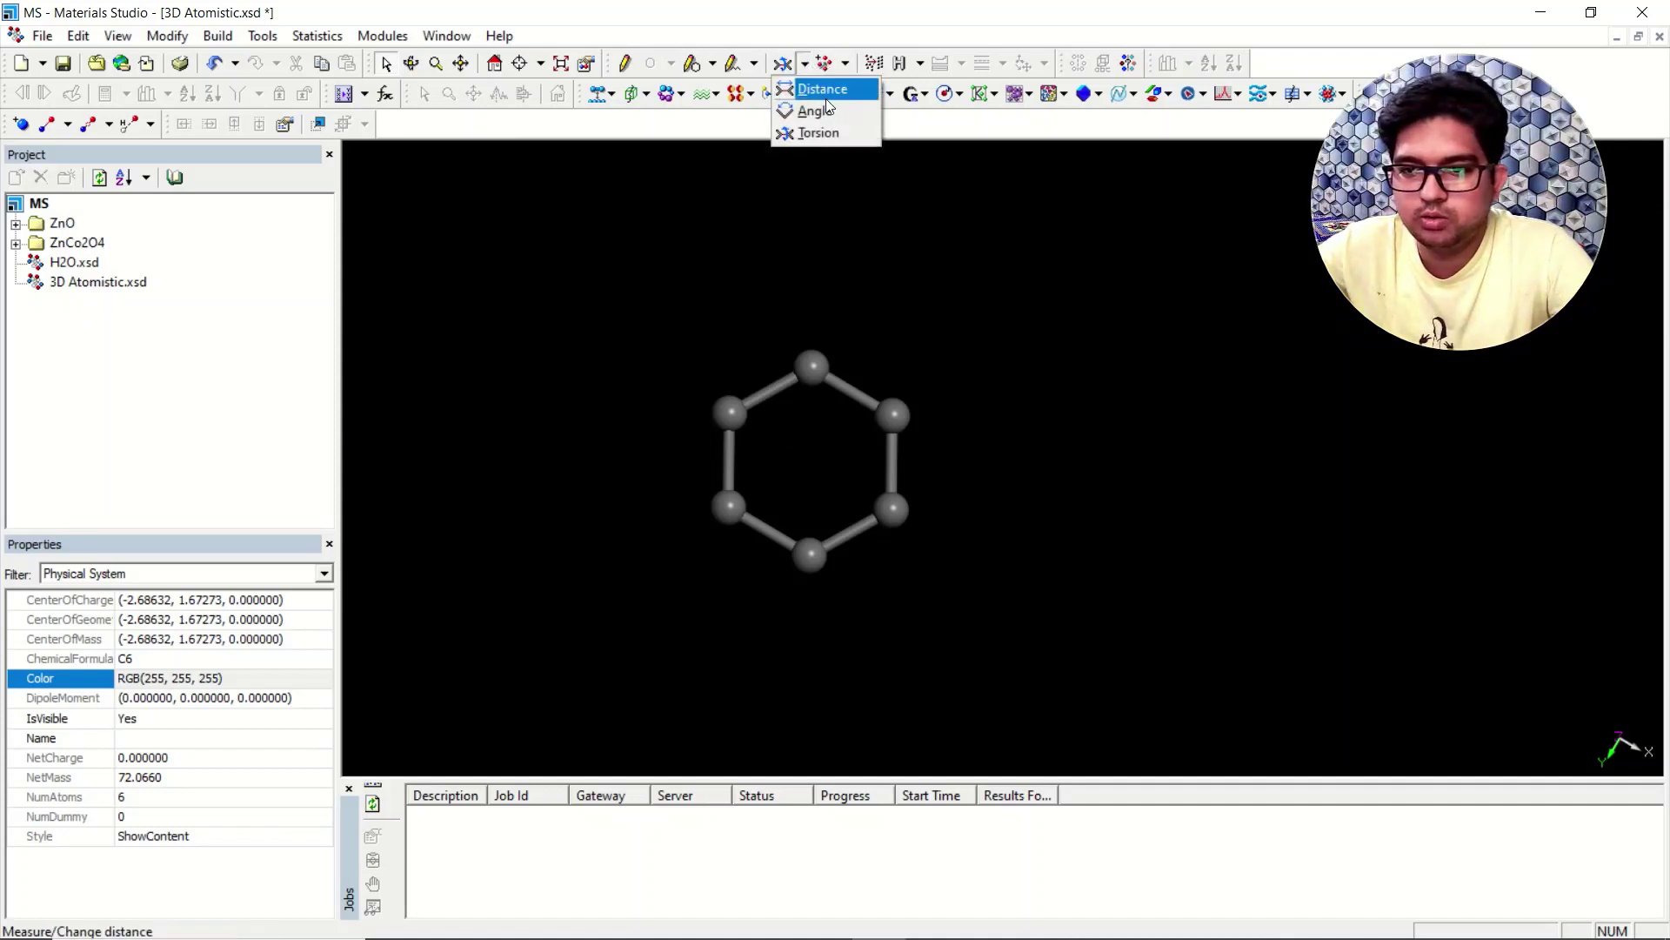
{"action": "left_click", "coordinate": [823, 89]}
{"action": "left_click", "coordinate": [735, 413]}
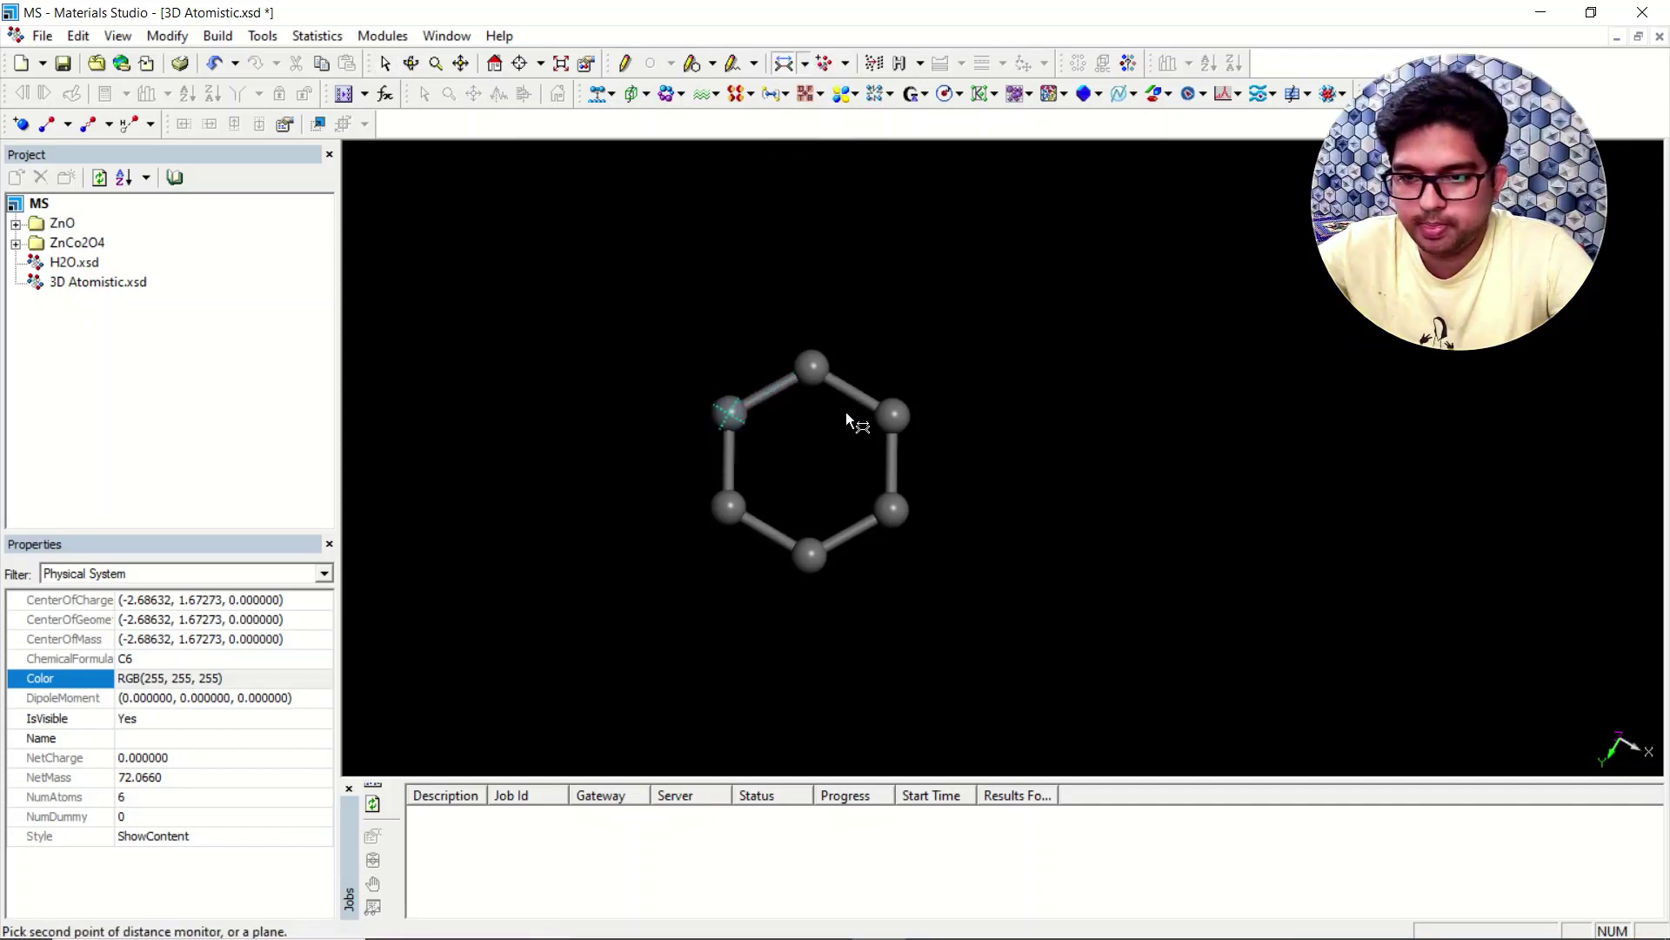
{"action": "left_click", "coordinate": [886, 415]}
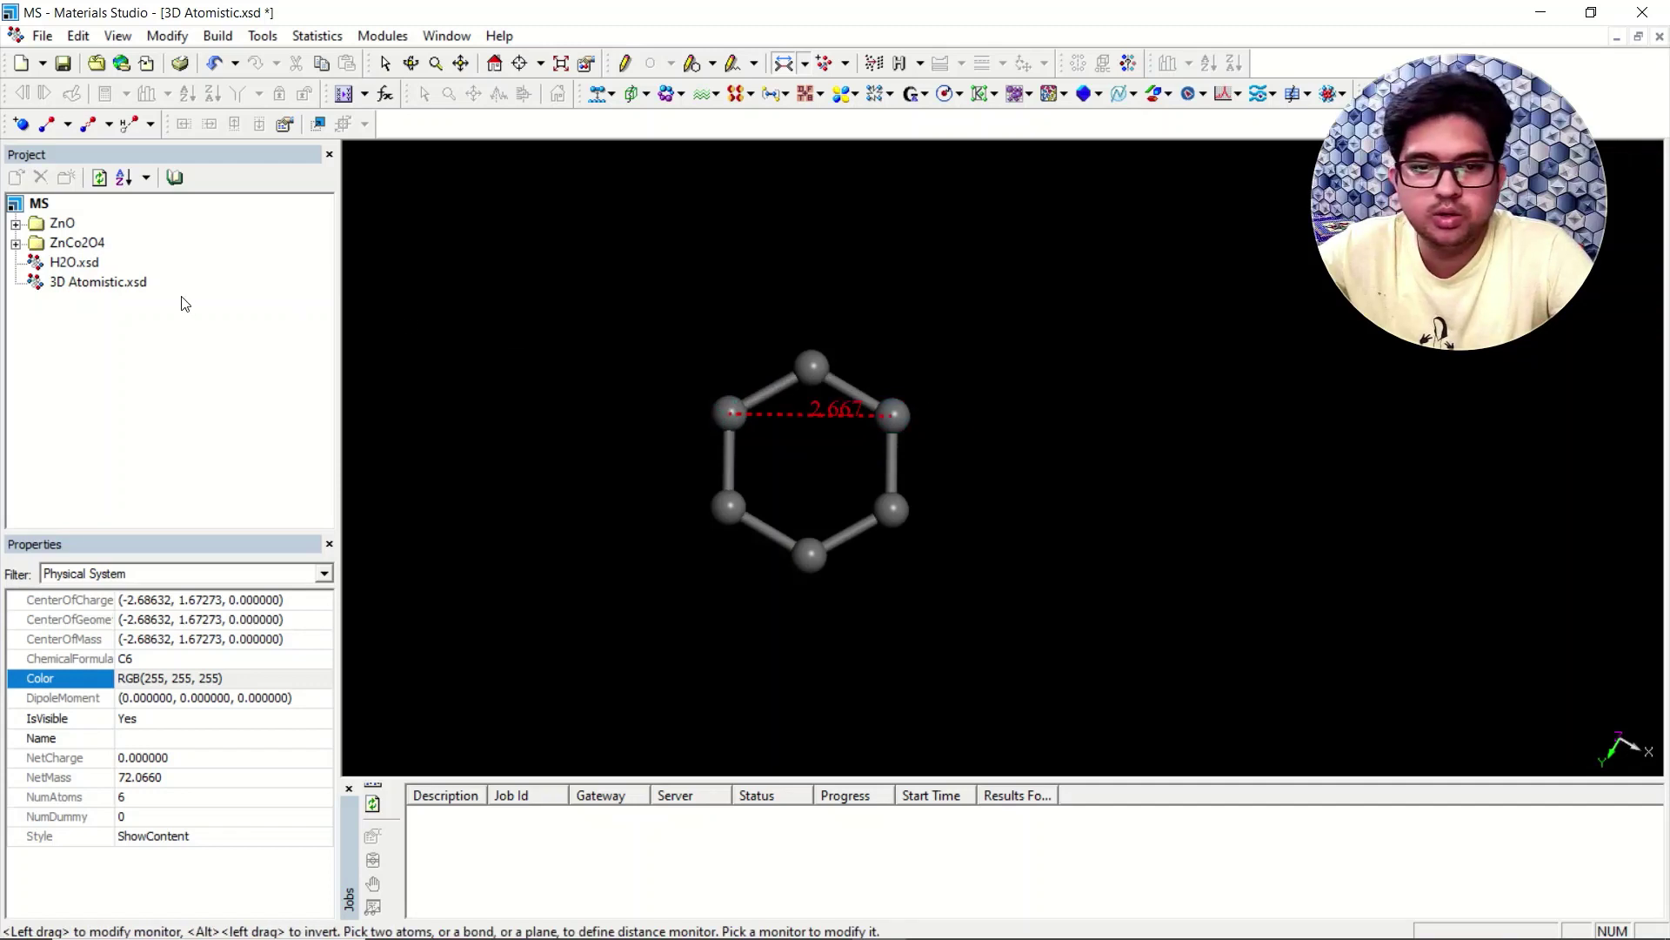
Add a new 3D Atomistic Document to the MS project.
{"action": "left_click", "coordinate": [40, 204]}
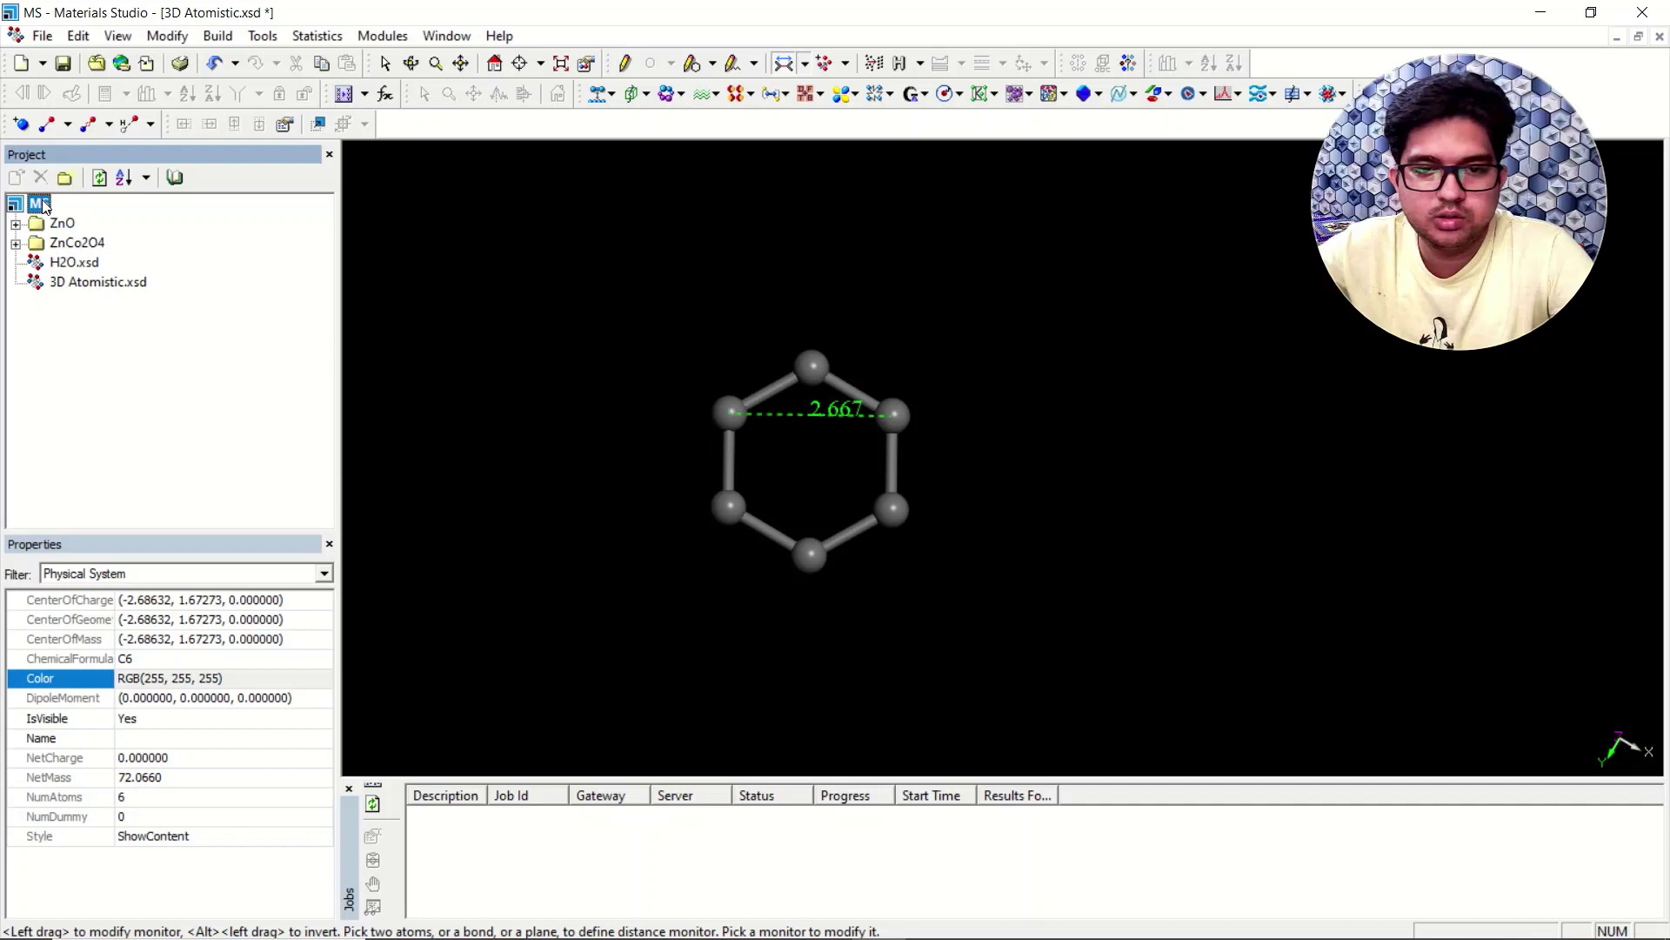
{"action": "right_click", "coordinate": [40, 203]}
{"action": "mouse_move", "coordinate": [104, 209]}
{"action": "left_click", "coordinate": [233, 239]}
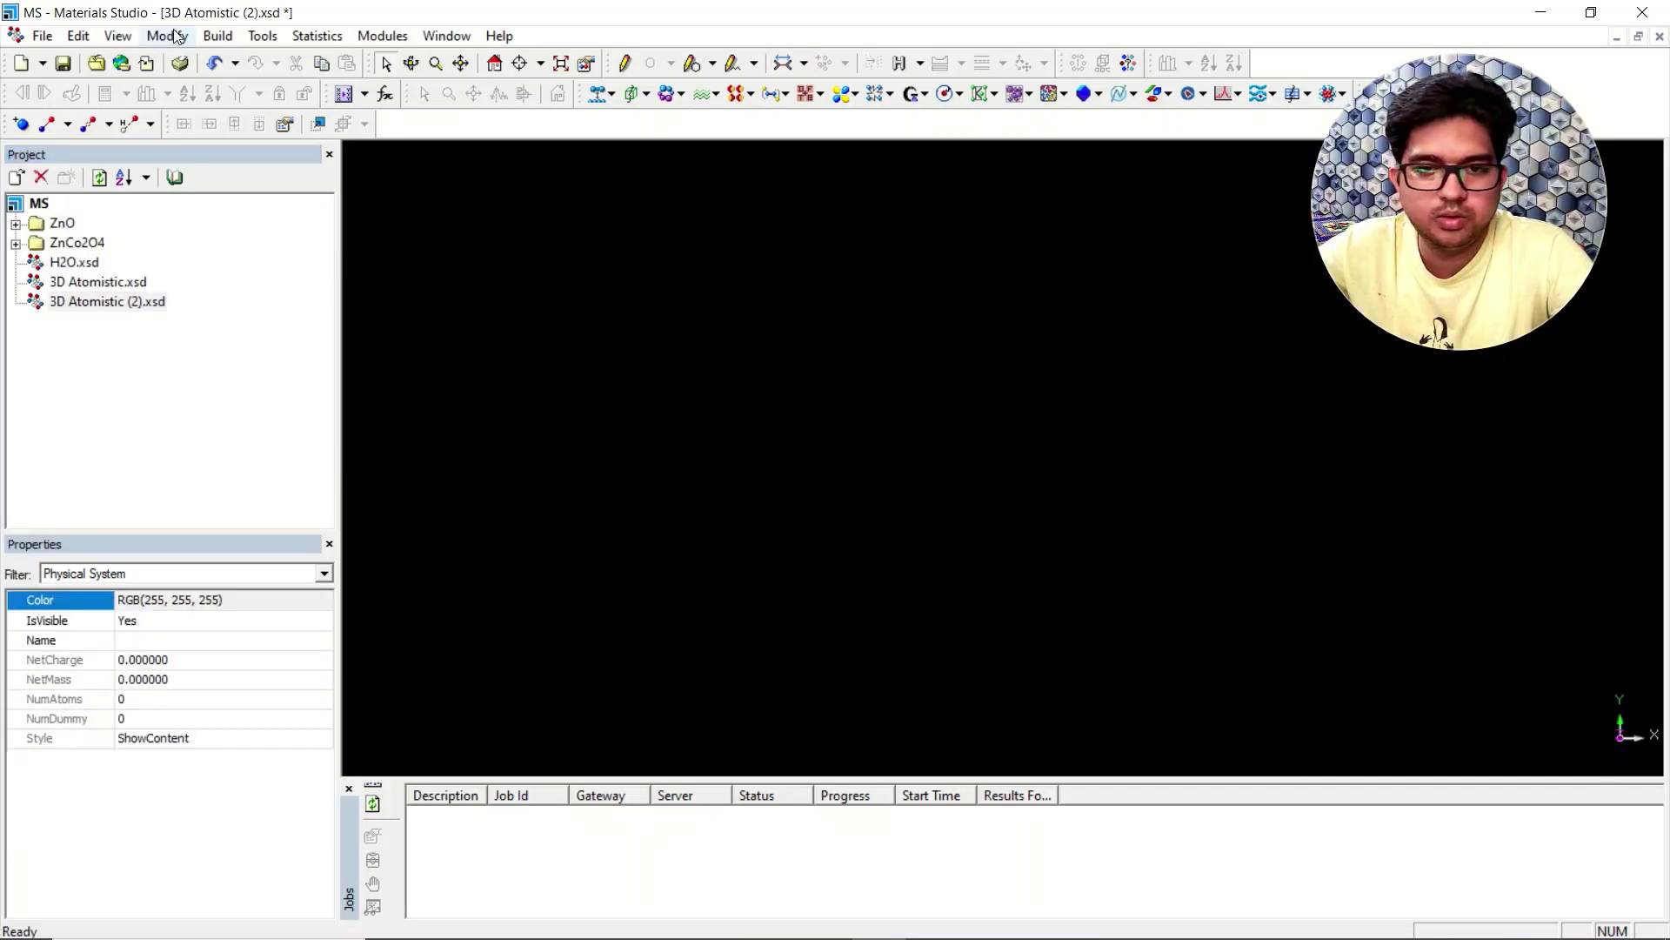
Build a crystal cell with a = 2.667 Å, b = 15 Å, c = 15 Å and 90° angles.
{"action": "left_click", "coordinate": [217, 36]}
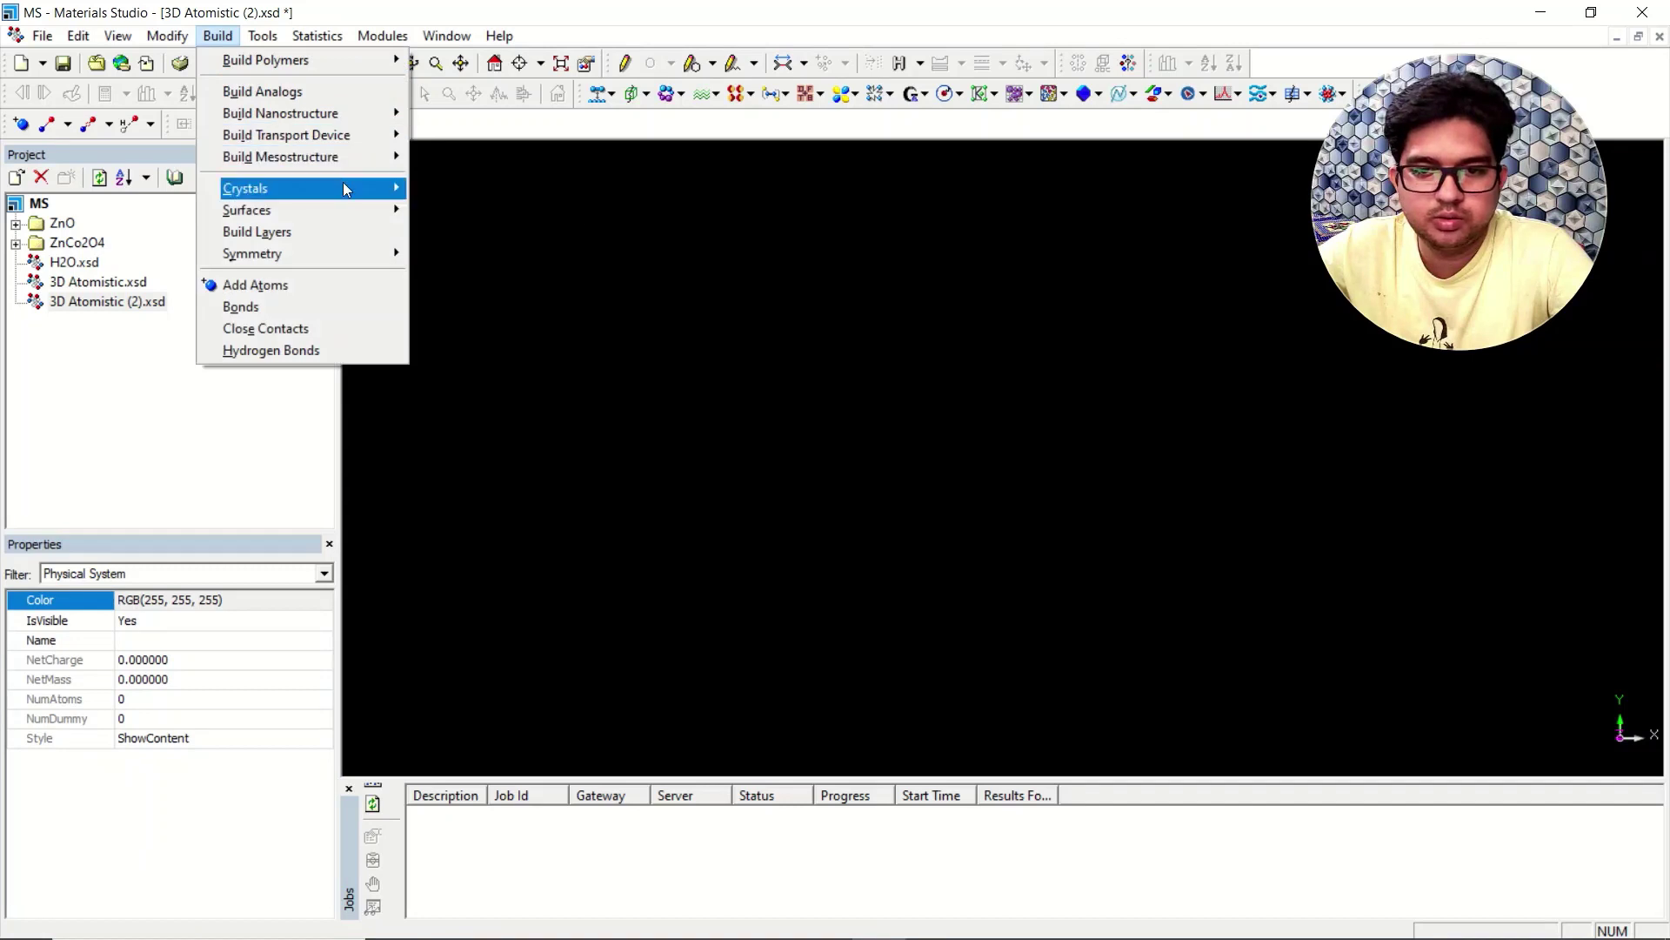
{"action": "mouse_move", "coordinate": [342, 188]}
{"action": "left_click", "coordinate": [445, 183]}
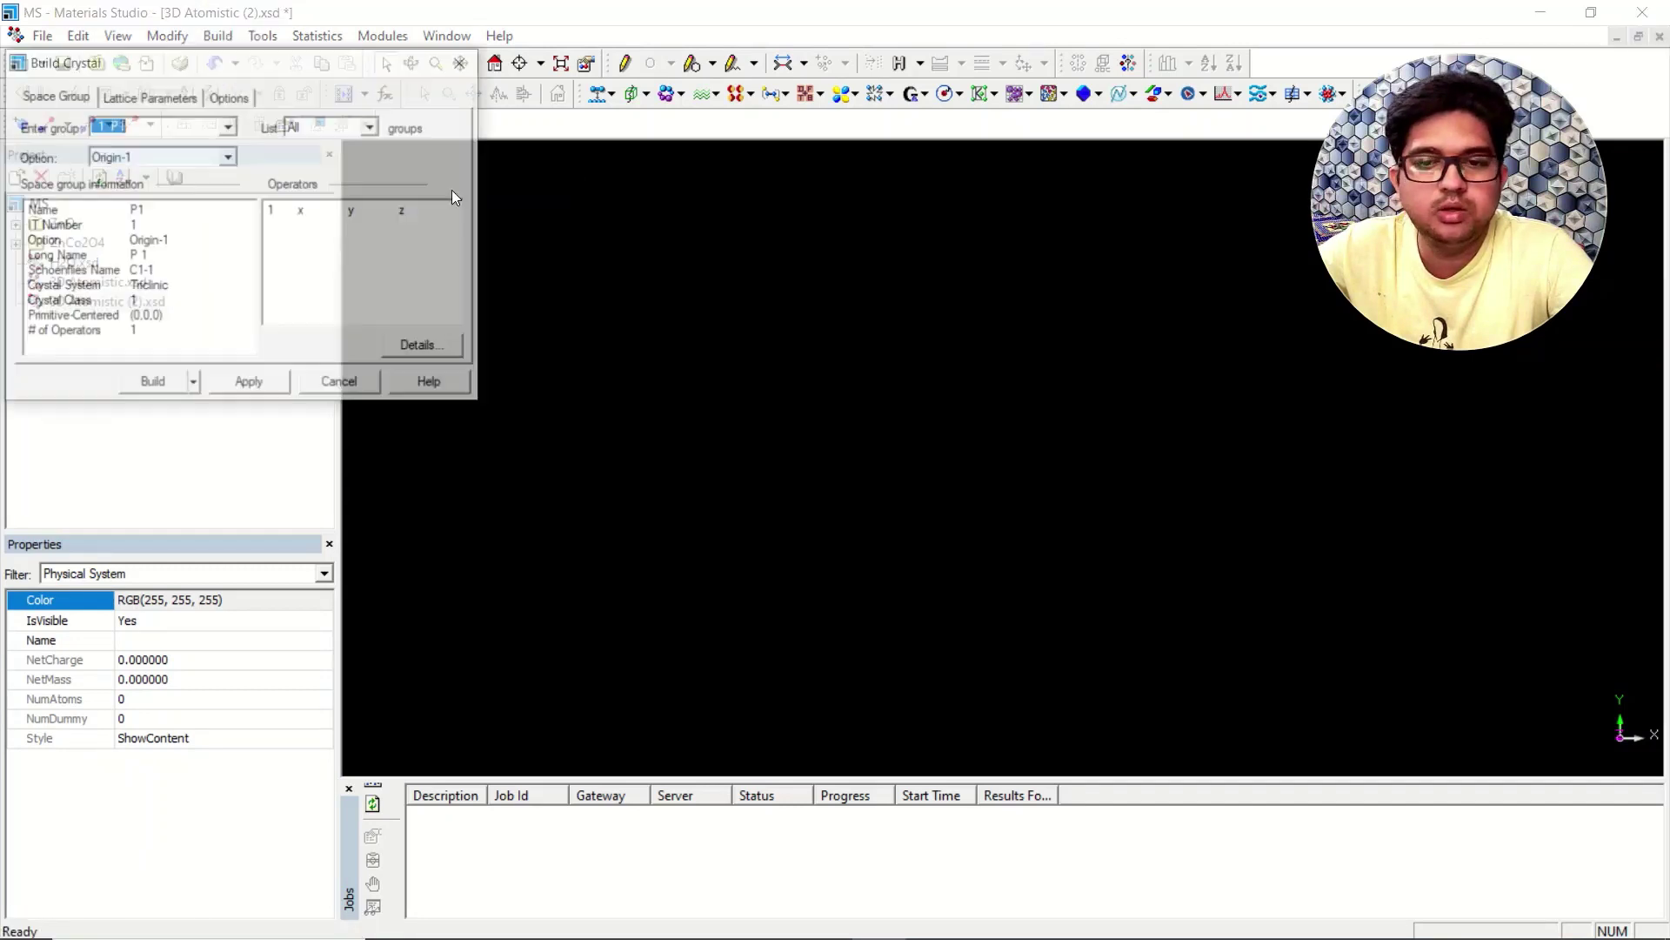
{"action": "left_click", "coordinate": [146, 96]}
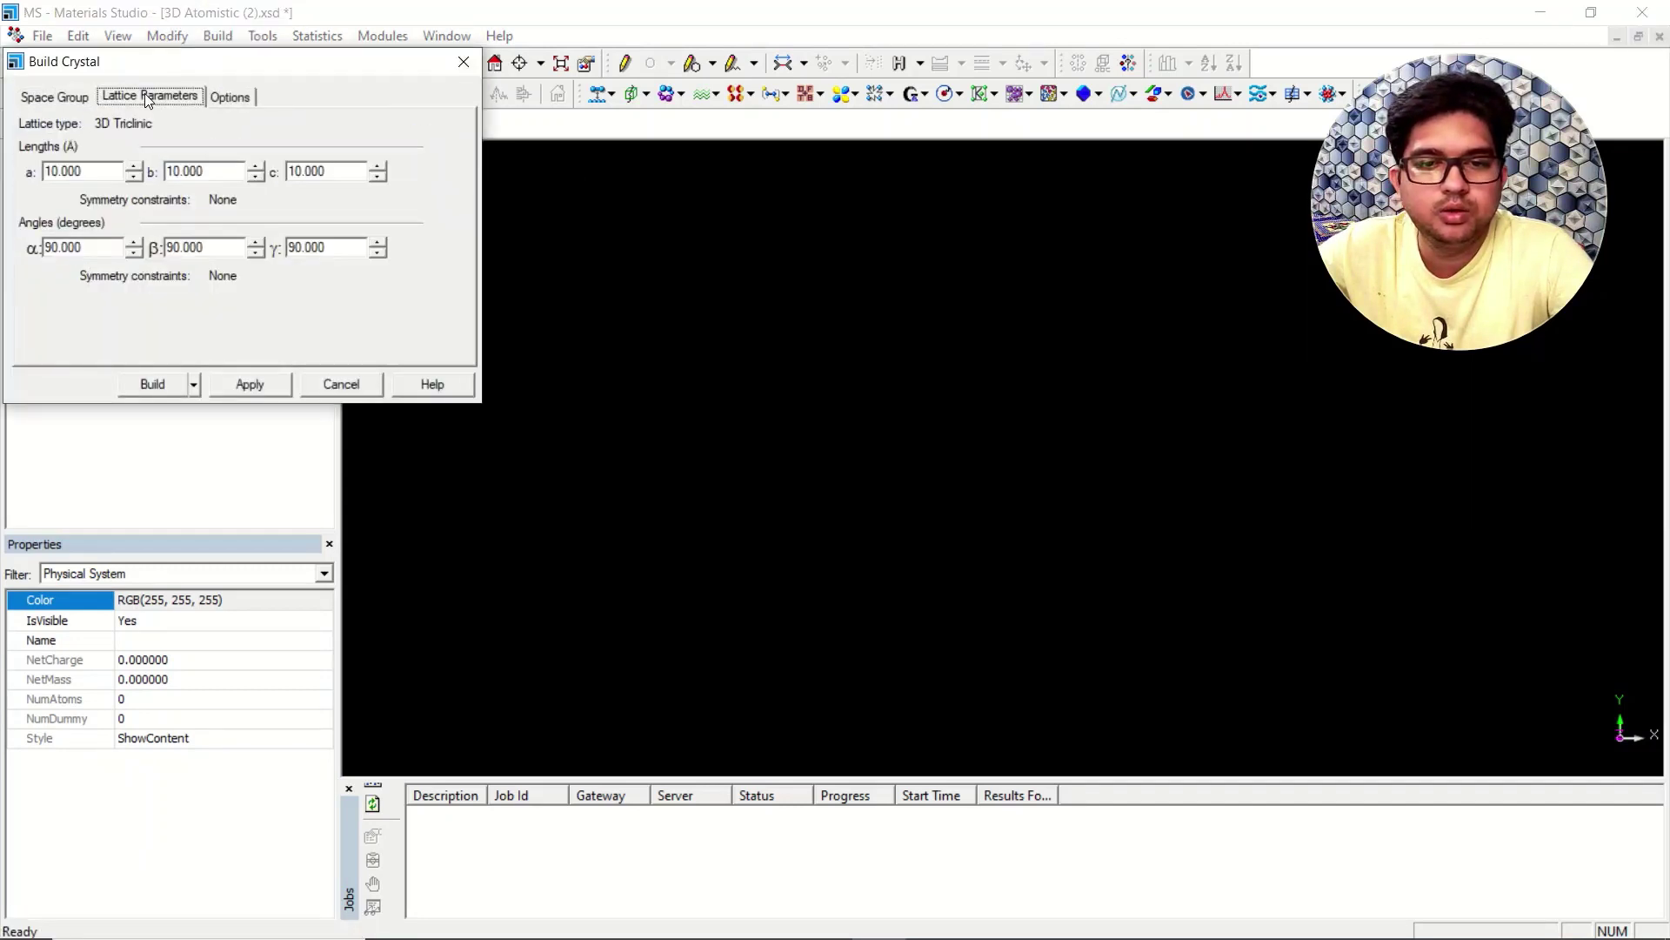
{"action": "double_click", "coordinate": [87, 171]}
{"action": "type", "text": "2.667"}
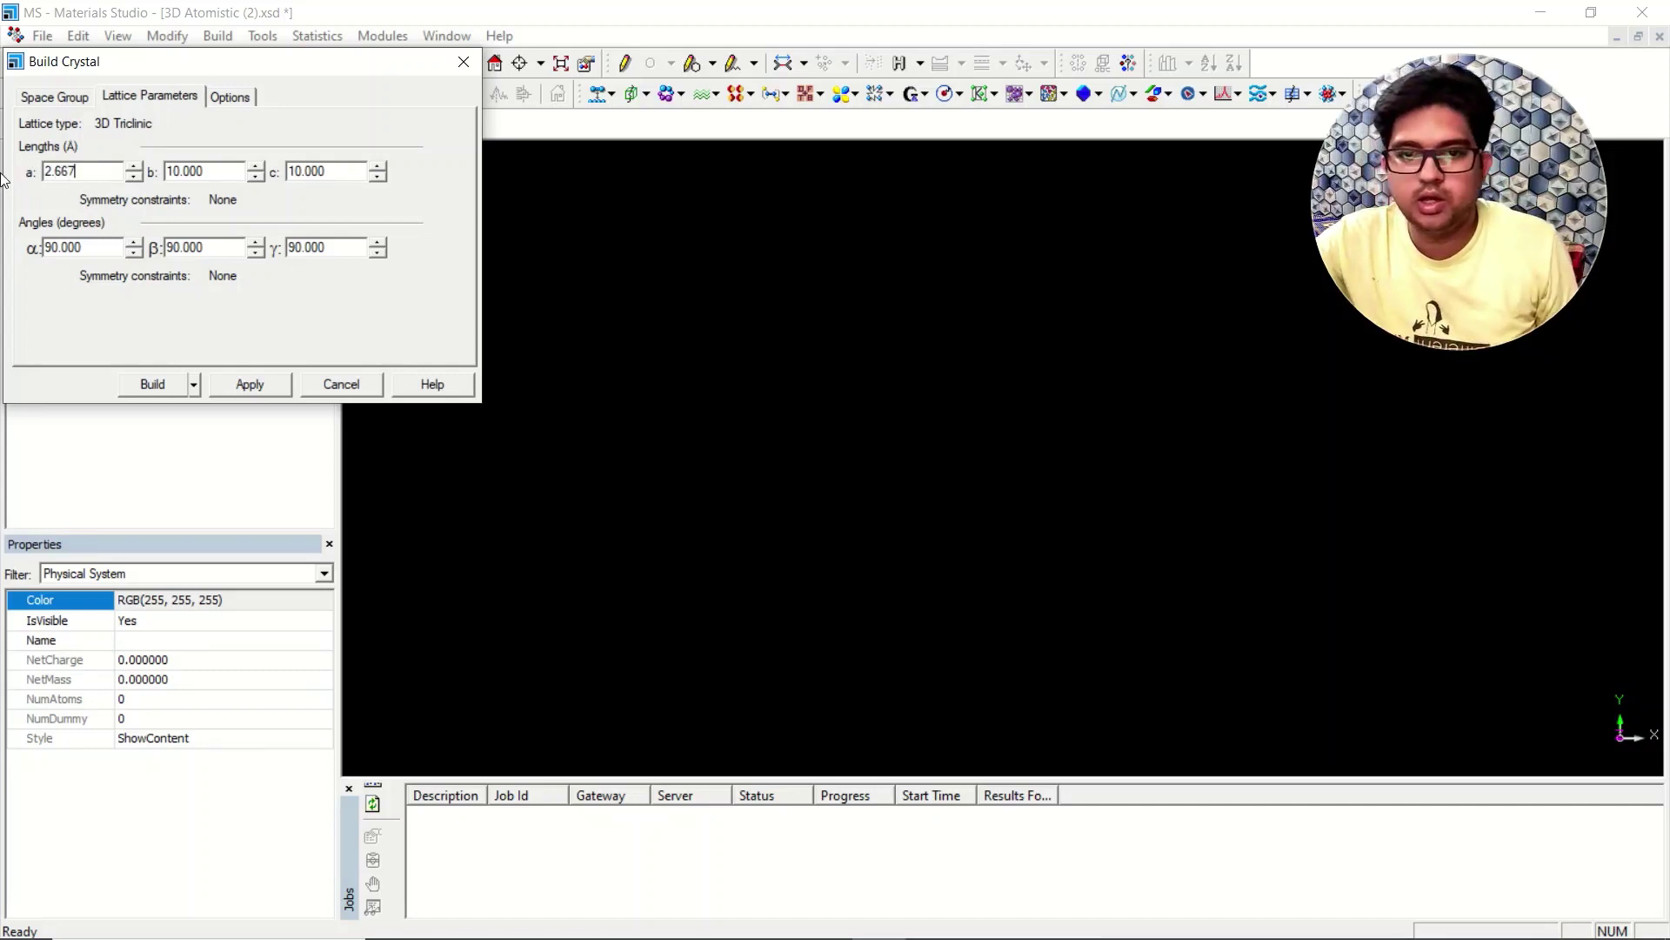
{"action": "double_click", "coordinate": [235, 168]}
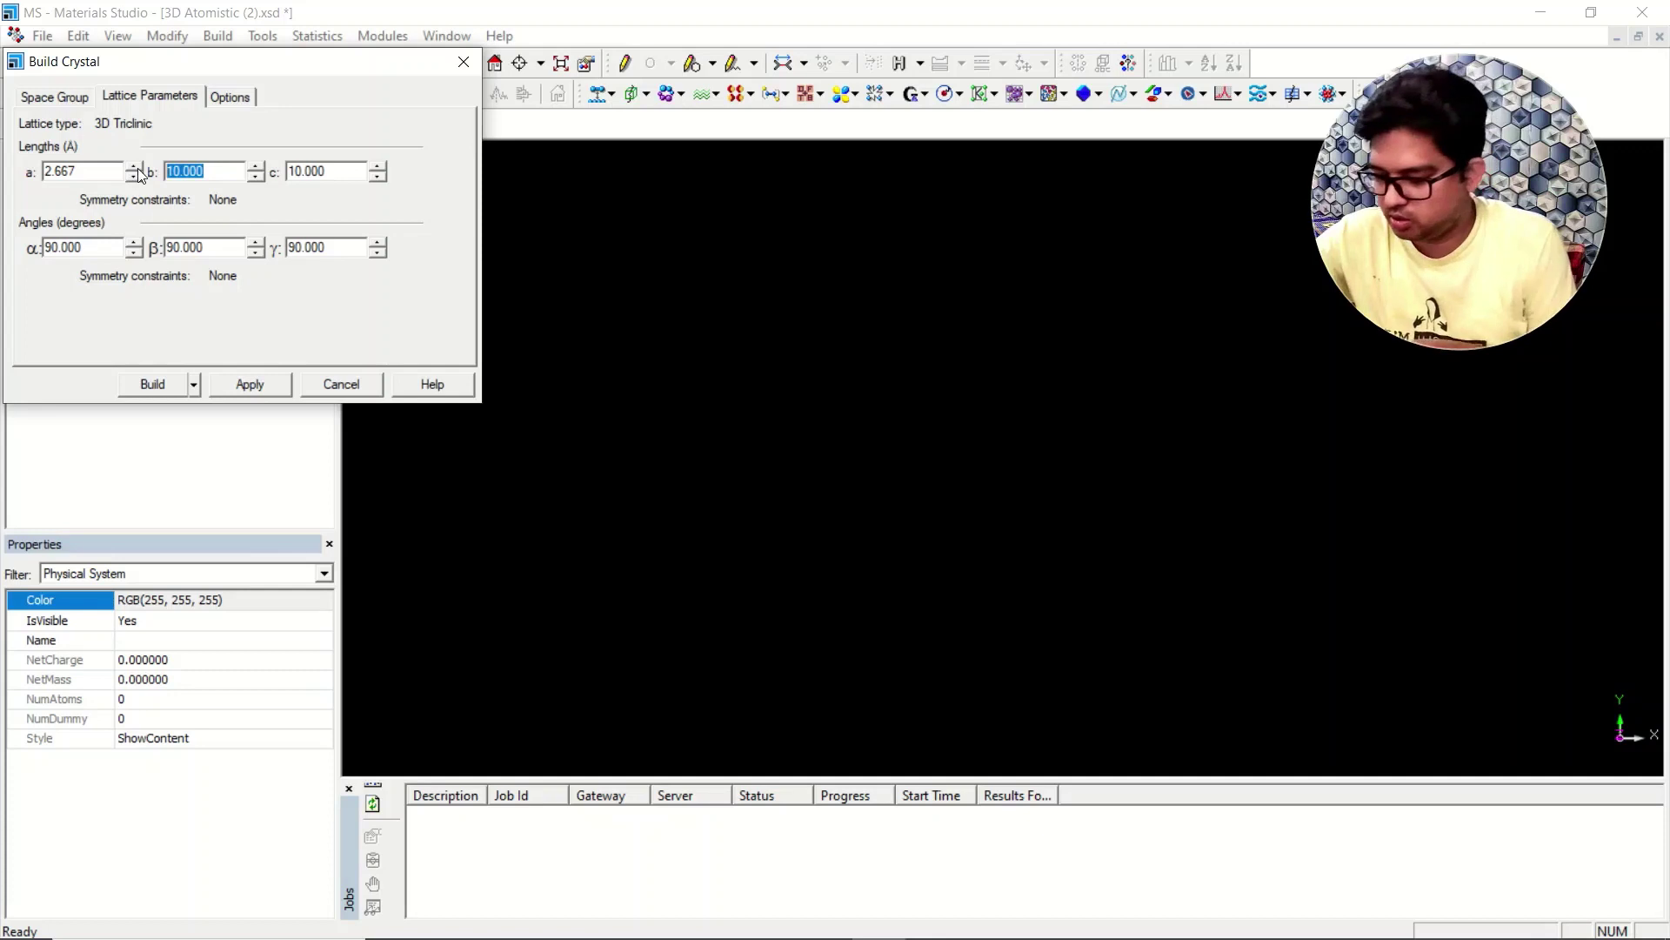
{"action": "type", "text": "15"}
{"action": "key", "text": "Tab"}
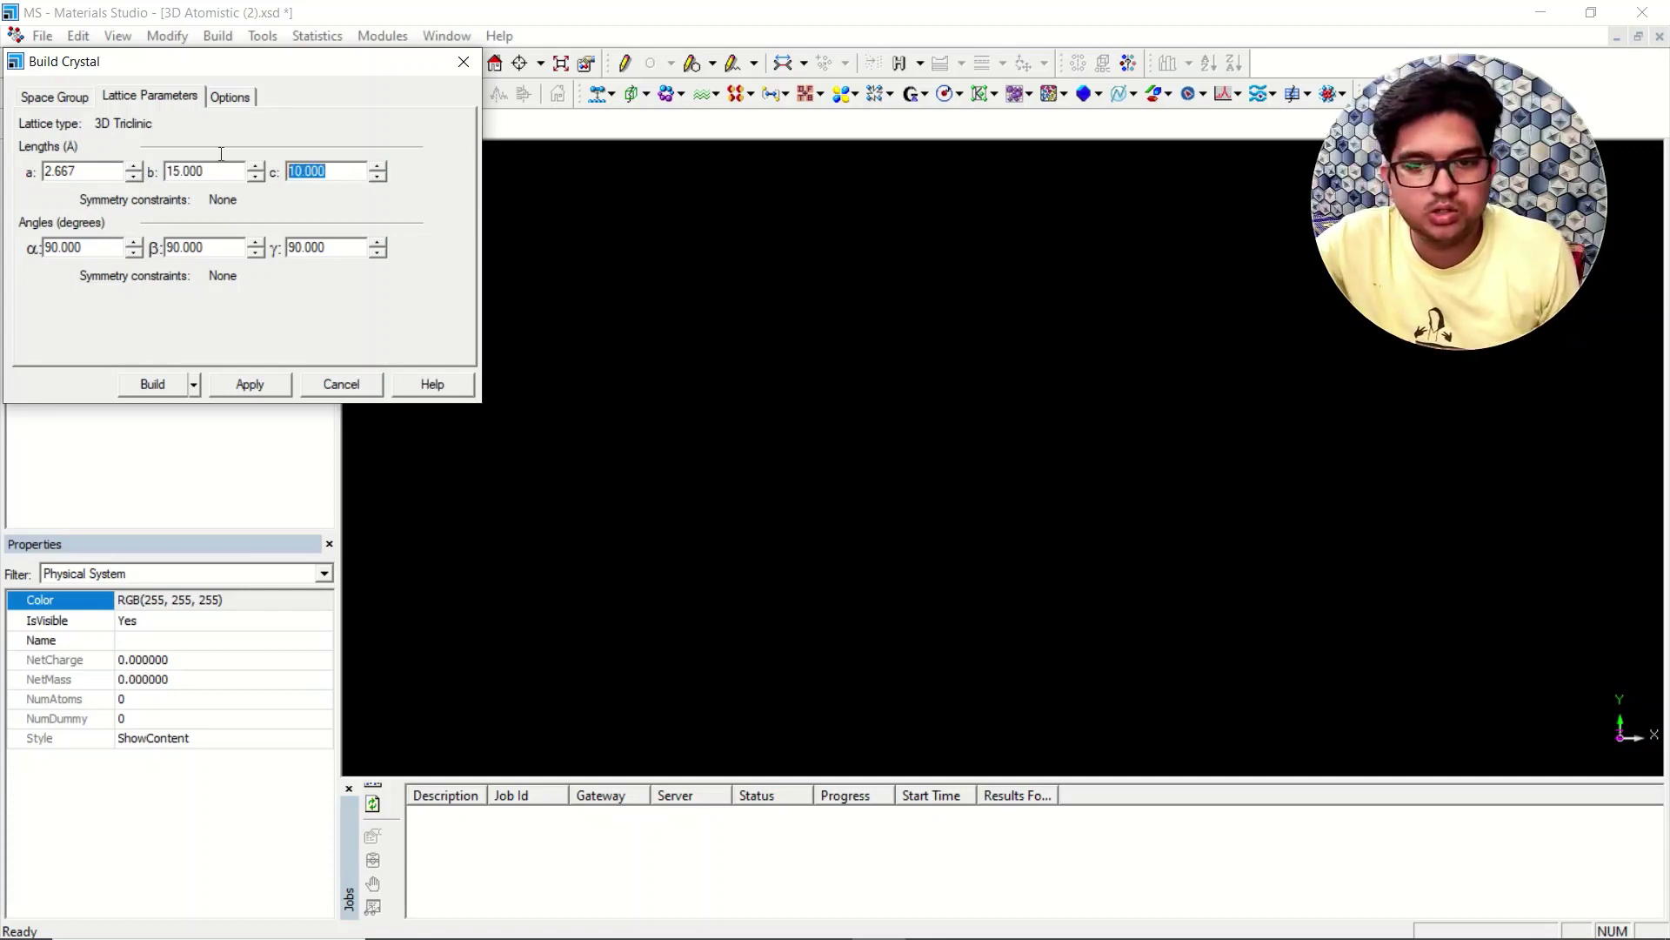
{"action": "type", "text": "15"}
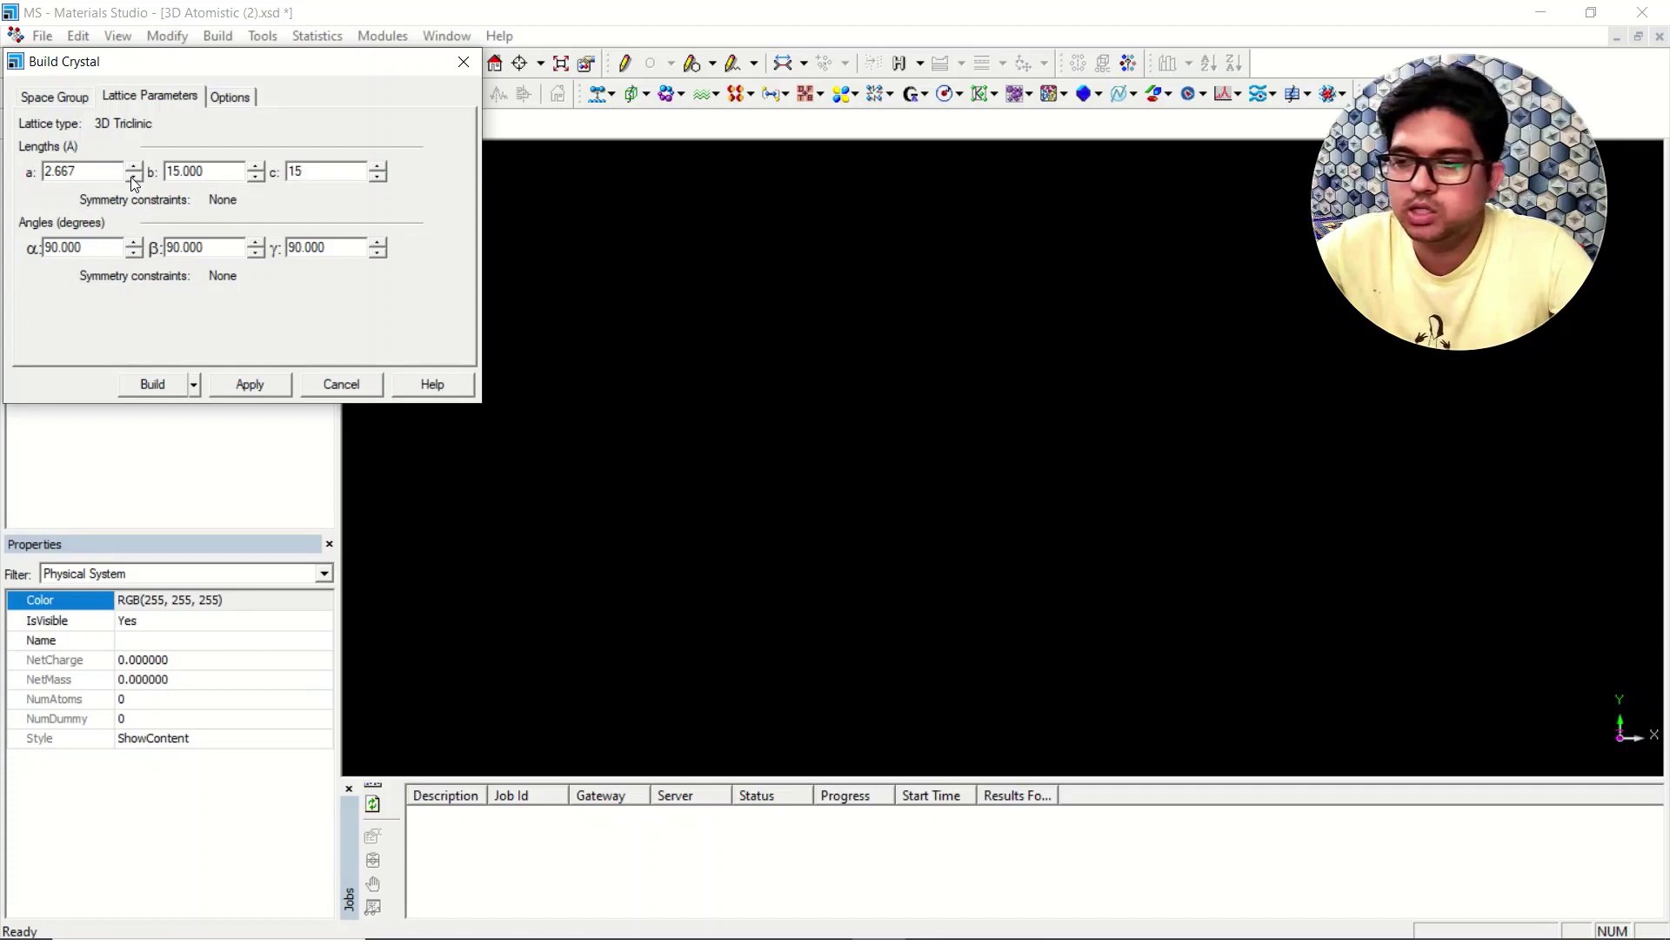
{"action": "left_click", "coordinate": [251, 384]}
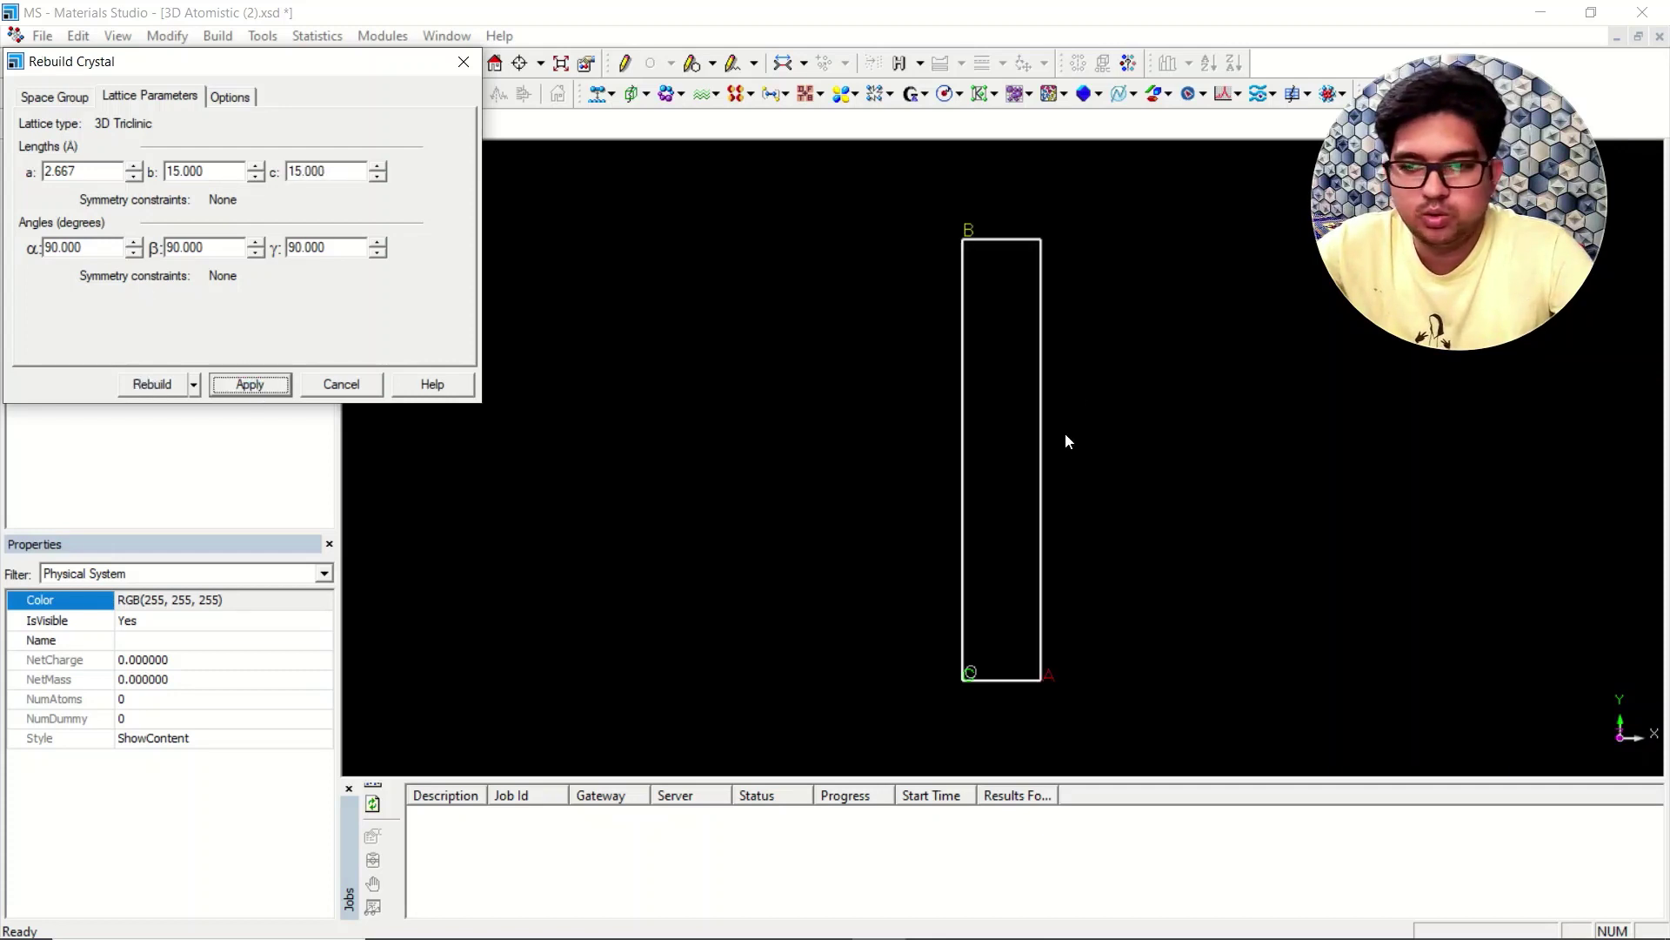
{"action": "left_click", "coordinate": [461, 65]}
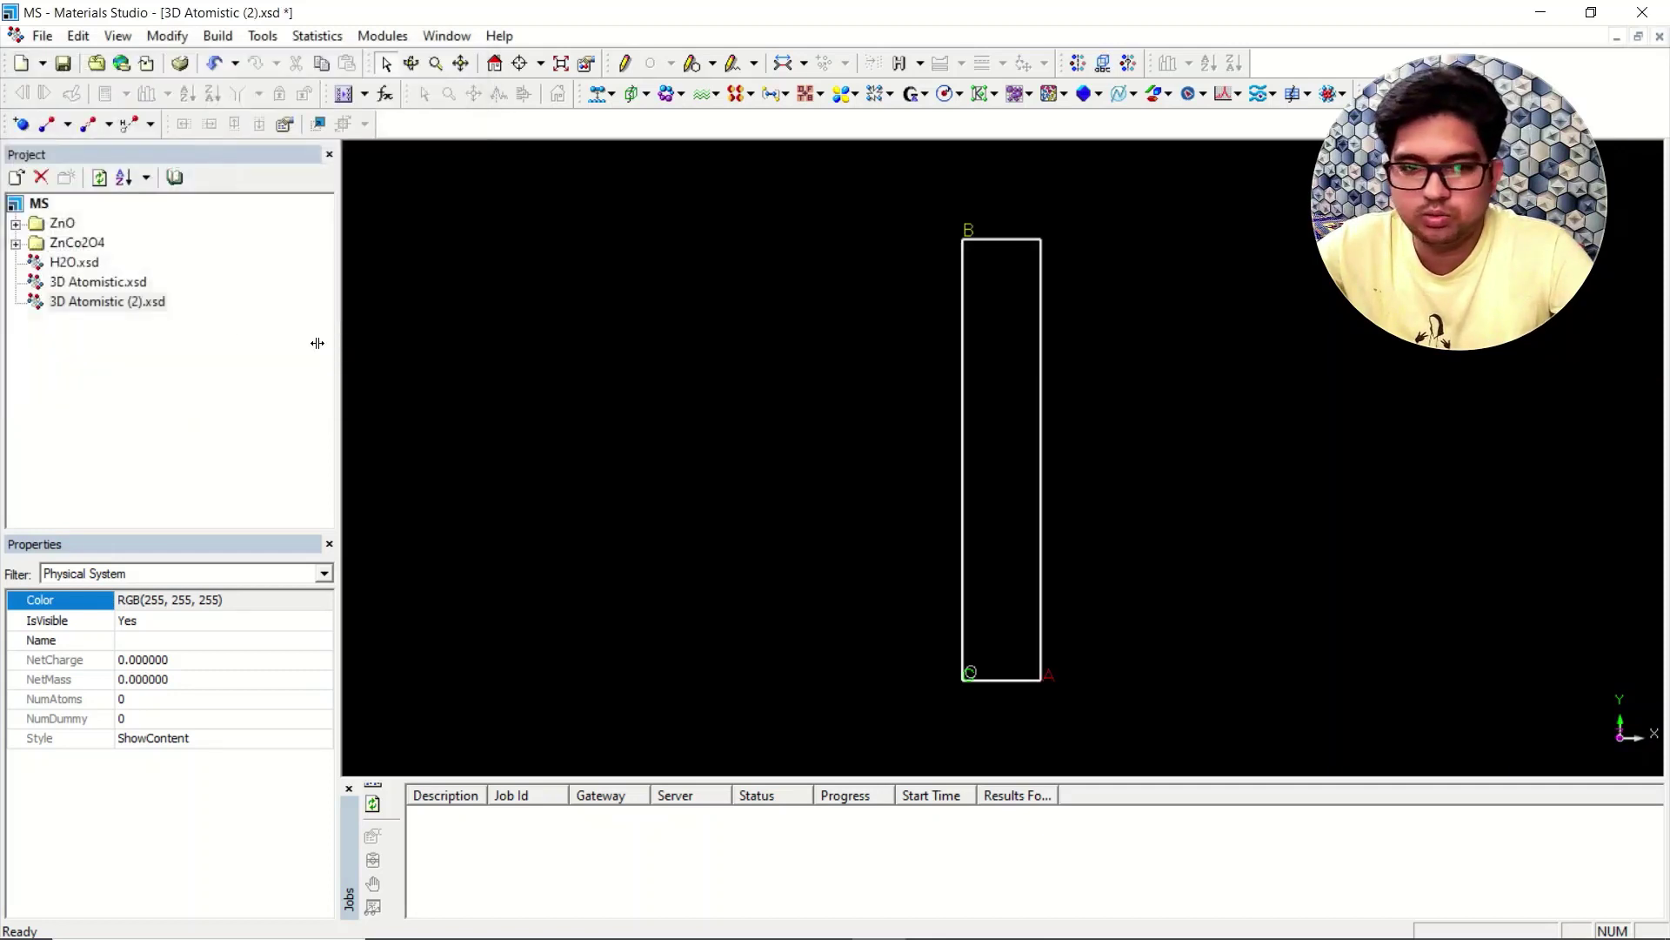
Delete the 2.667 distance monitor from the ring in 3D Atomistic.xsd.
{"action": "double_click", "coordinate": [108, 283]}
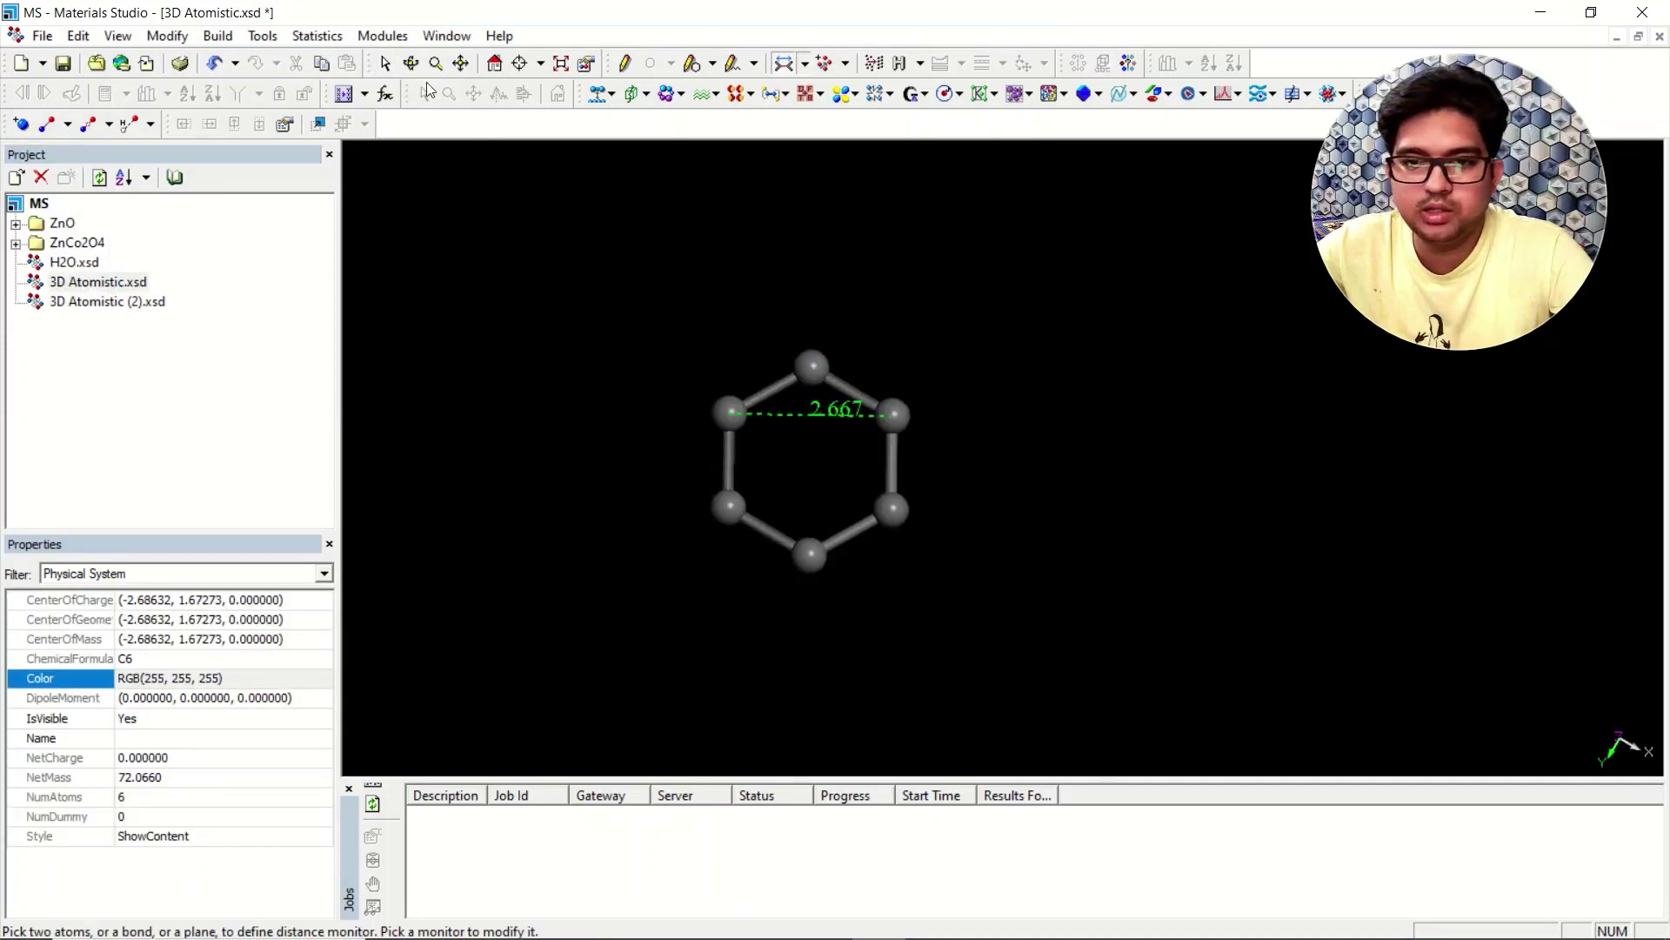
{"action": "key", "text": "Escape"}
{"action": "left_click", "coordinate": [834, 421]}
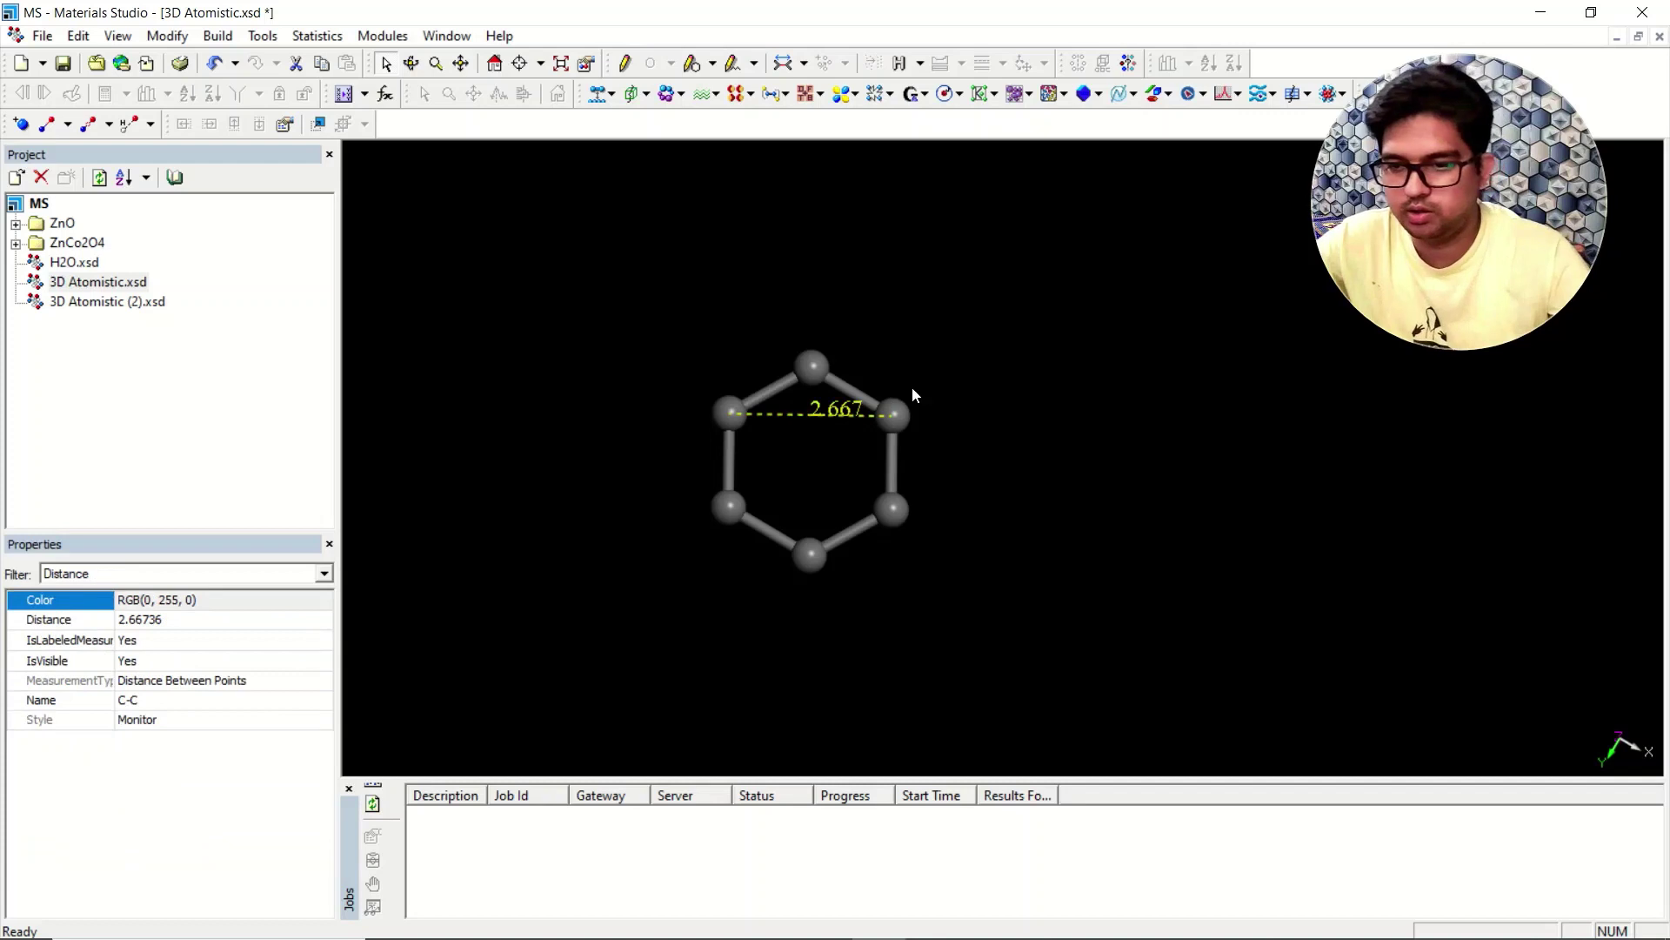
{"action": "key", "text": "Delete"}
Paste the six ring carbons into the 3D Atomistic (2).xsd cell and inspect it.
{"action": "left_click_drag", "start_coordinate": [676, 326], "coordinate": [1114, 687]}
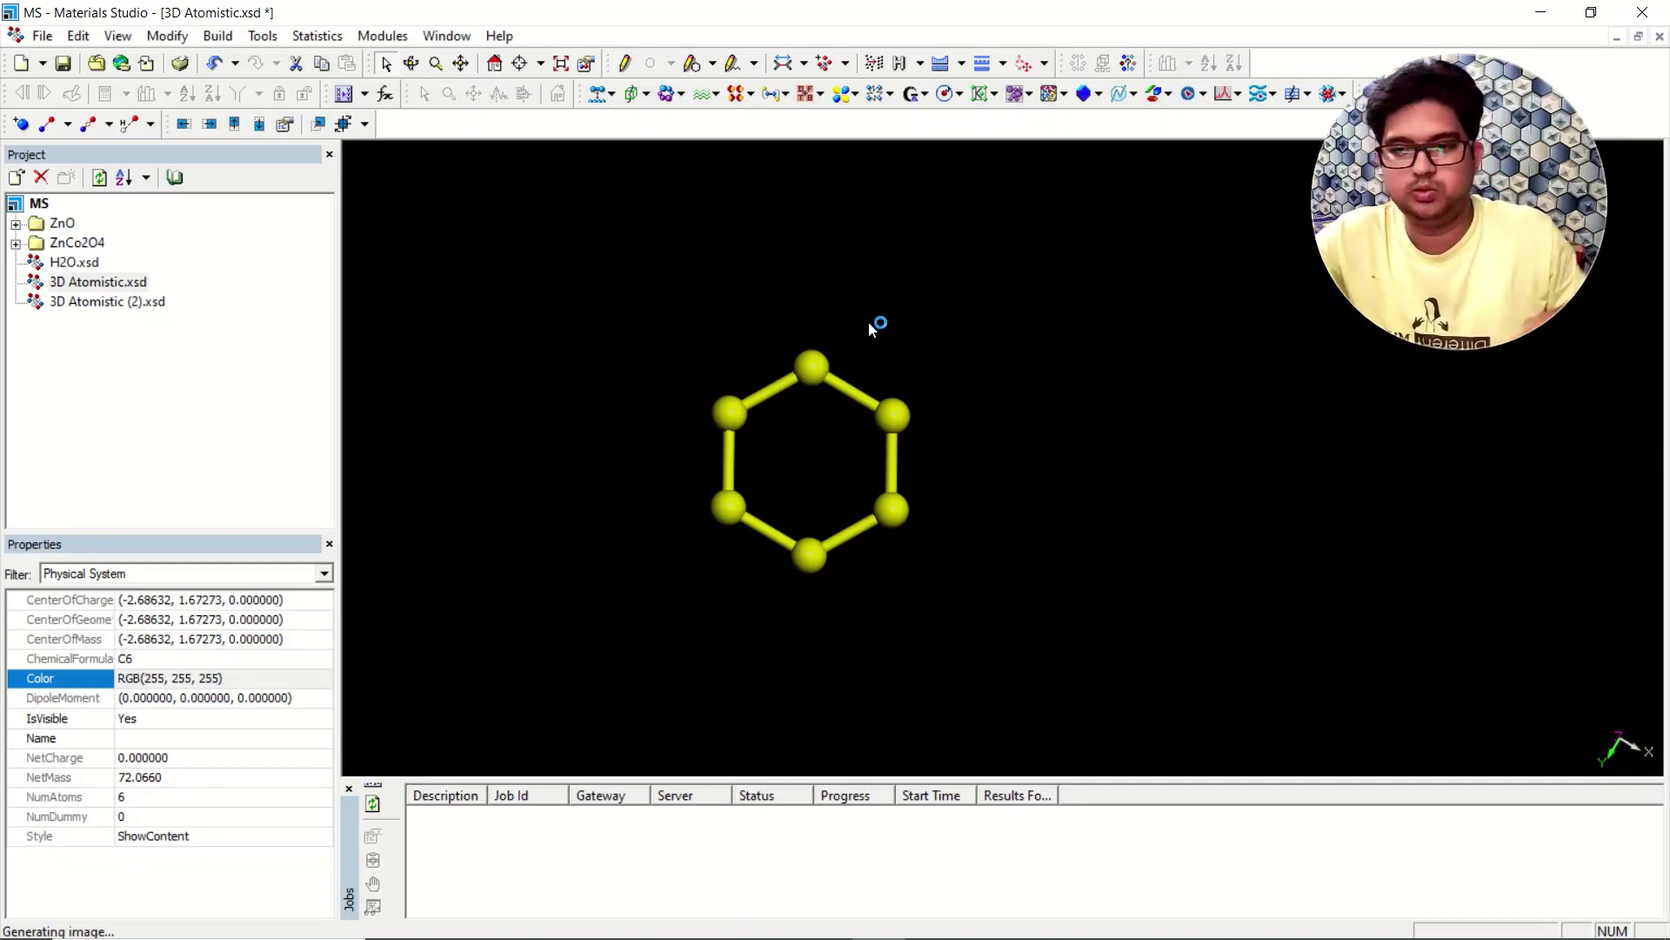
{"action": "double_click", "coordinate": [146, 302]}
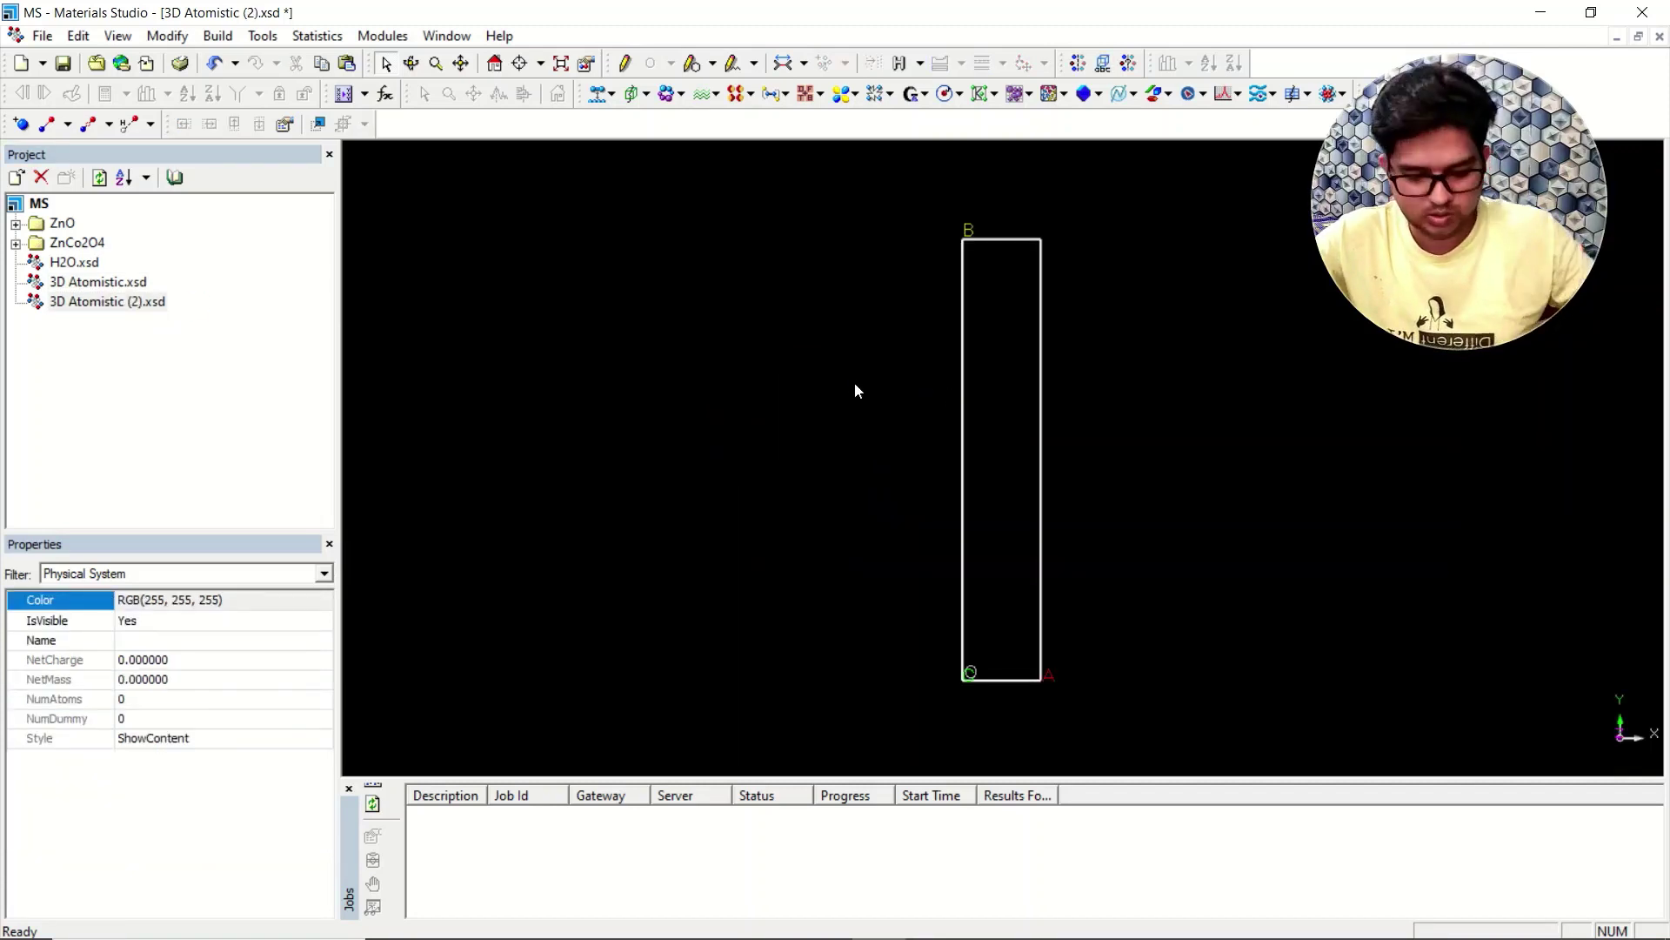
{"action": "key", "text": "ctrl+v"}
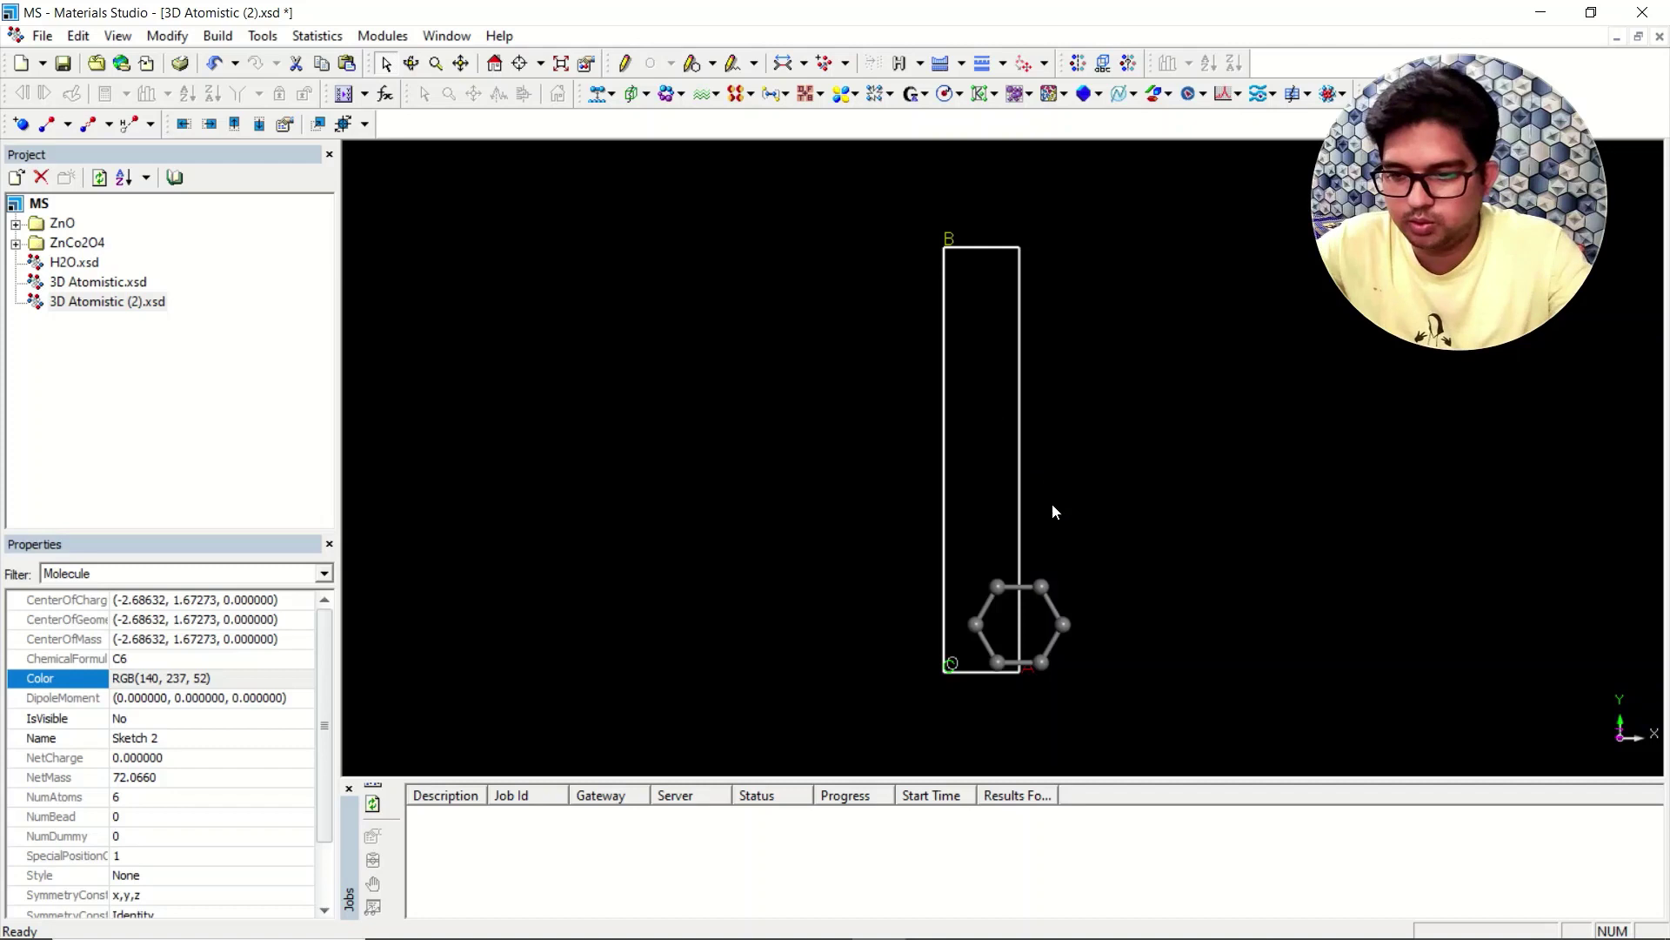
{"action": "mouse_move", "coordinate": [1051, 503]}
{"action": "right_mouse_down"}
{"action": "mouse_move", "coordinate": [994, 469]}
{"action": "mouse_move", "coordinate": [991, 644]}
{"action": "mouse_move", "coordinate": [1037, 689]}
{"action": "mouse_move", "coordinate": [1100, 642]}
{"action": "mouse_move", "coordinate": [1048, 638]}
{"action": "mouse_move", "coordinate": [1059, 648]}
{"action": "mouse_move", "coordinate": [1042, 562]}
{"action": "mouse_move", "coordinate": [995, 484]}
{"action": "mouse_move", "coordinate": [1016, 452]}
{"action": "mouse_move", "coordinate": [905, 587]}
{"action": "right_mouse_up"}
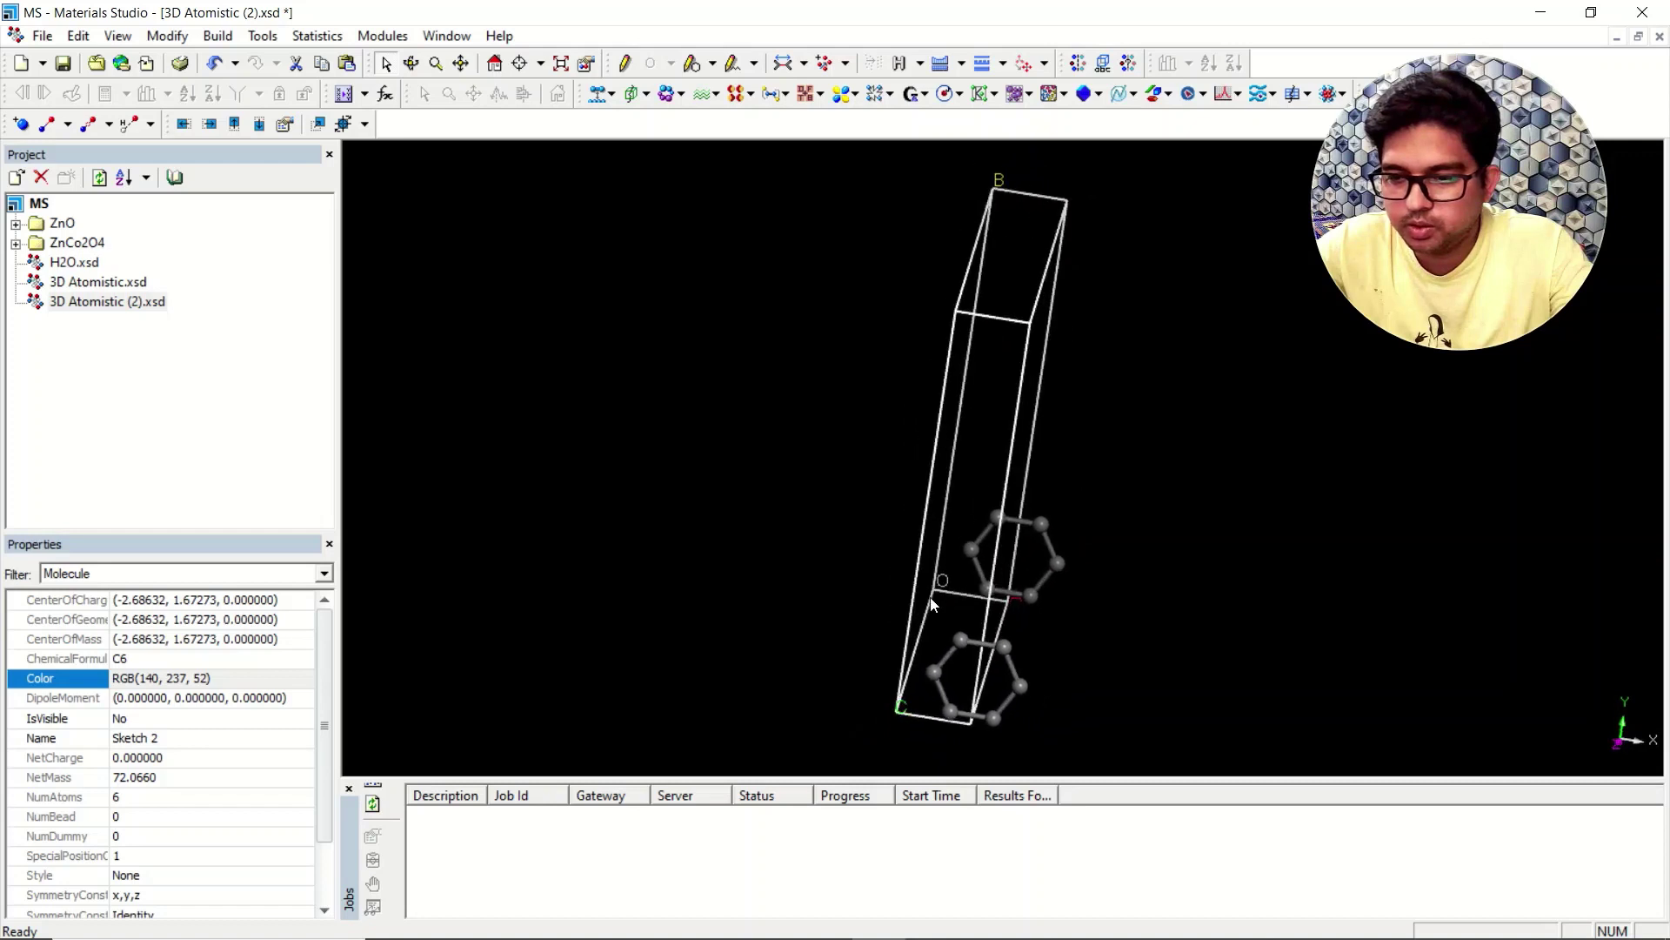
{"action": "mouse_move", "coordinate": [905, 587]}
{"action": "left_mouse_down"}
{"action": "mouse_move", "coordinate": [1001, 718]}
{"action": "mouse_move", "coordinate": [1040, 722]}
{"action": "left_mouse_up"}
{"action": "mouse_move", "coordinate": [1051, 722]}
{"action": "right_mouse_down"}
{"action": "mouse_move", "coordinate": [1006, 639]}
{"action": "mouse_move", "coordinate": [1037, 665]}
{"action": "mouse_move", "coordinate": [1038, 733]}
{"action": "mouse_move", "coordinate": [1040, 507]}
{"action": "mouse_move", "coordinate": [1007, 643]}
{"action": "right_mouse_up"}
{"action": "left_click", "coordinate": [1008, 644]}
{"action": "mouse_move", "coordinate": [935, 628]}
{"action": "left_mouse_down"}
{"action": "mouse_move", "coordinate": [1015, 741]}
{"action": "mouse_move", "coordinate": [1100, 731]}
{"action": "left_mouse_up"}
{"action": "right_click_drag", "start_coordinate": [1100, 730], "coordinate": [955, 520]}
{"action": "right_click_drag", "start_coordinate": [962, 494], "coordinate": [978, 494]}
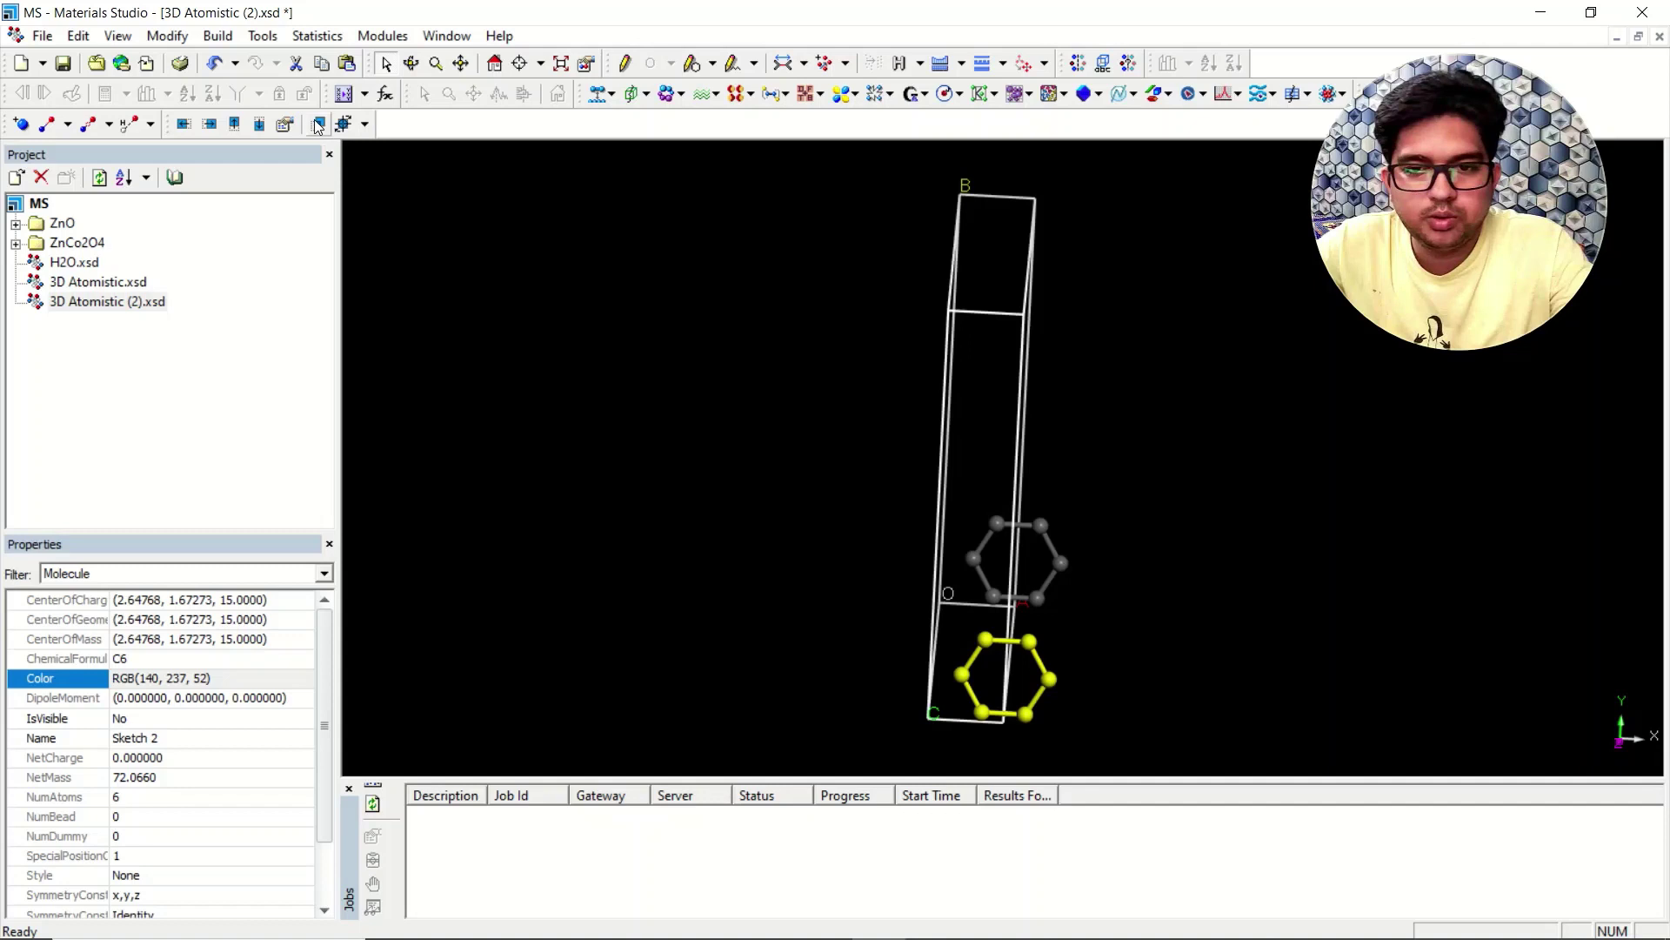
With Edit > Movement controls, rotate the C6 ring slightly and shift it left twice.
{"action": "left_click", "coordinate": [285, 124]}
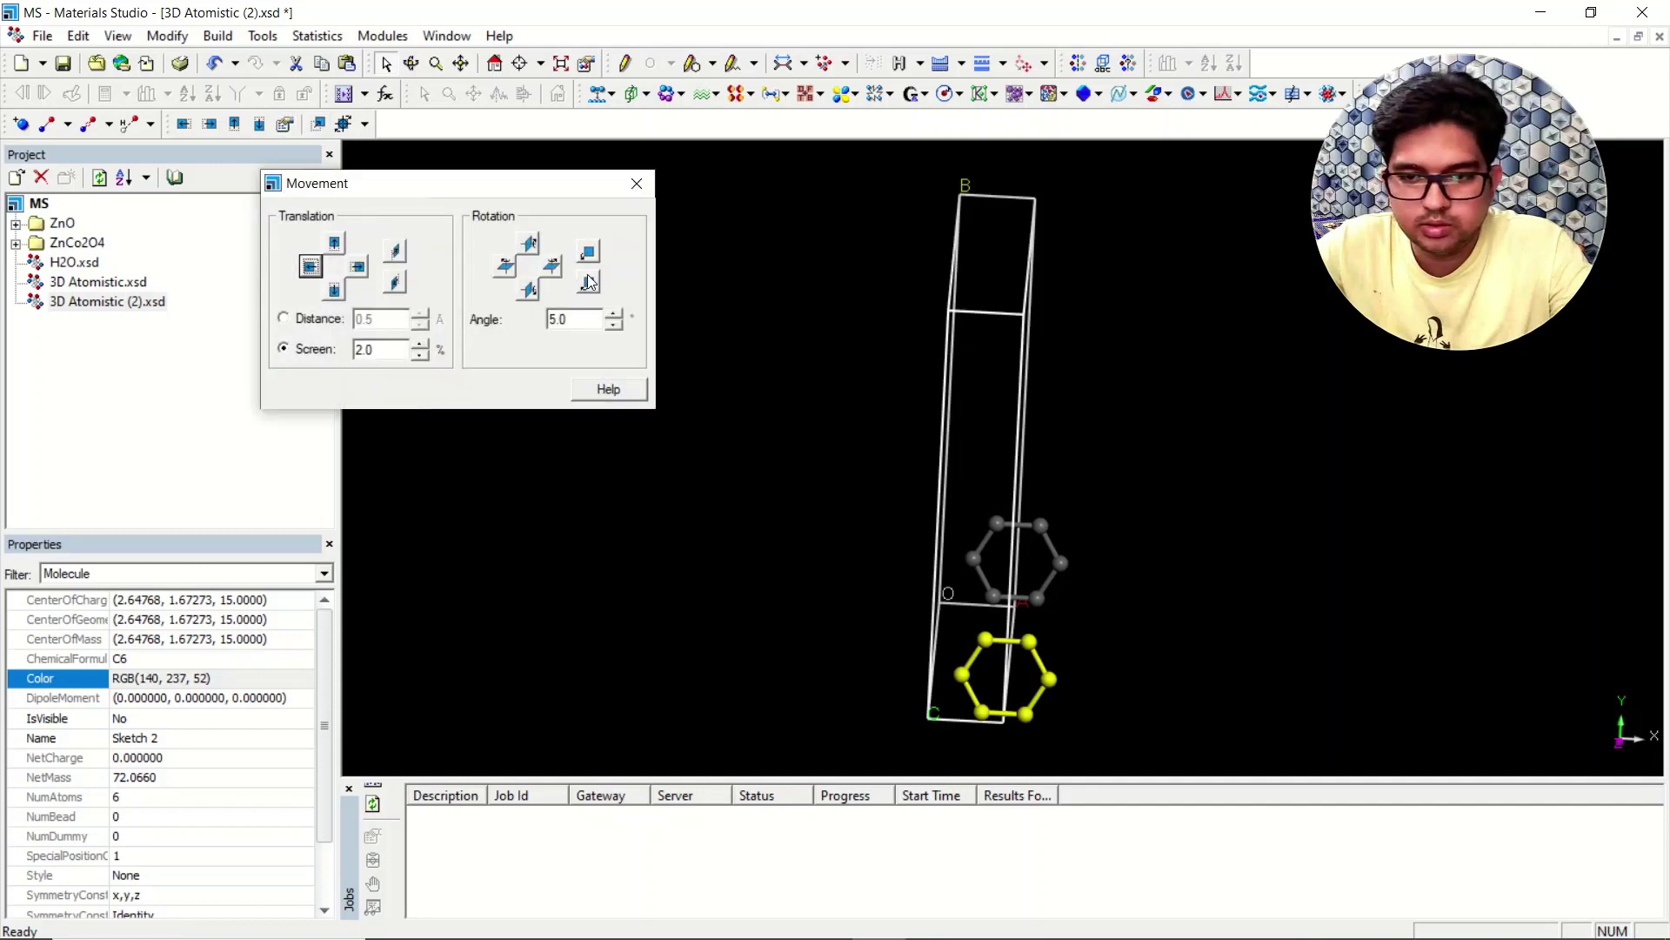
{"action": "left_click", "coordinate": [588, 283]}
{"action": "left_click", "coordinate": [588, 254]}
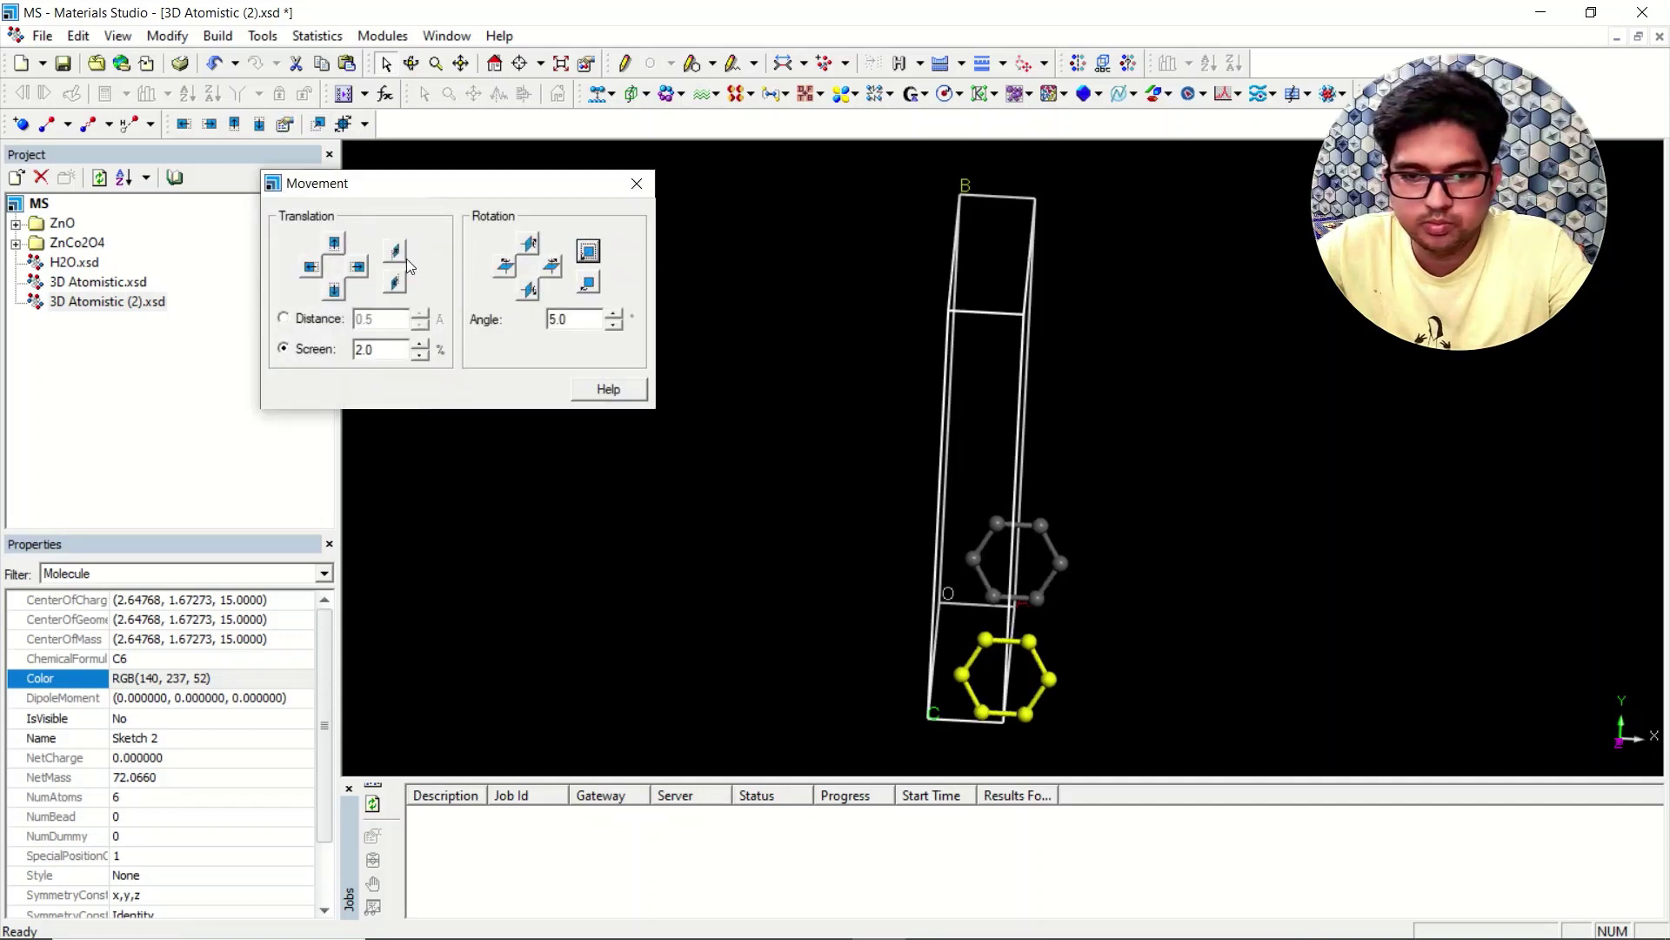
{"action": "left_click", "coordinate": [311, 267]}
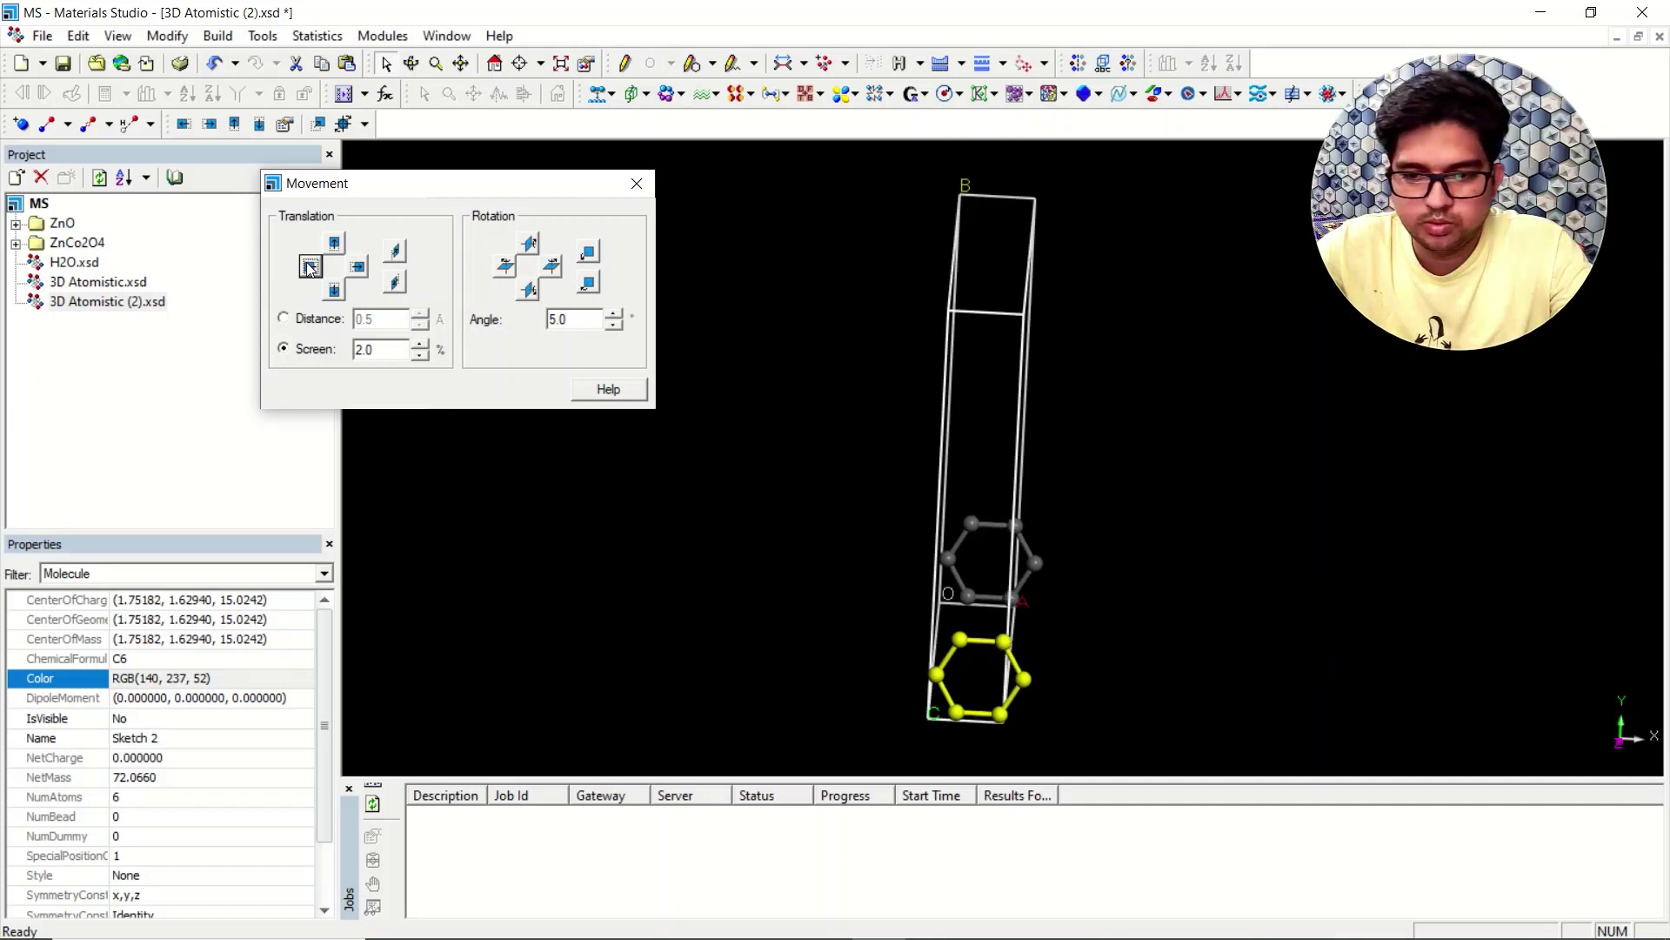
{"action": "left_click", "coordinate": [311, 268]}
Rotate the ring nine steps with the rotation button to swing it toward position.
{"action": "left_click", "coordinate": [531, 246]}
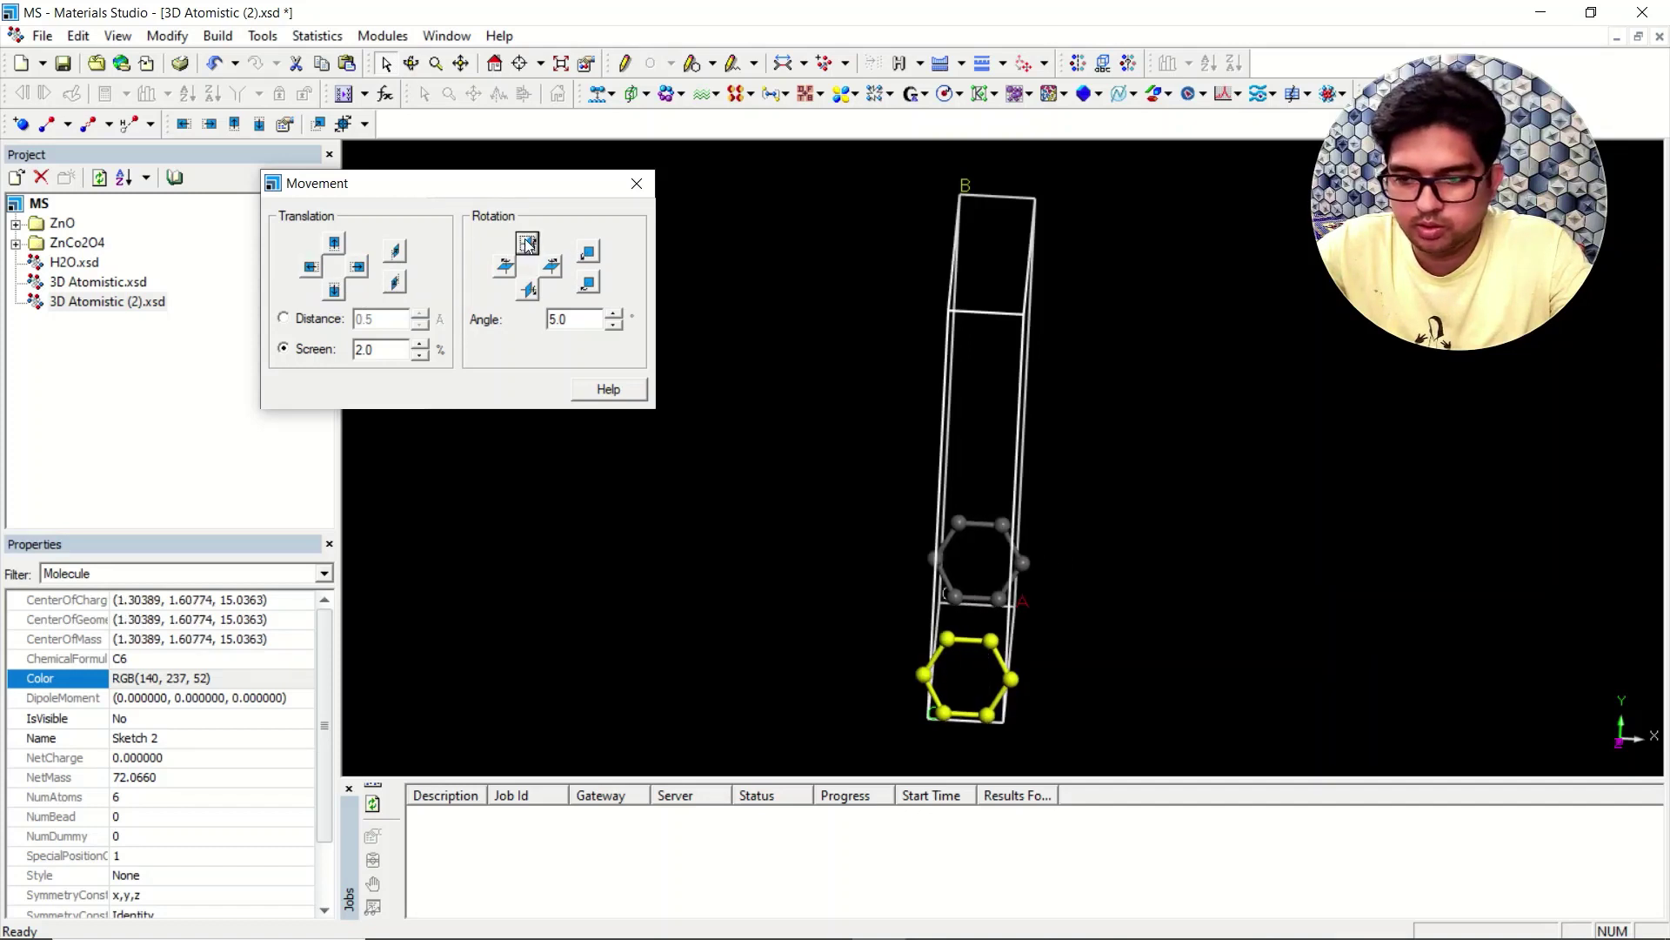
{"action": "left_click", "coordinate": [530, 245]}
{"action": "left_click", "coordinate": [529, 245]}
{"action": "left_click", "coordinate": [528, 244]}
{"action": "left_click", "coordinate": [528, 245]}
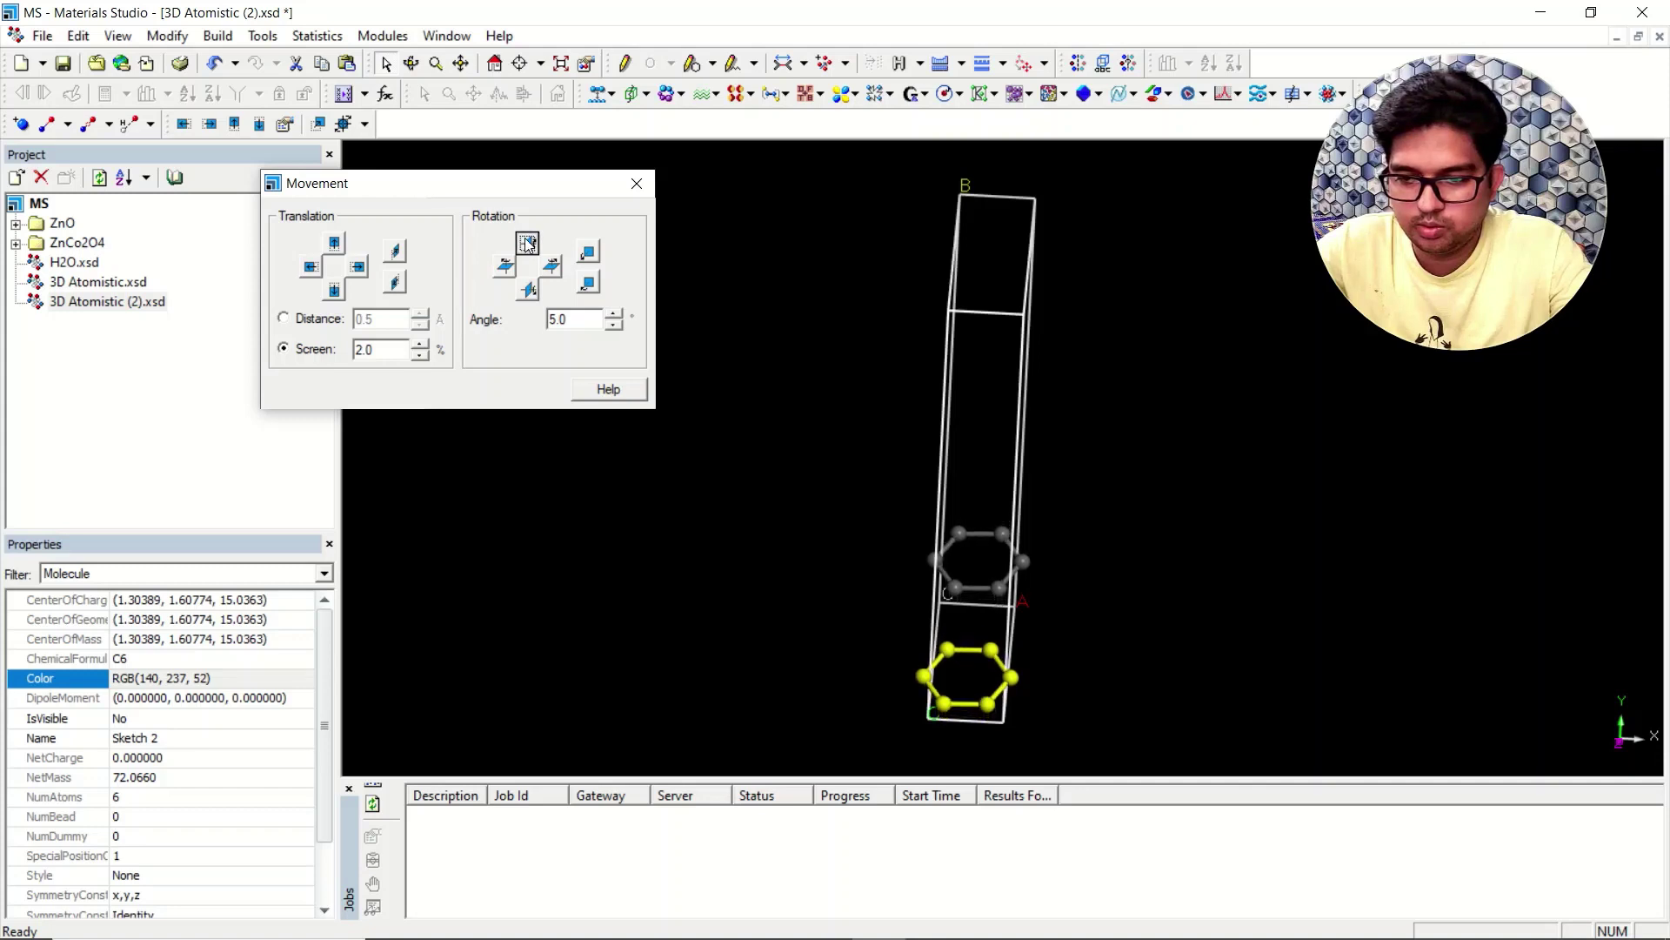
{"action": "left_click", "coordinate": [529, 244]}
{"action": "left_click", "coordinate": [528, 244]}
{"action": "left_click", "coordinate": [528, 245]}
{"action": "left_click", "coordinate": [528, 244]}
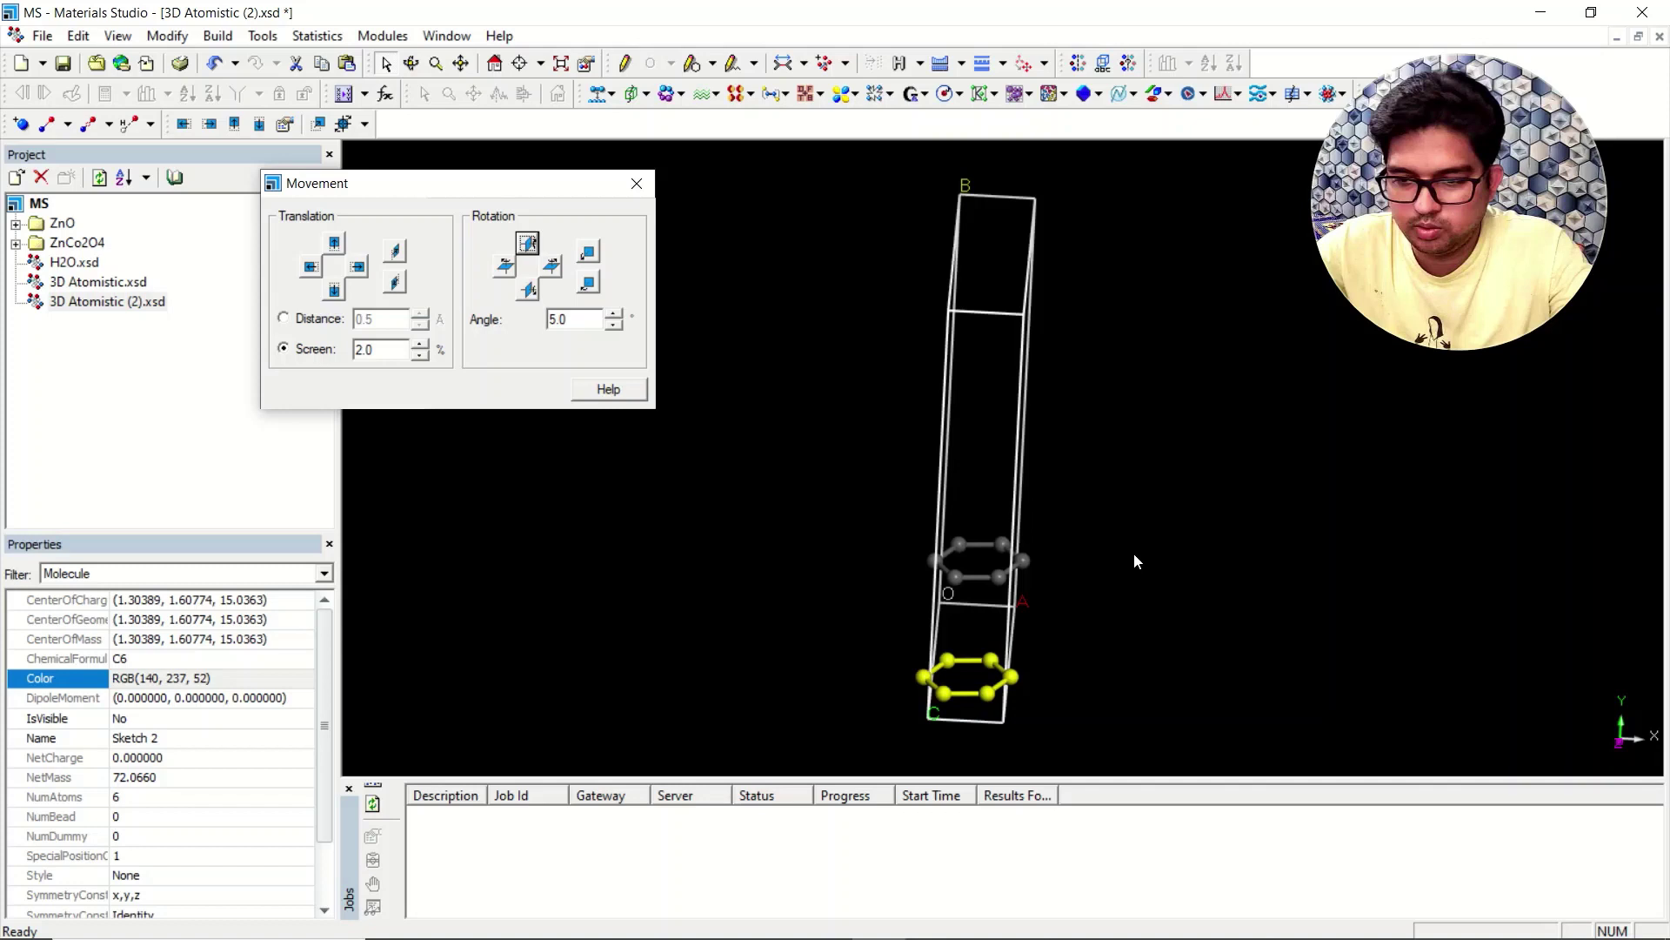
Reselect the bottom hexagonal ring, rotate it four steps and back one, and nudge it upward twice.
{"action": "left_click_drag", "start_coordinate": [1134, 554], "coordinate": [1077, 514]}
{"action": "right_click_drag", "start_coordinate": [1078, 514], "coordinate": [999, 456]}
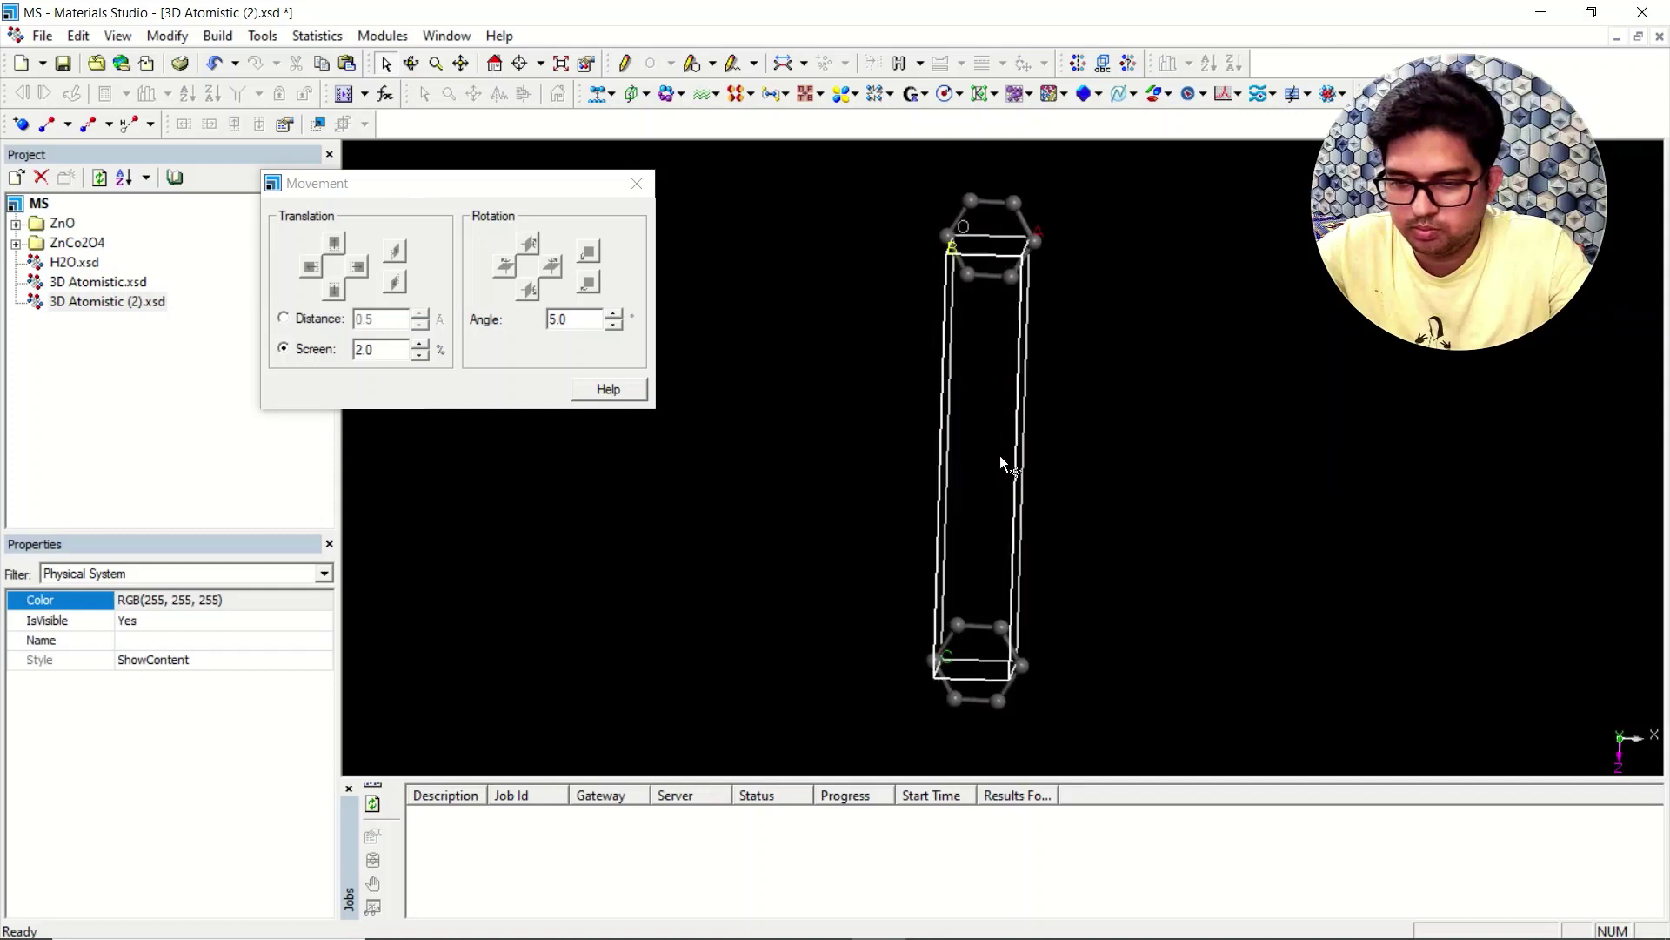
{"action": "left_click_drag", "start_coordinate": [904, 599], "coordinate": [1113, 767]}
{"action": "left_click", "coordinate": [588, 288]}
{"action": "left_click", "coordinate": [588, 289]}
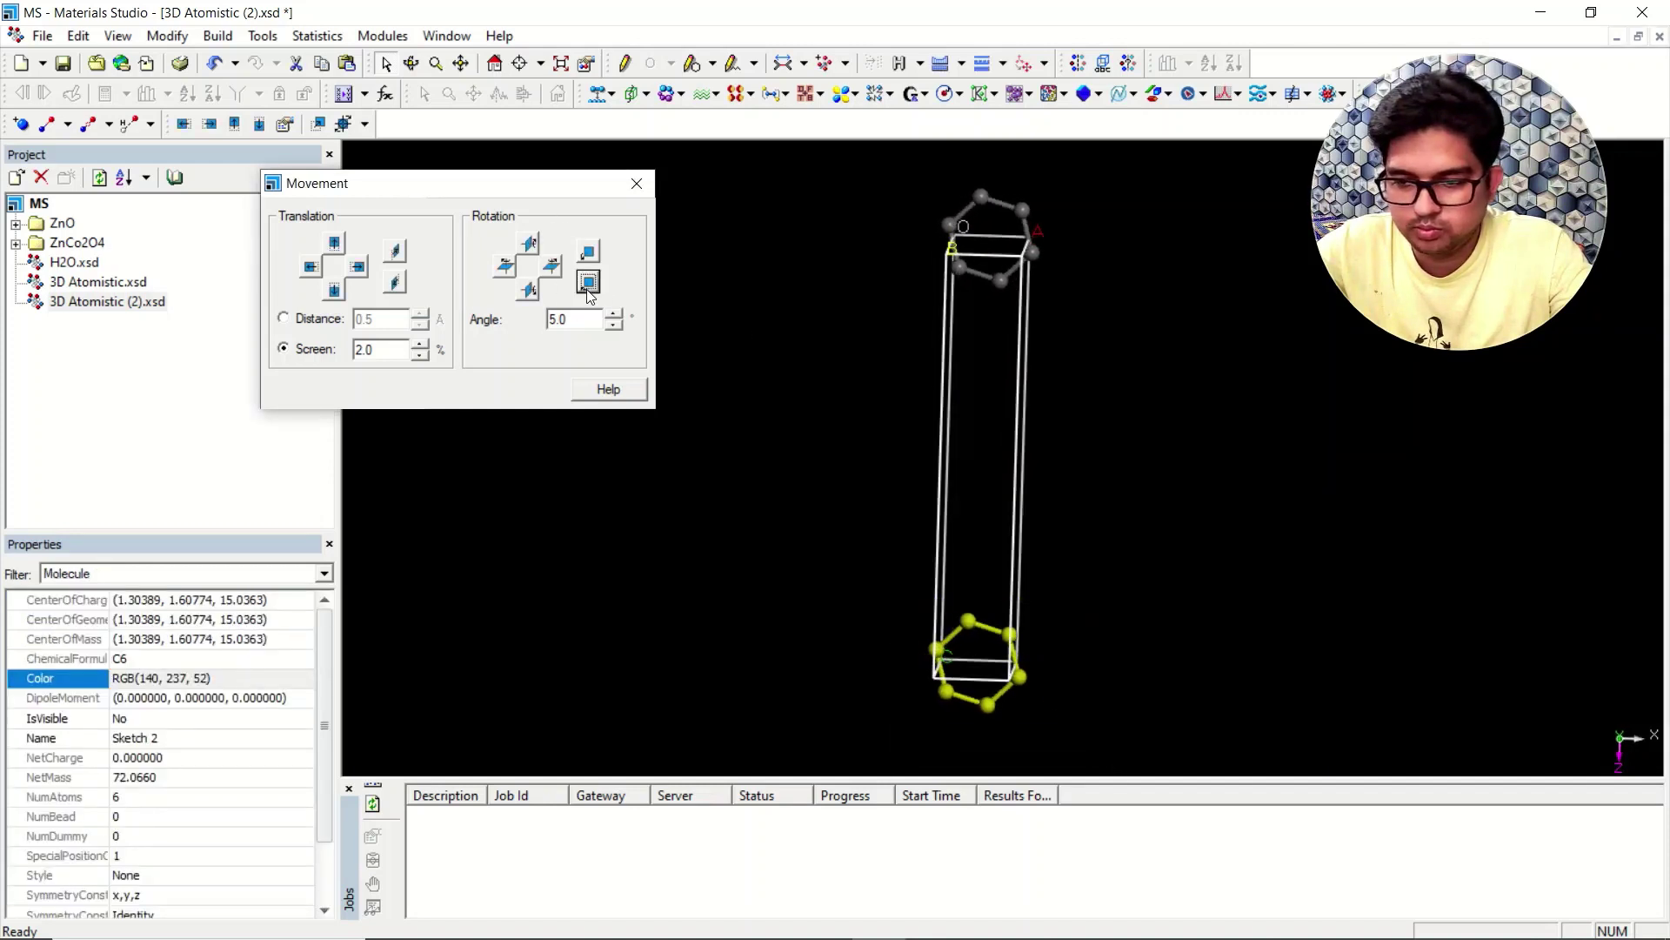
{"action": "left_click", "coordinate": [588, 288]}
{"action": "left_click", "coordinate": [588, 289]}
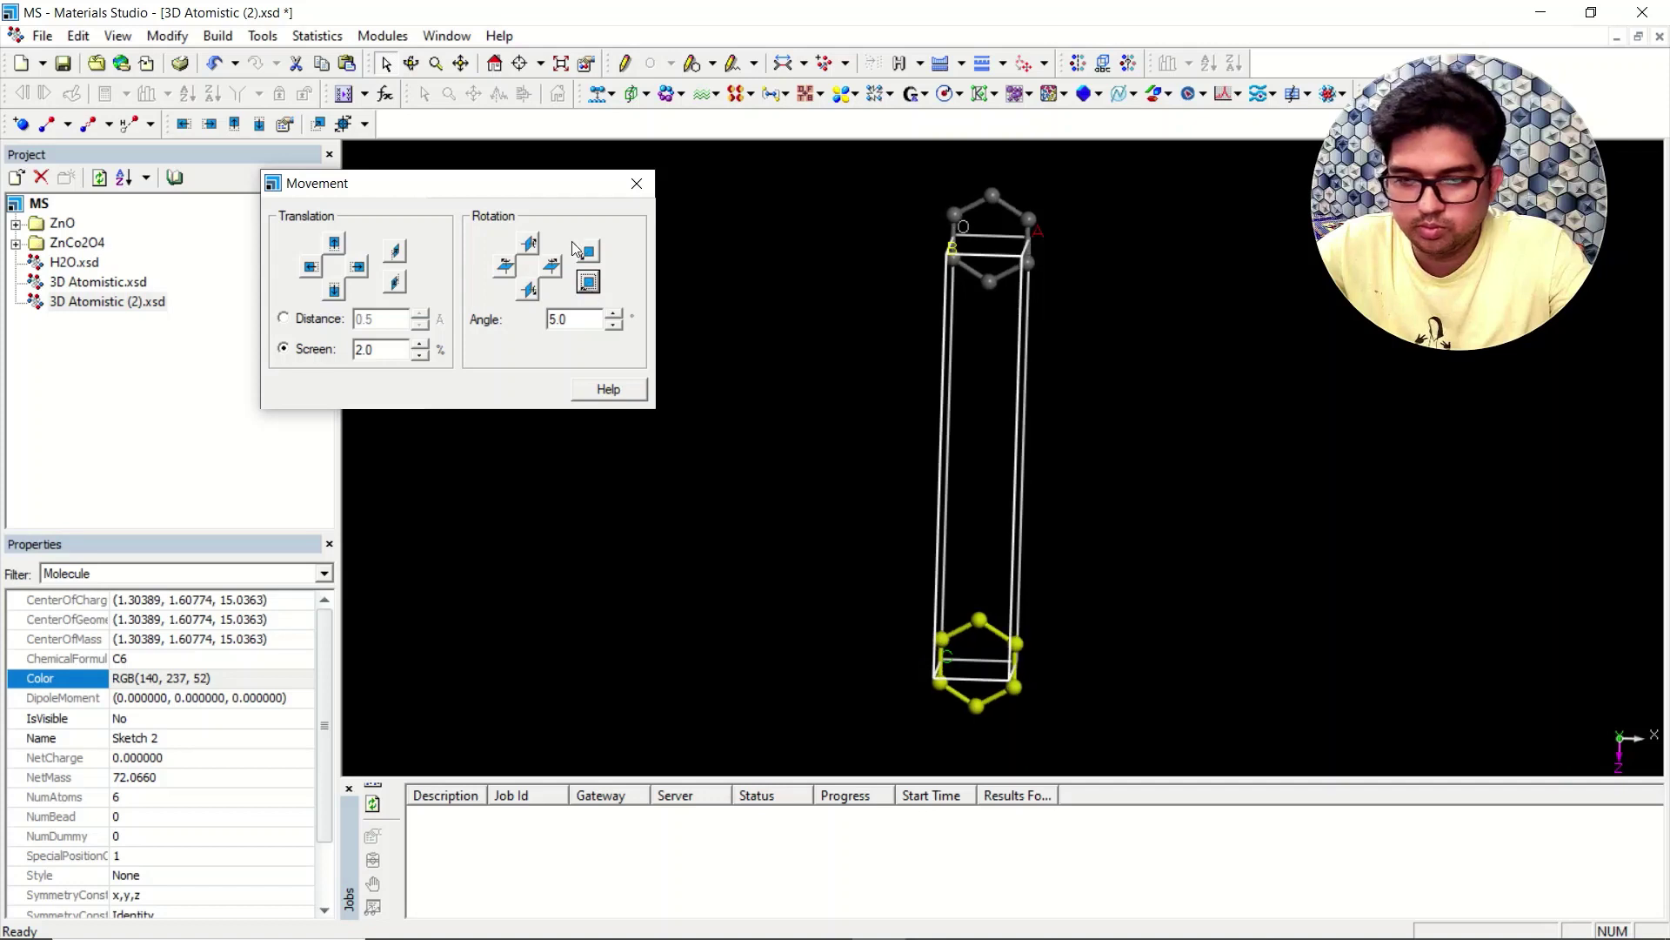
{"action": "left_click", "coordinate": [588, 254]}
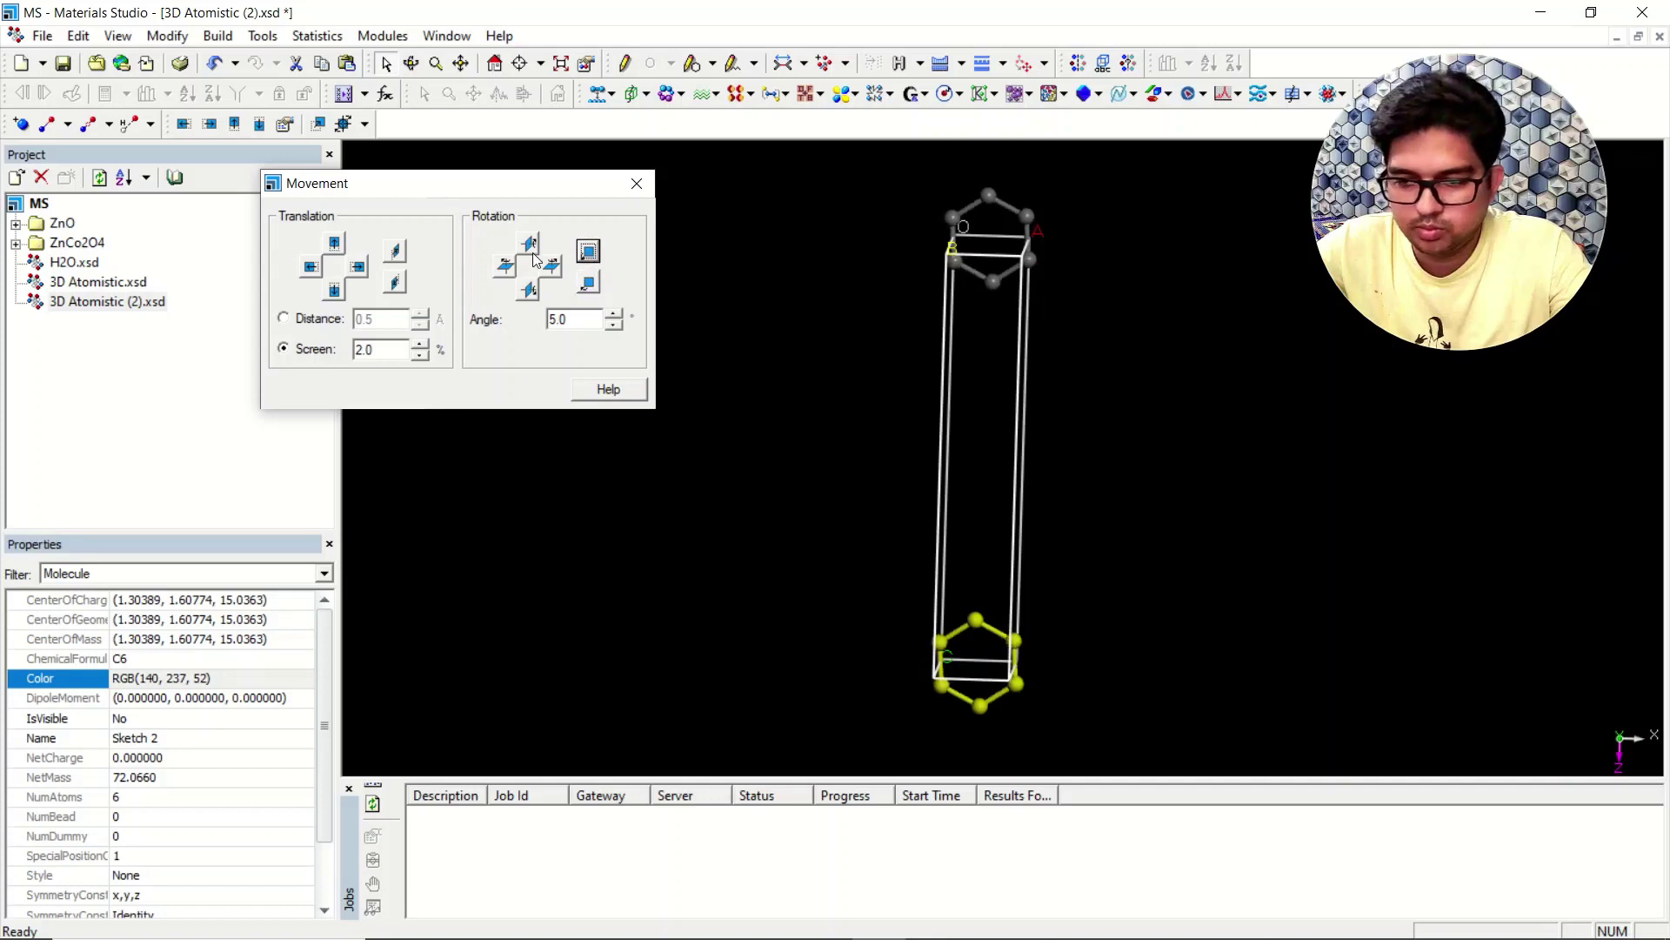
{"action": "left_click", "coordinate": [335, 243]}
{"action": "left_click", "coordinate": [335, 243]}
{"action": "left_click", "coordinate": [336, 244]}
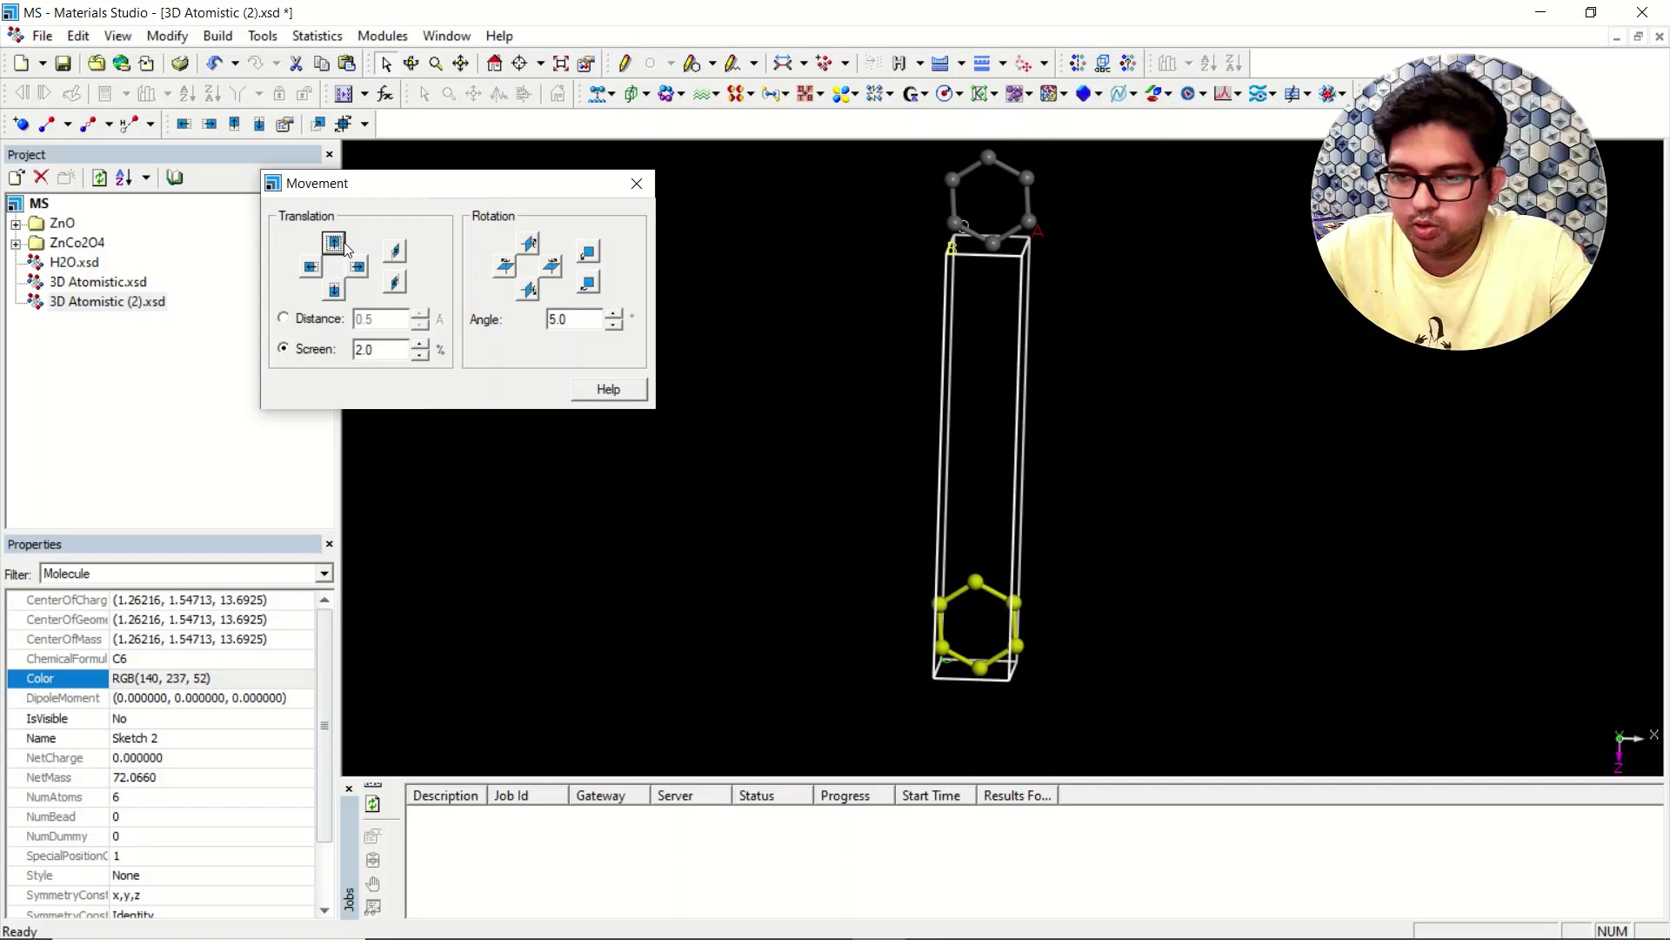
Viewing the ring edge-on, fine-tune its rotation and lower it to the cell base at (1.27042, 1.09859, 13.6928).
{"action": "right_click_drag", "start_coordinate": [918, 473], "coordinate": [996, 343]}
{"action": "left_click", "coordinate": [589, 283]}
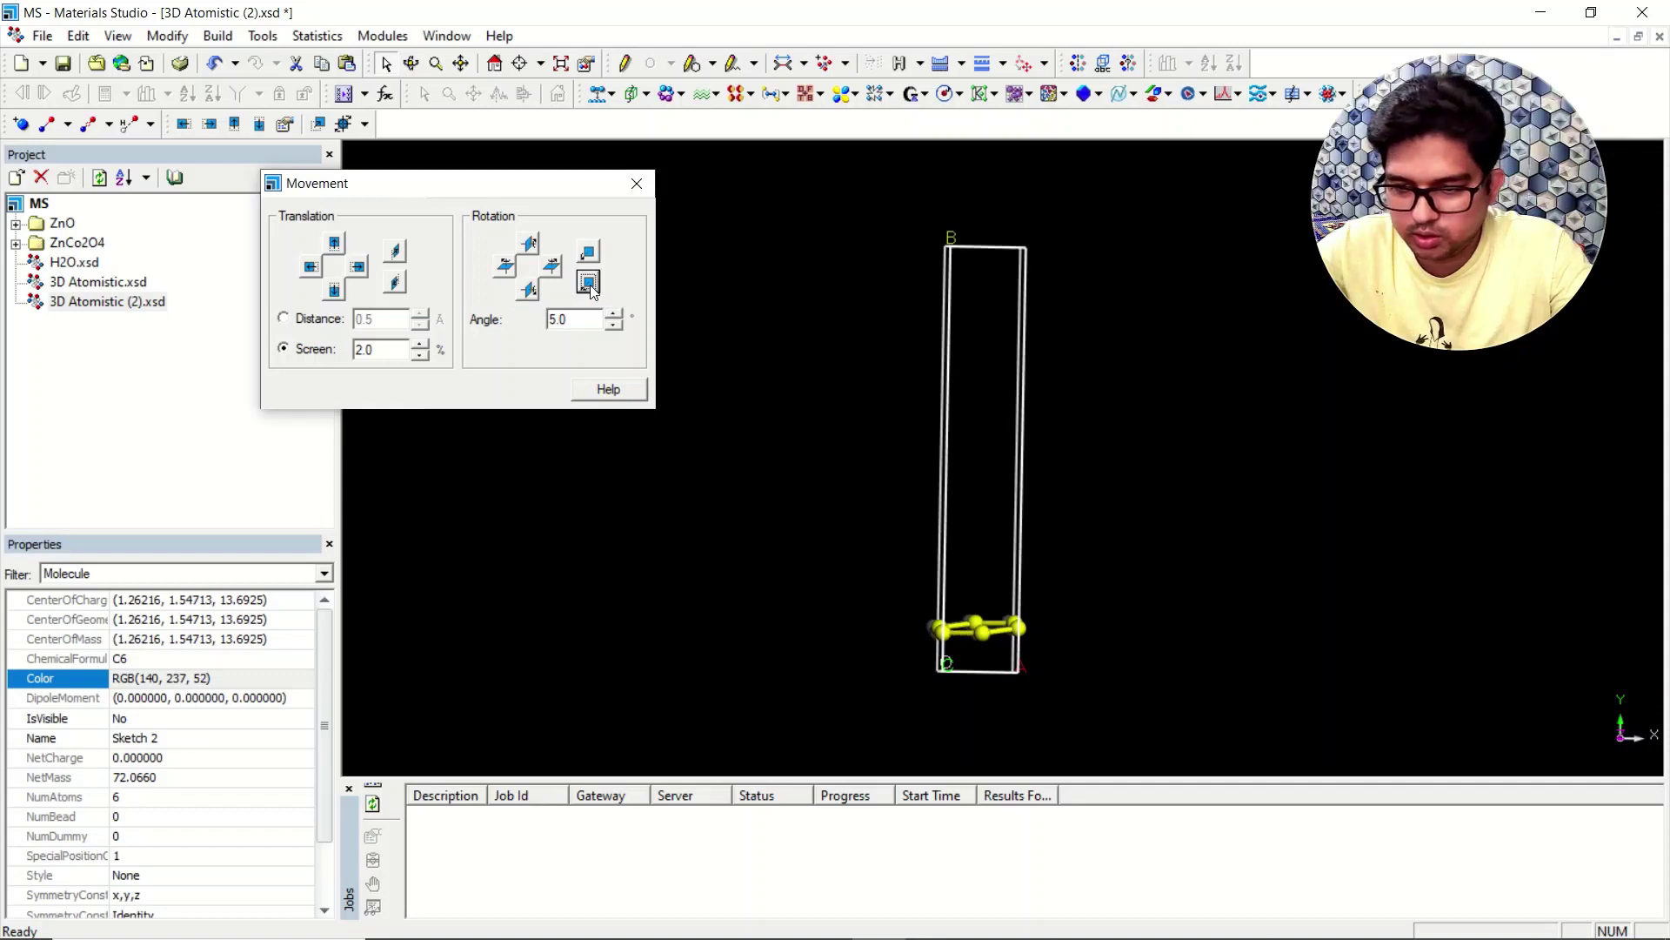
{"action": "left_click", "coordinate": [589, 283]}
{"action": "left_click", "coordinate": [588, 253]}
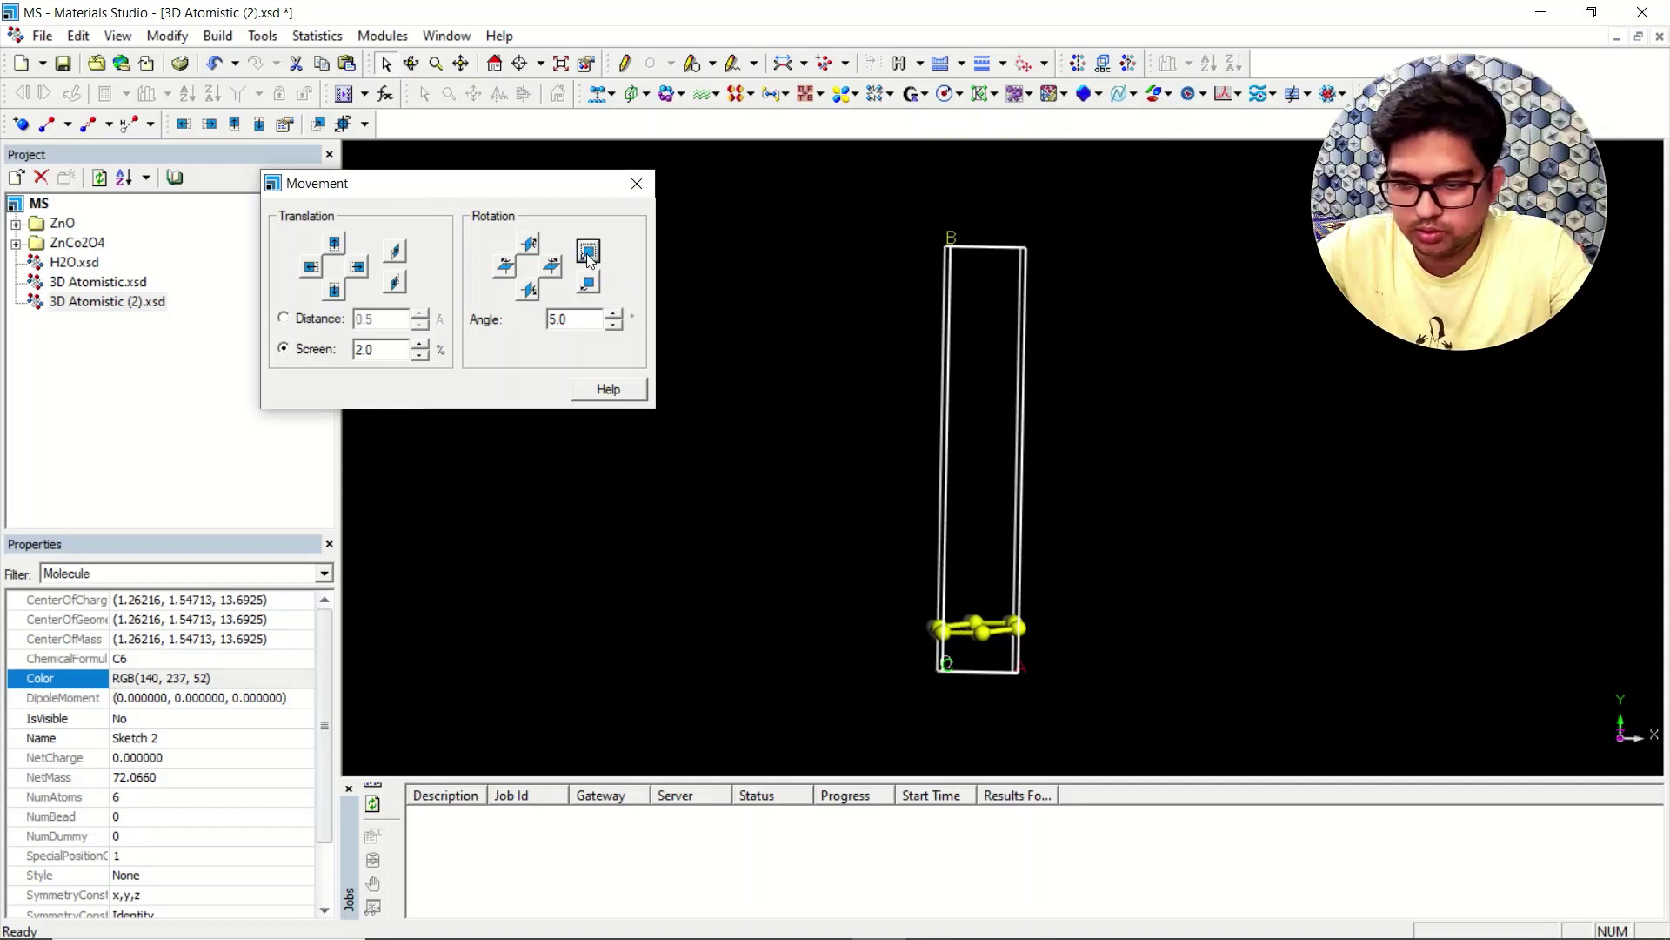
{"action": "left_click", "coordinate": [335, 289]}
{"action": "left_click", "coordinate": [335, 290]}
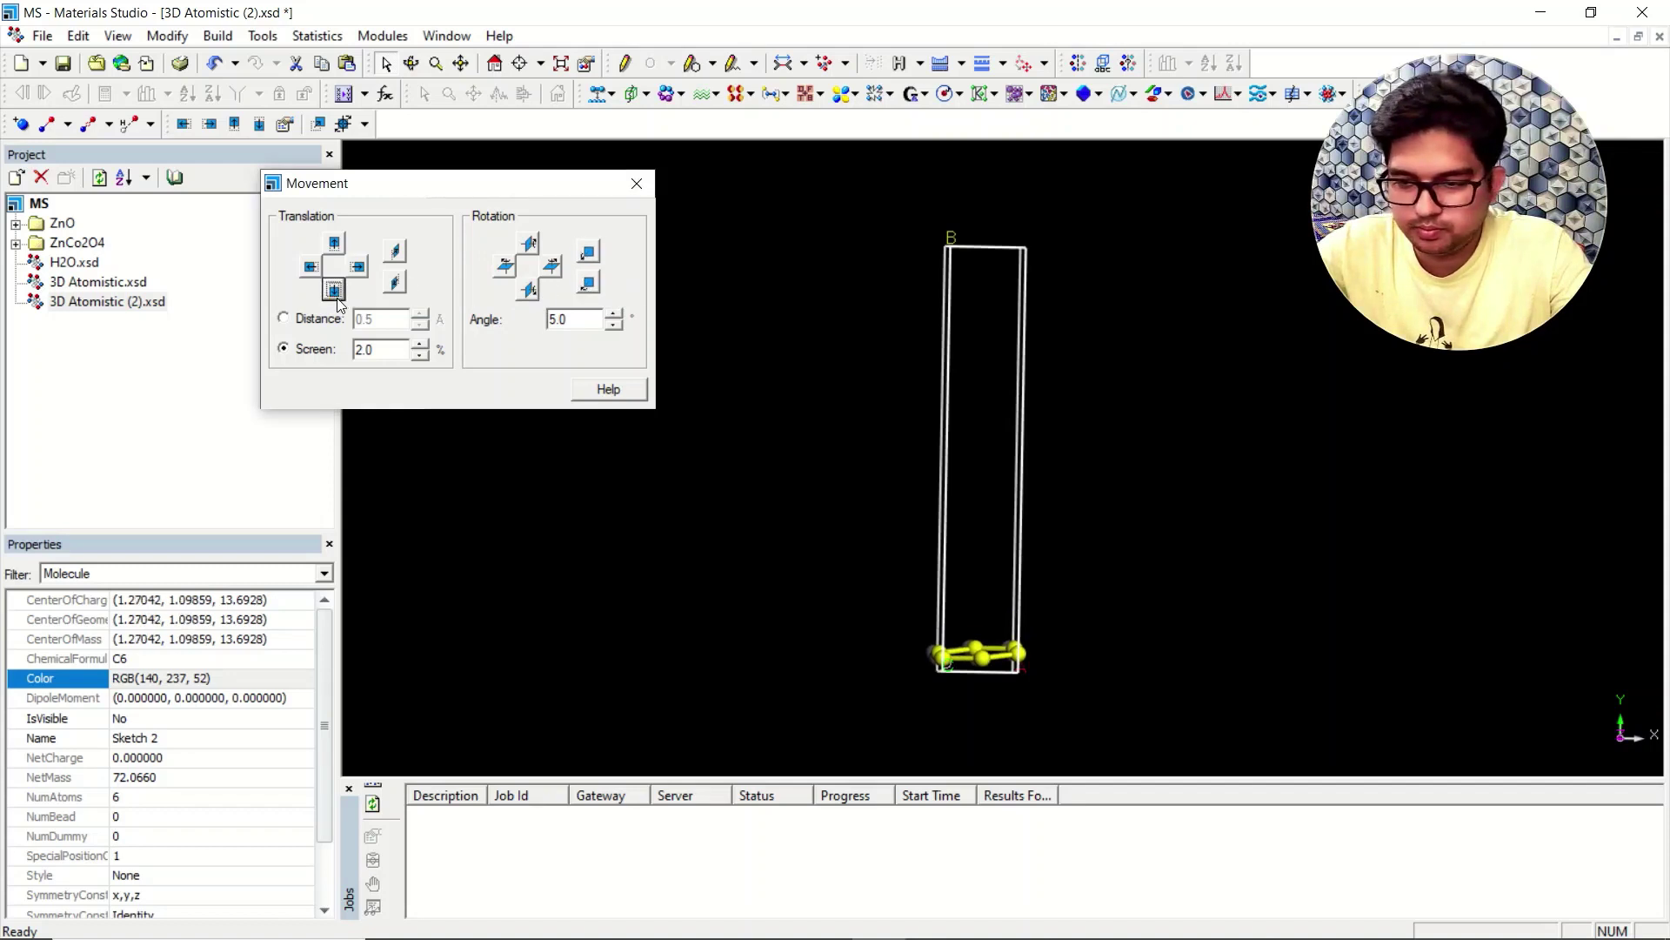
{"action": "left_click", "coordinate": [978, 430]}
{"action": "right_click_drag", "start_coordinate": [978, 430], "coordinate": [982, 587]}
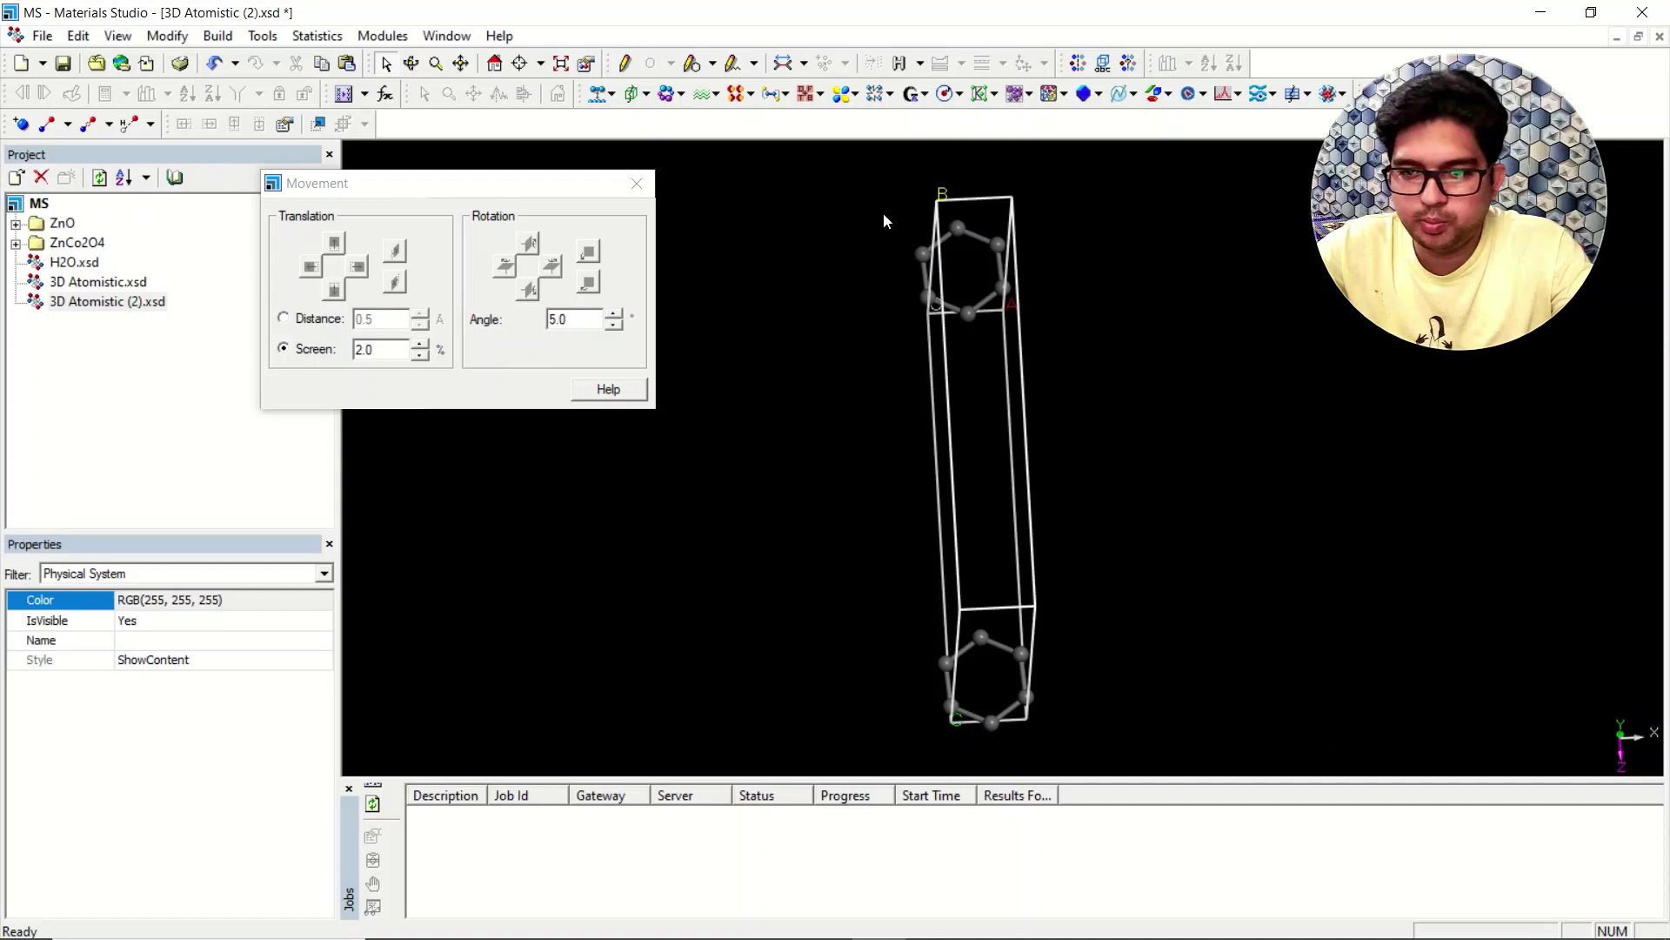
Close the Movement controls and bring up the Lattice page of Display Style.
{"action": "left_click", "coordinate": [637, 184]}
{"action": "right_click", "coordinate": [574, 328]}
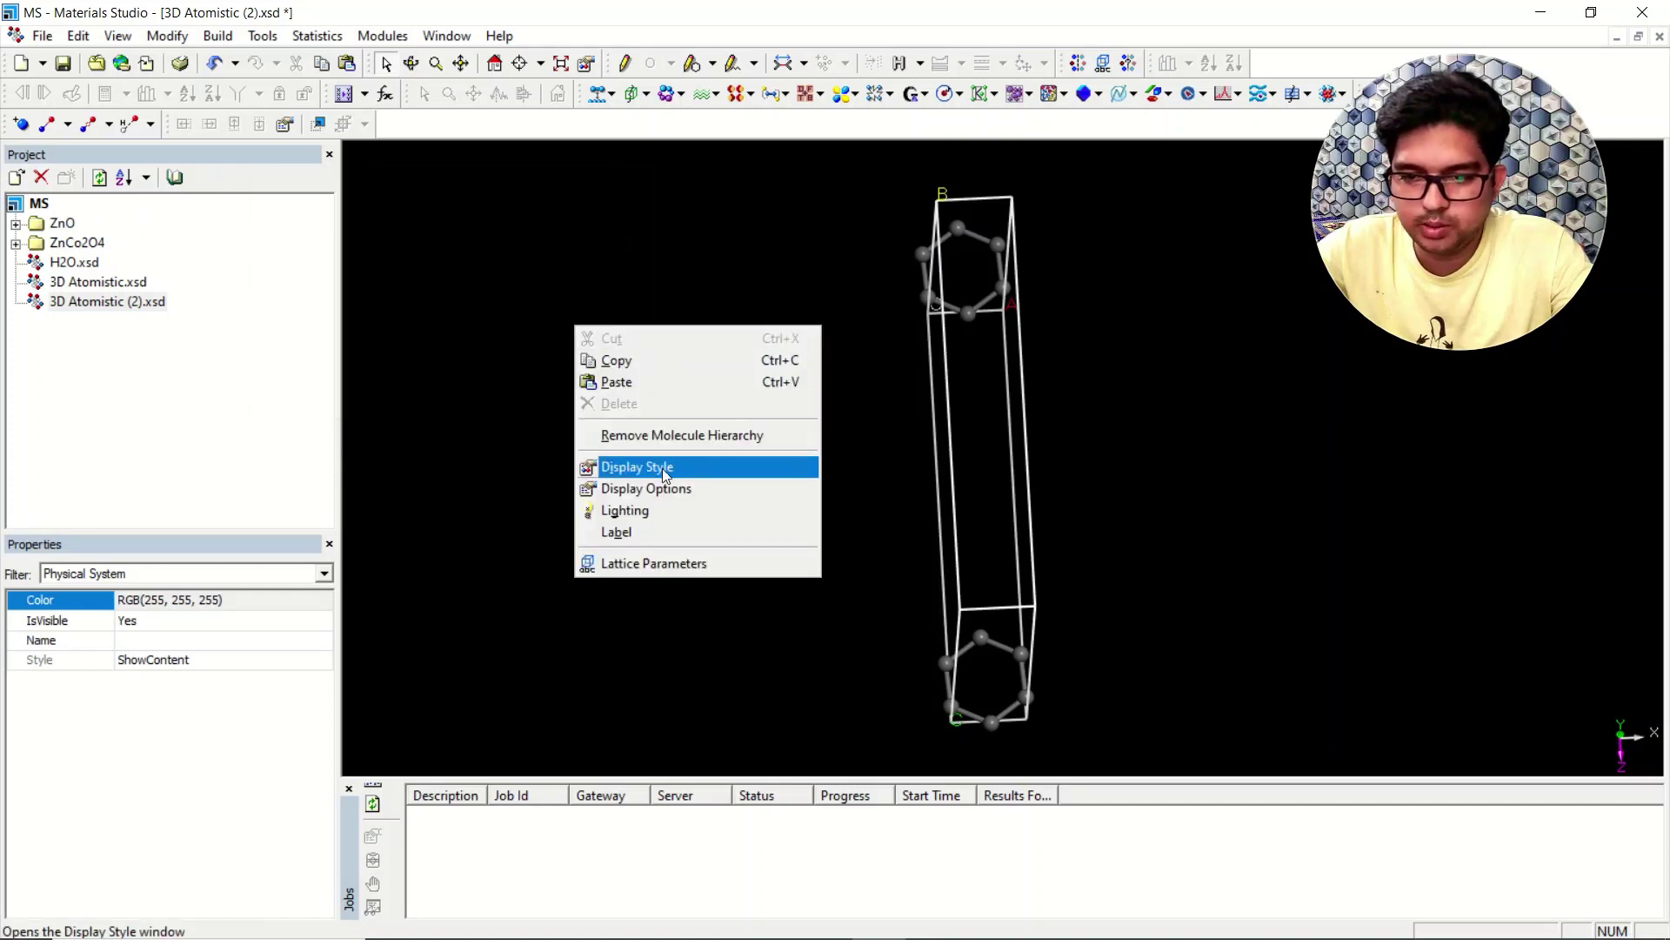
{"action": "left_click", "coordinate": [644, 466]}
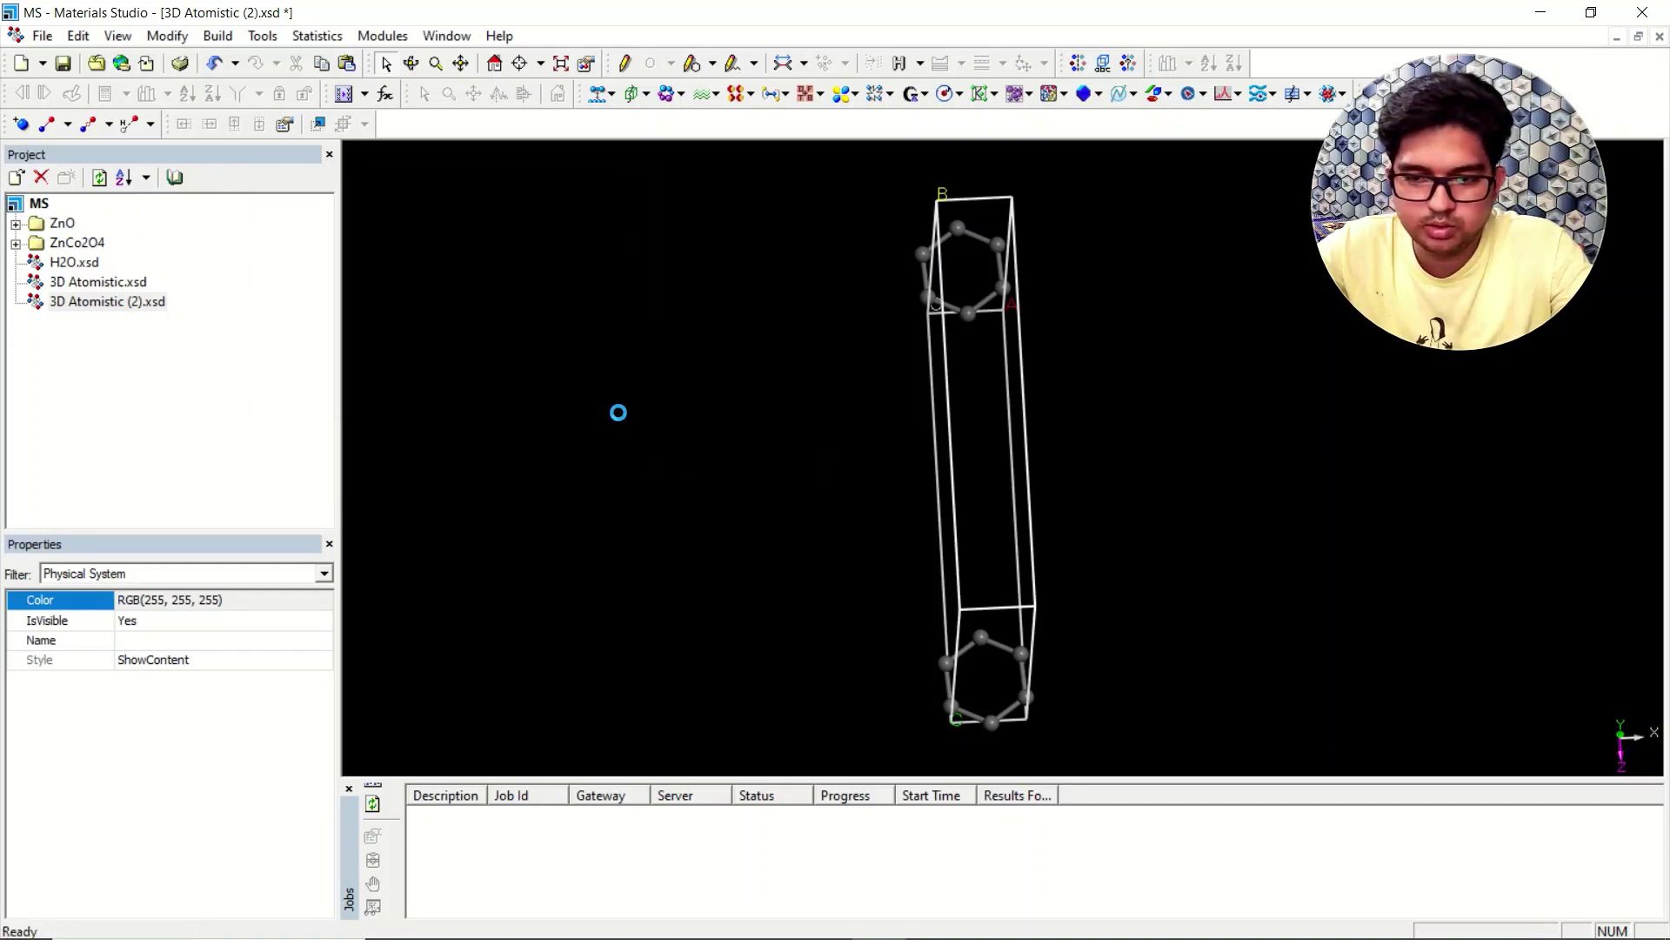
{"action": "left_click", "coordinate": [68, 267]}
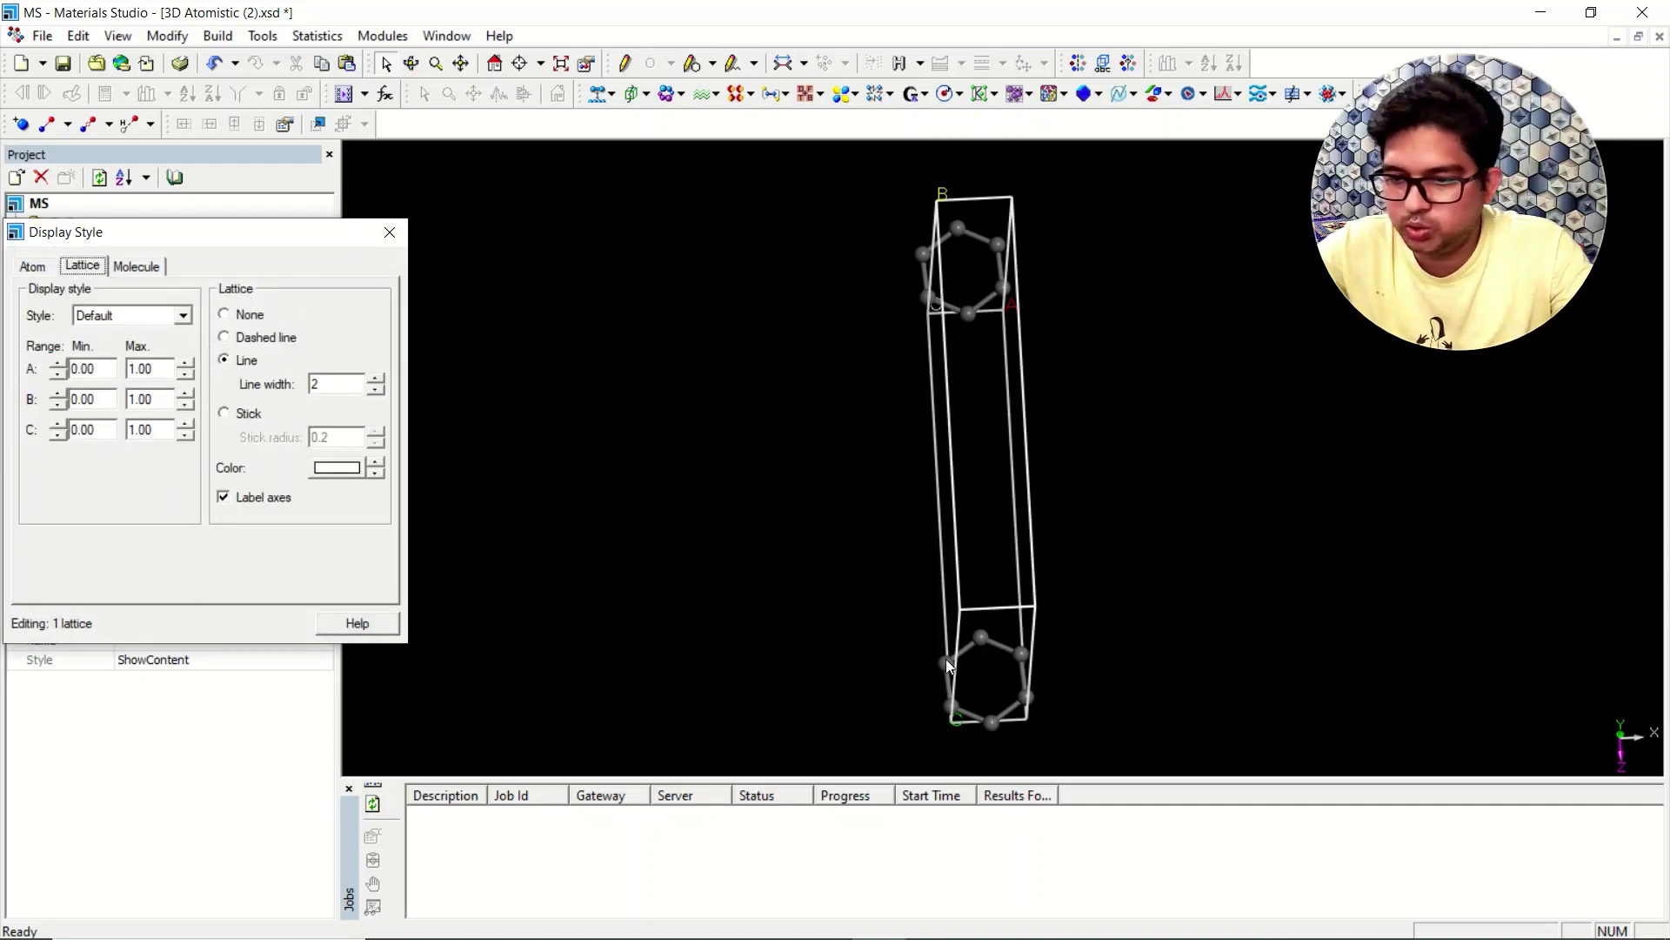
Delete the duplicate boundary carbons with their symmetry images, then set A Max to 2.00.
{"action": "left_click", "coordinate": [1035, 645]}
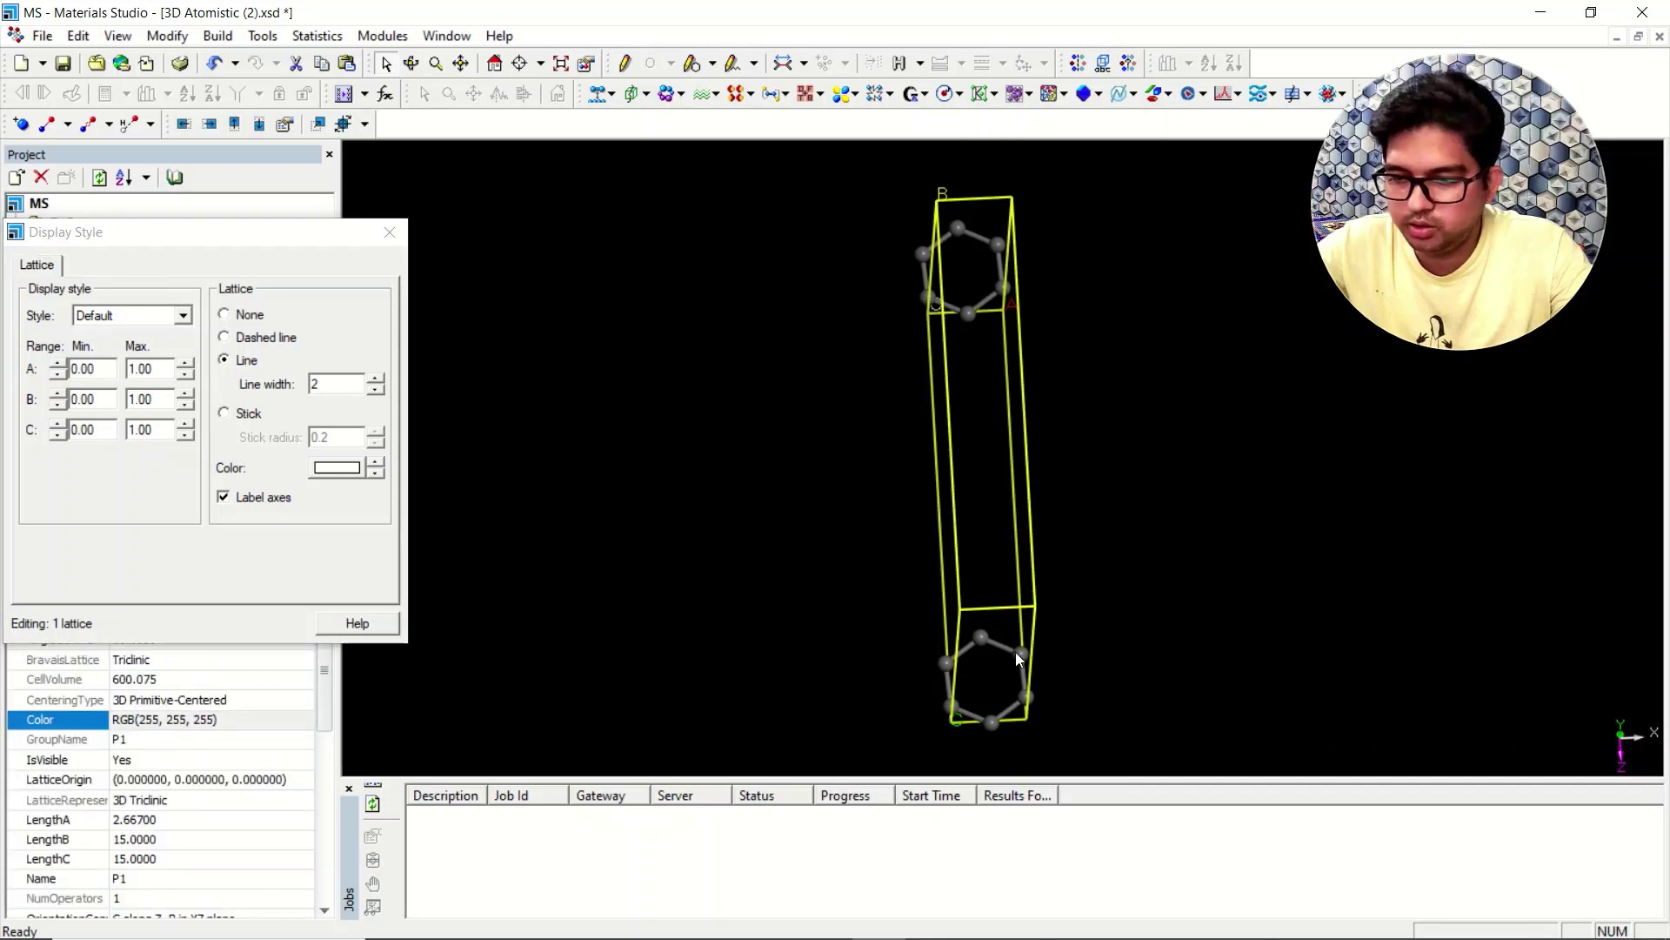
{"action": "left_click", "coordinate": [1019, 653]}
{"action": "right_click", "coordinate": [1179, 606]}
{"action": "left_click", "coordinate": [1236, 748]}
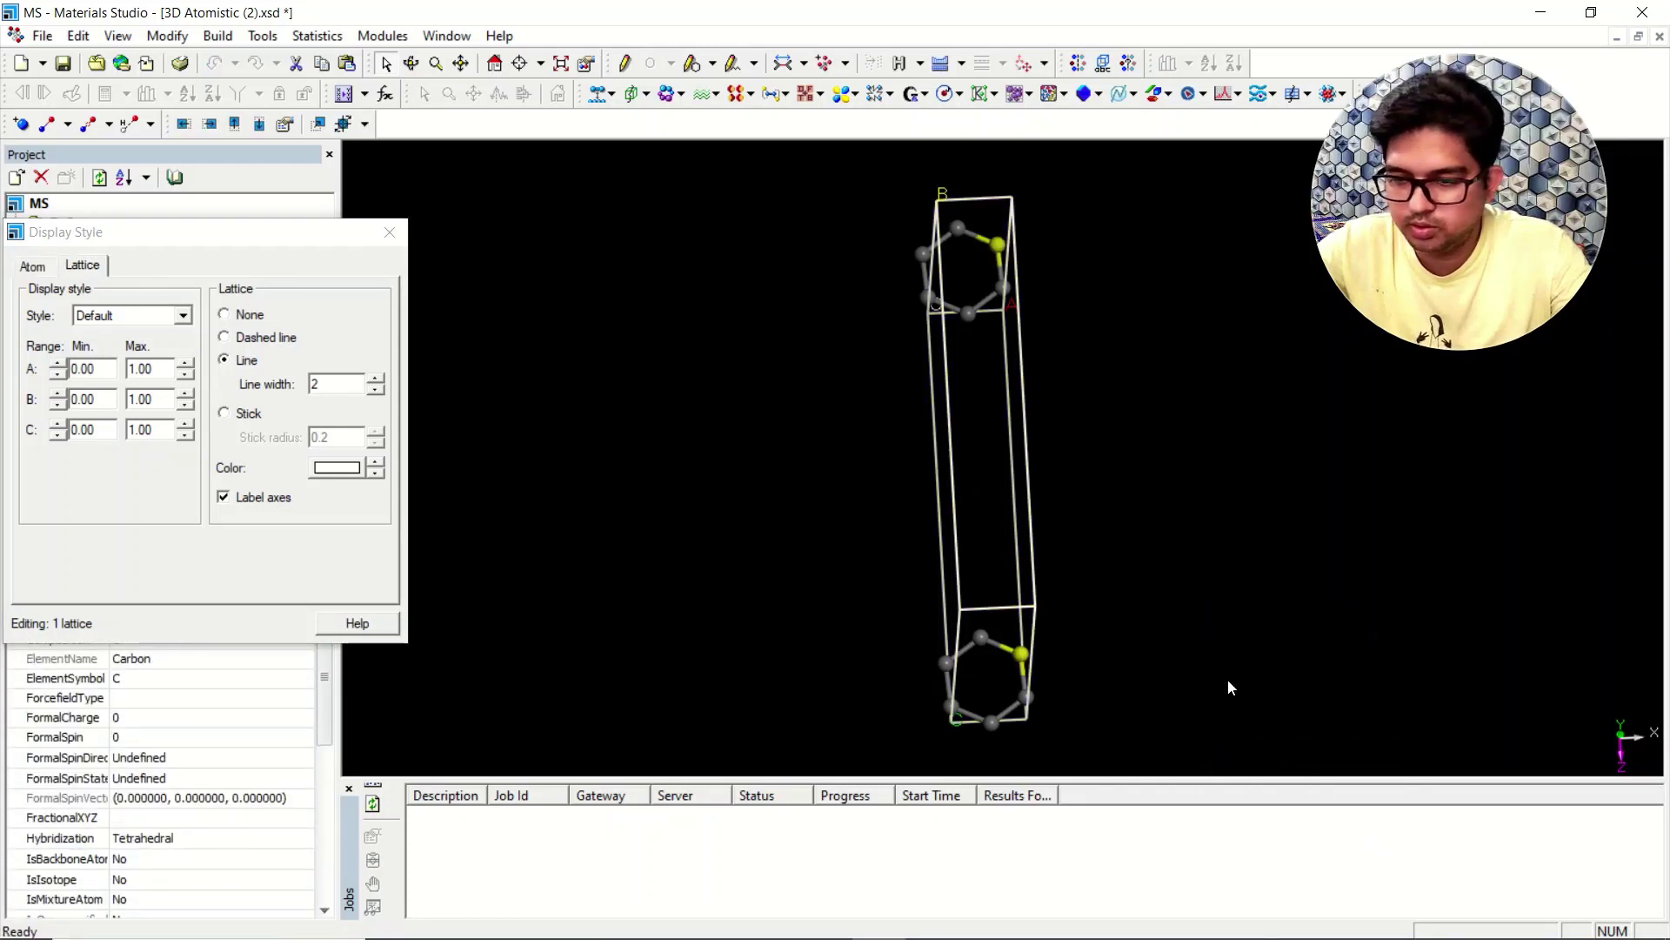
{"action": "key", "text": "Delete"}
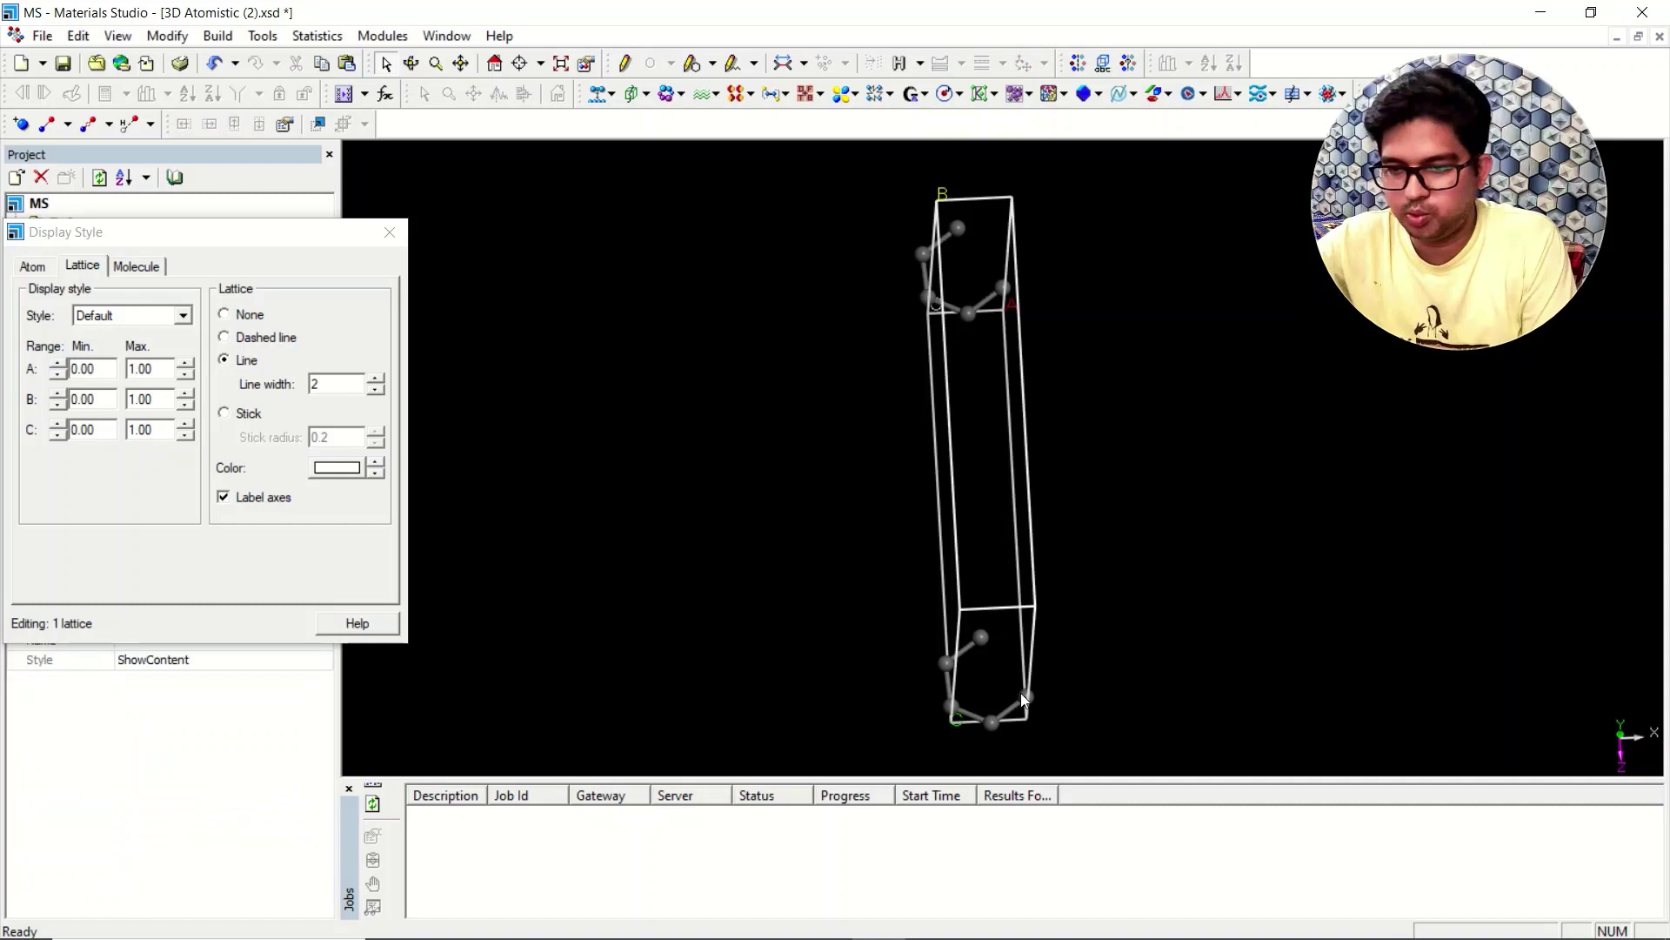
{"action": "left_click", "coordinate": [1049, 693]}
{"action": "key", "text": "Delete"}
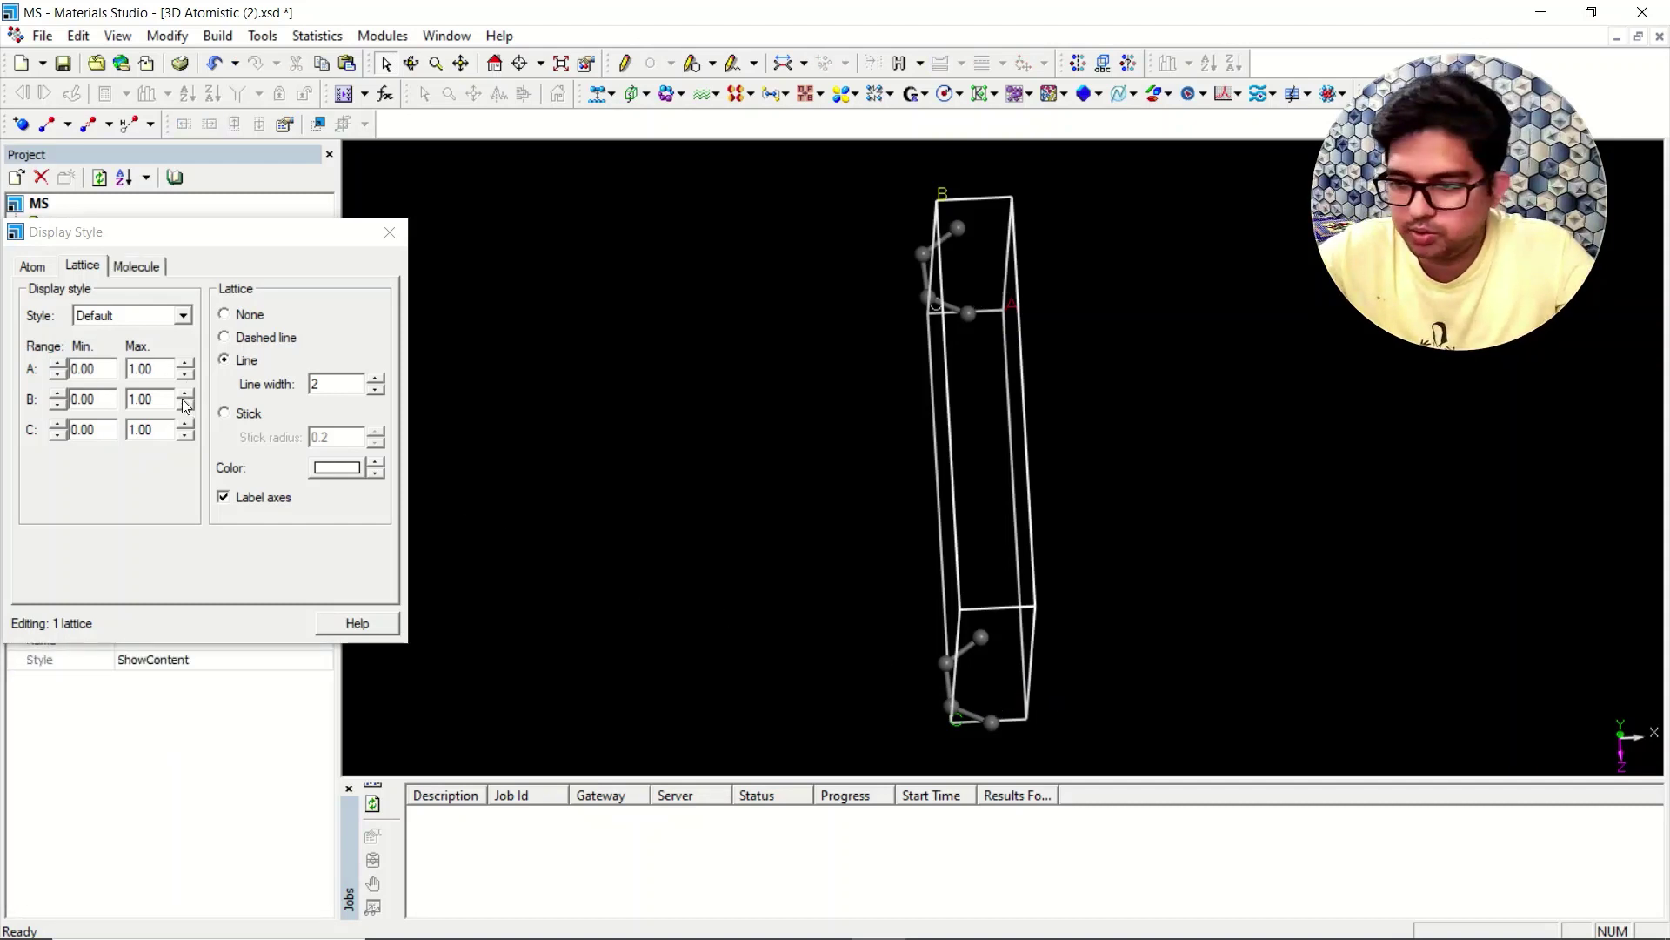
{"action": "left_click", "coordinate": [186, 364]}
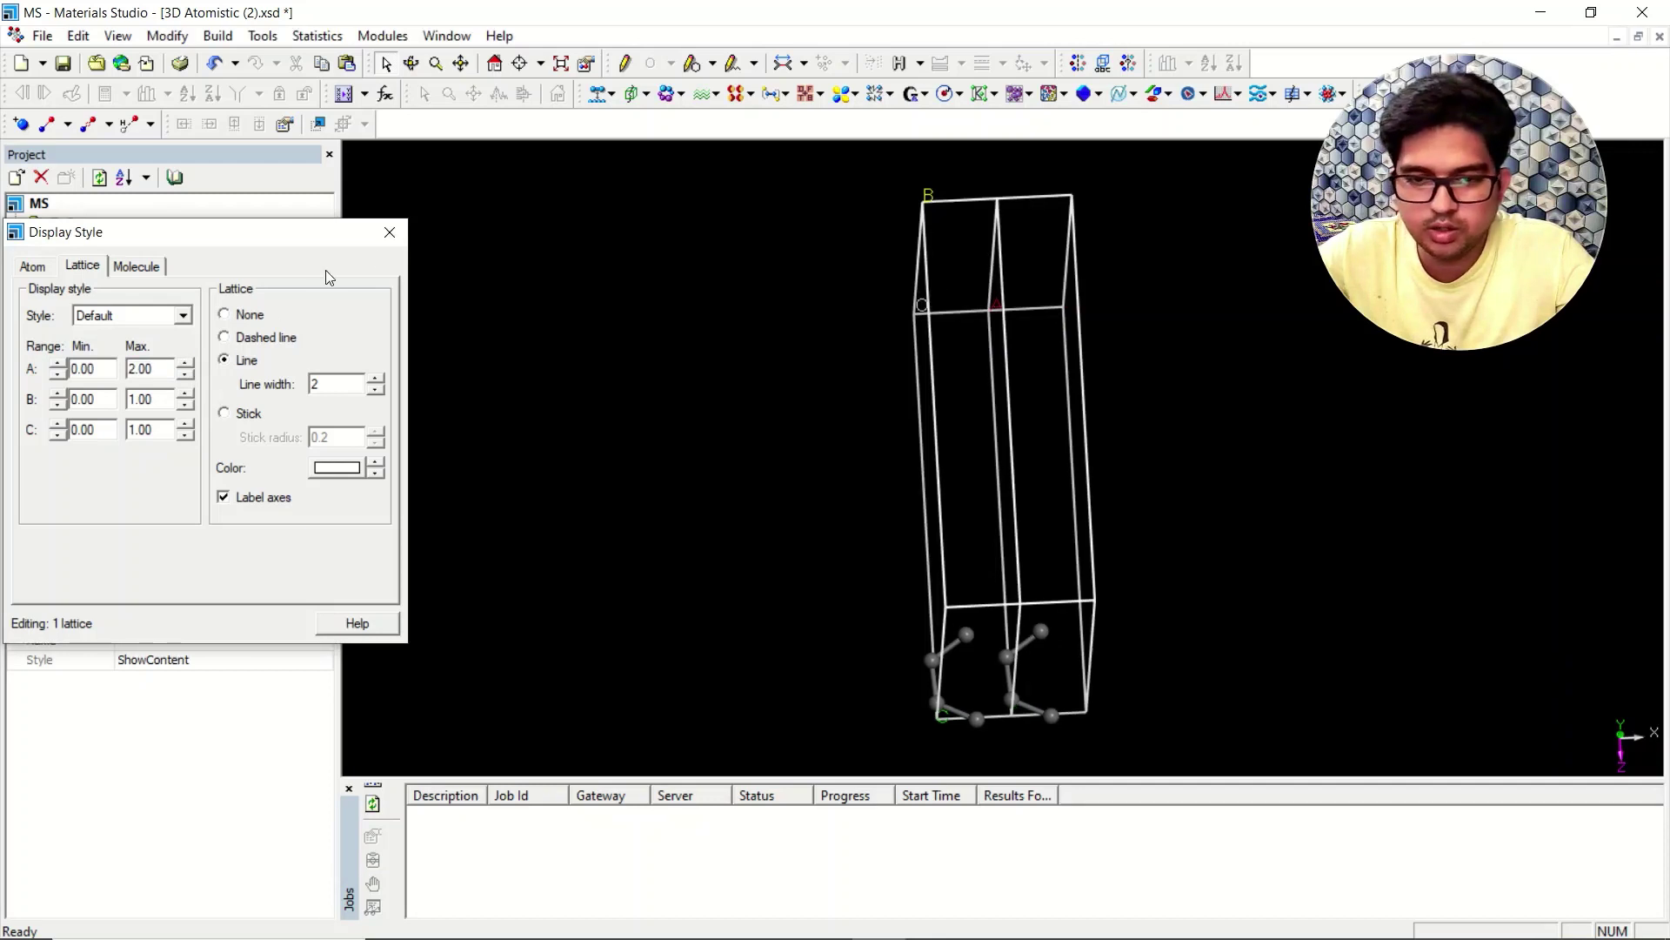
{"action": "left_click", "coordinate": [395, 246]}
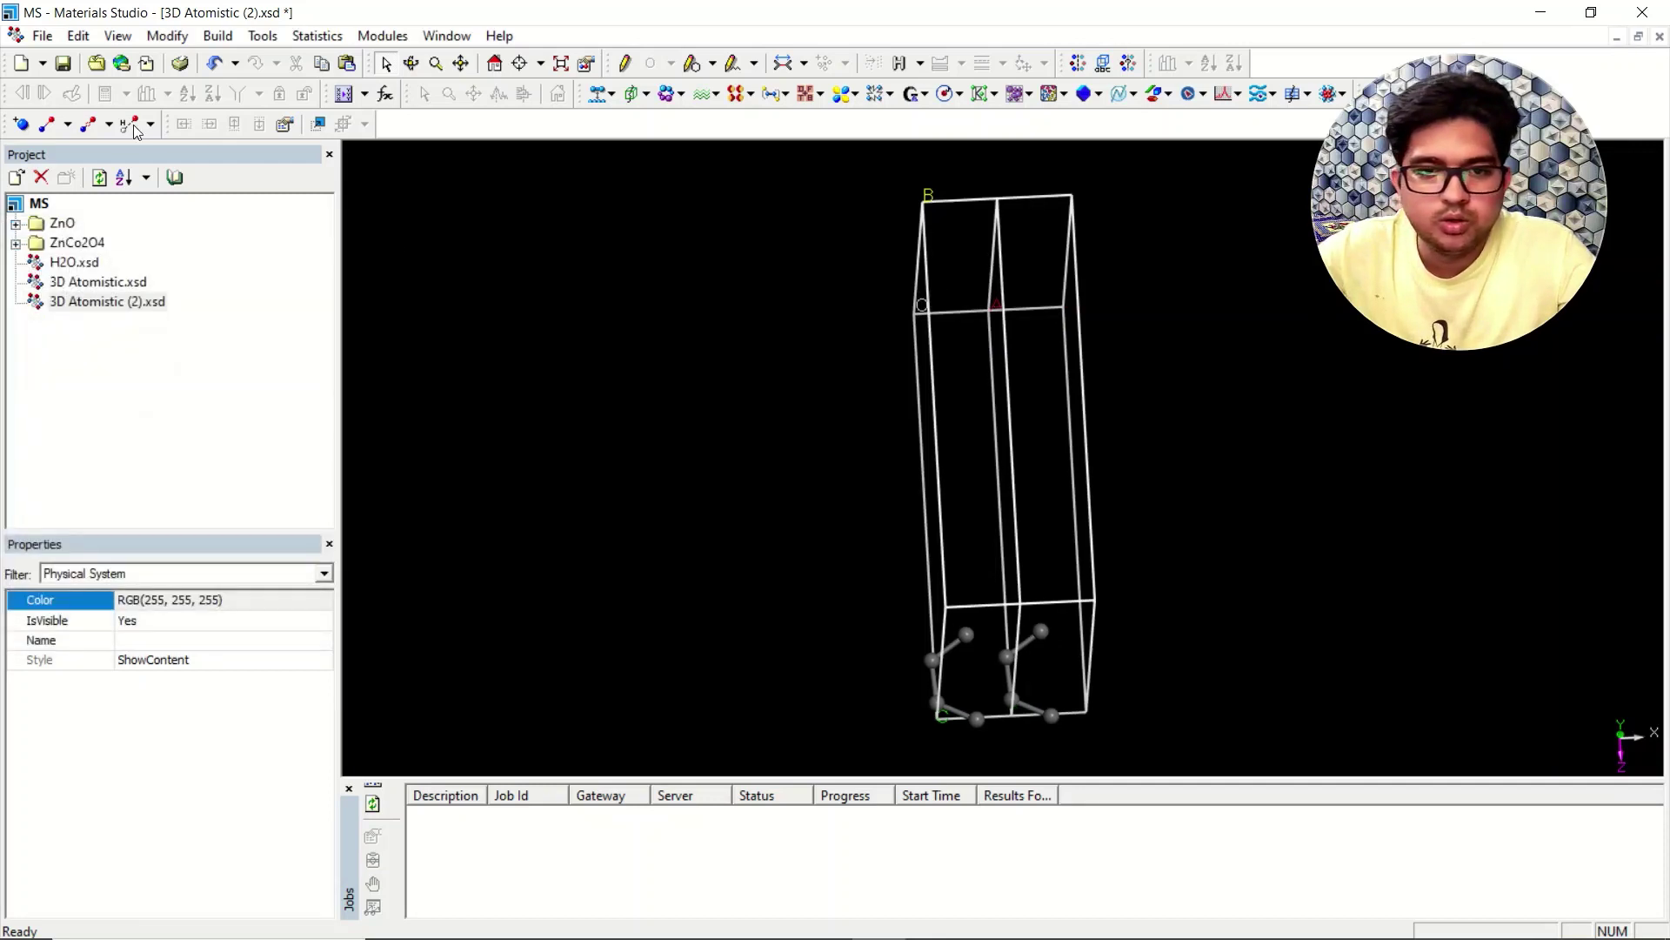
Turn on Monitor Bonding, then find and impose the PMMM symmetry on the ring chain.
{"action": "left_click", "coordinate": [69, 125]}
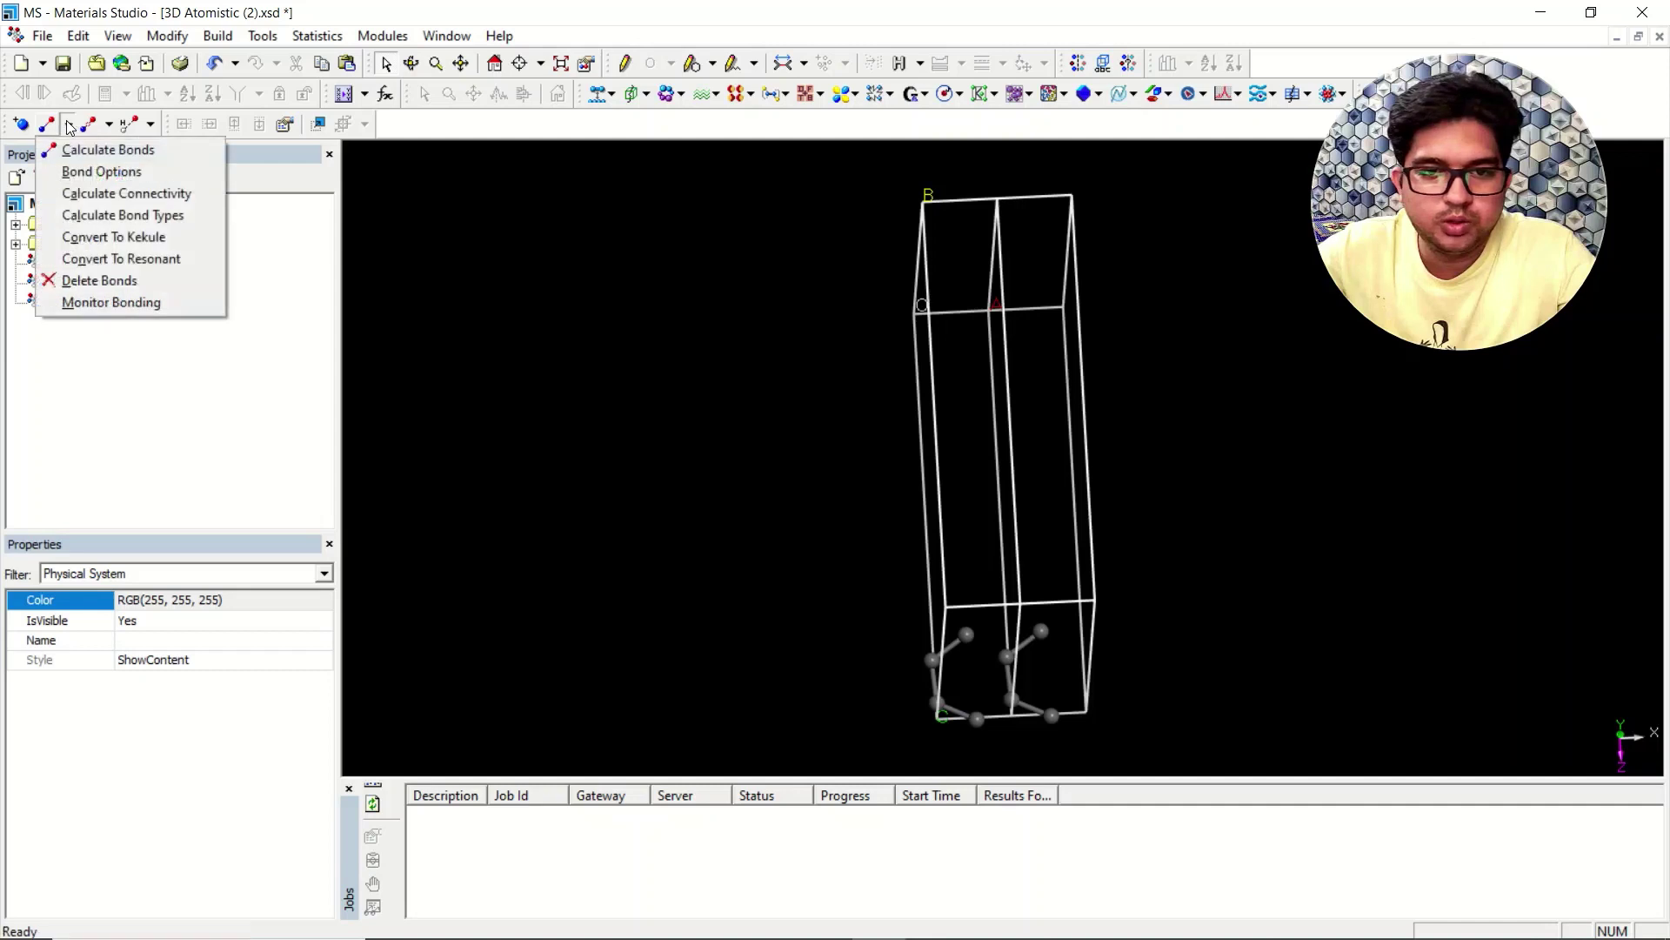
{"action": "left_click", "coordinate": [132, 303]}
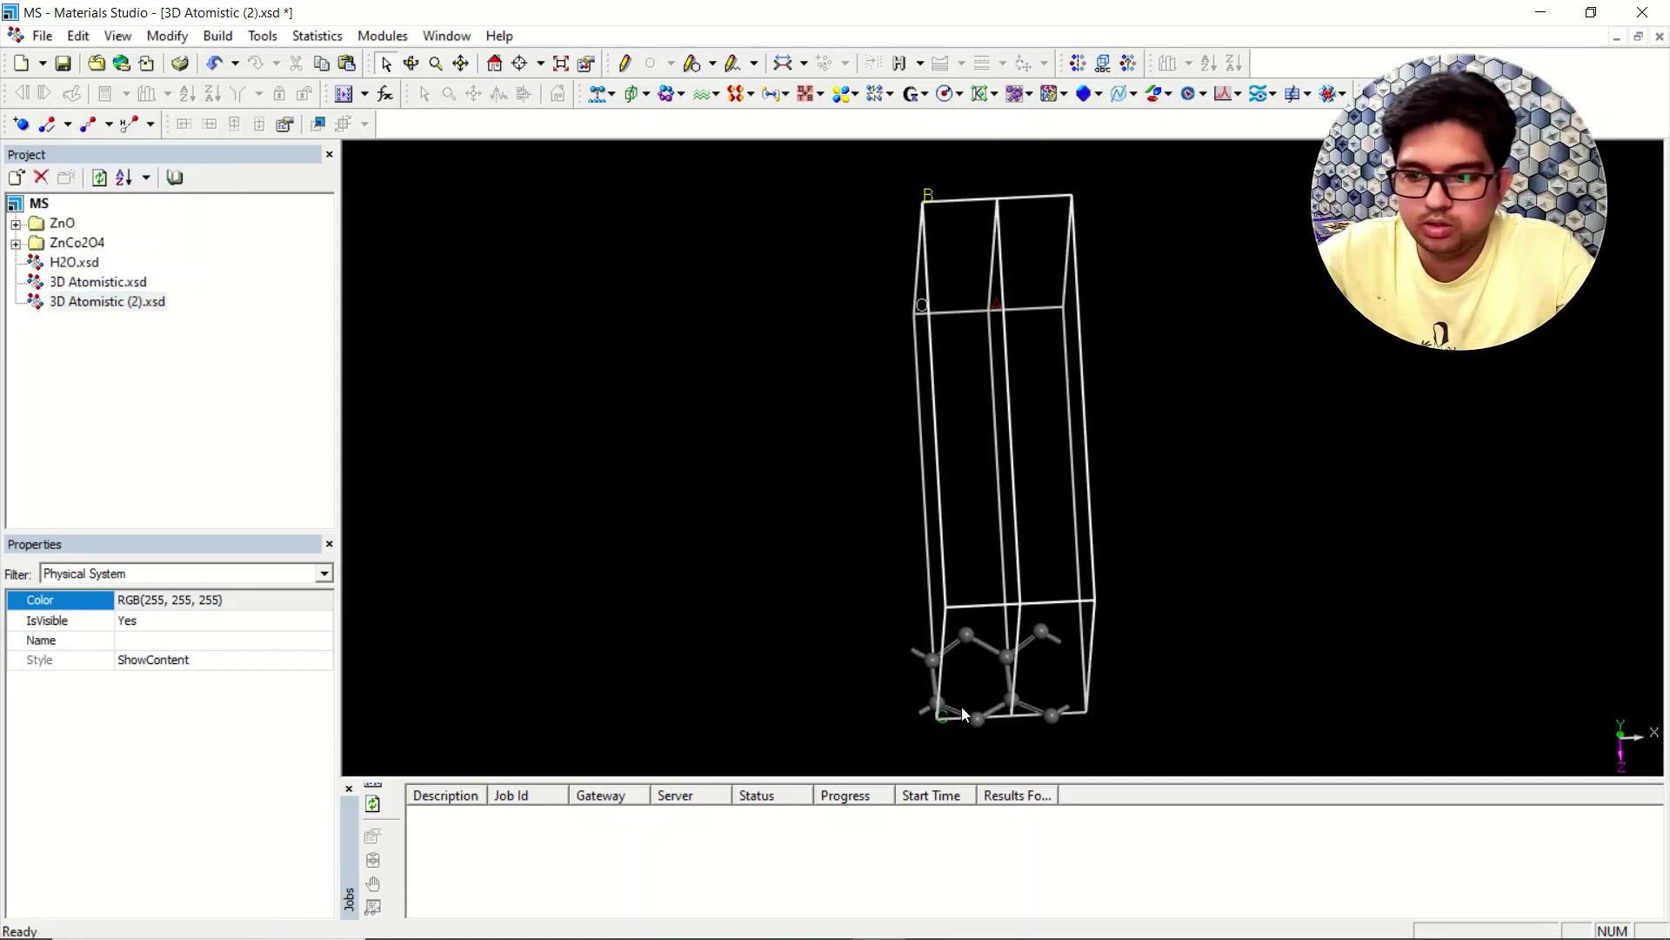
{"action": "left_click", "coordinate": [1130, 64]}
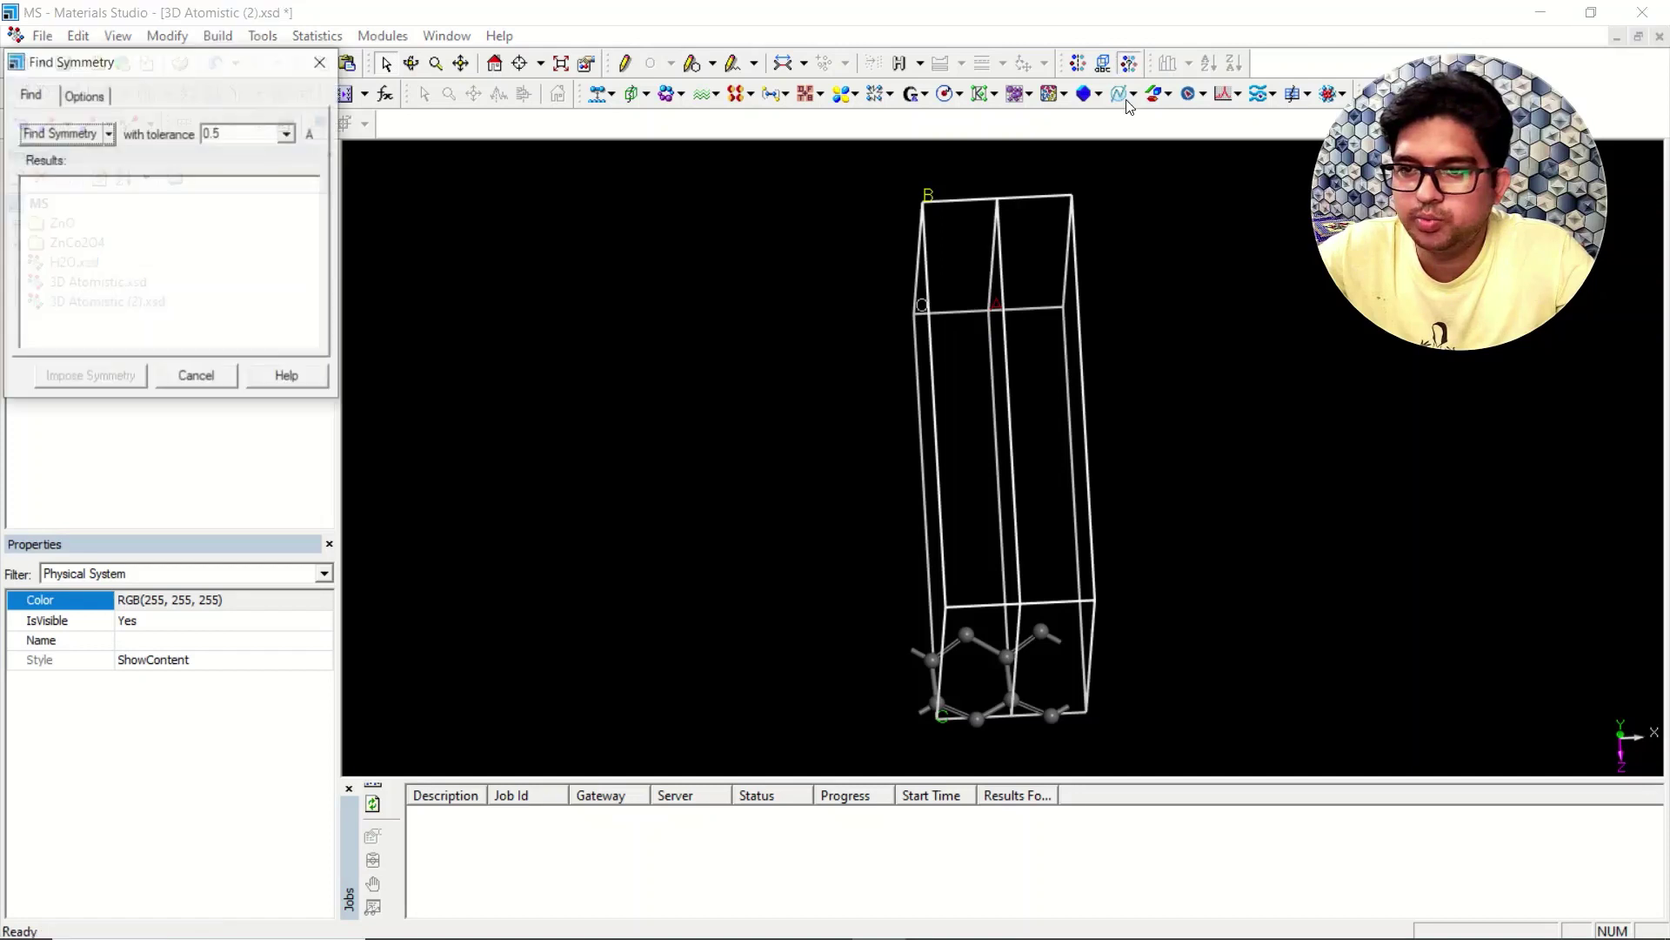
{"action": "left_click", "coordinate": [62, 130]}
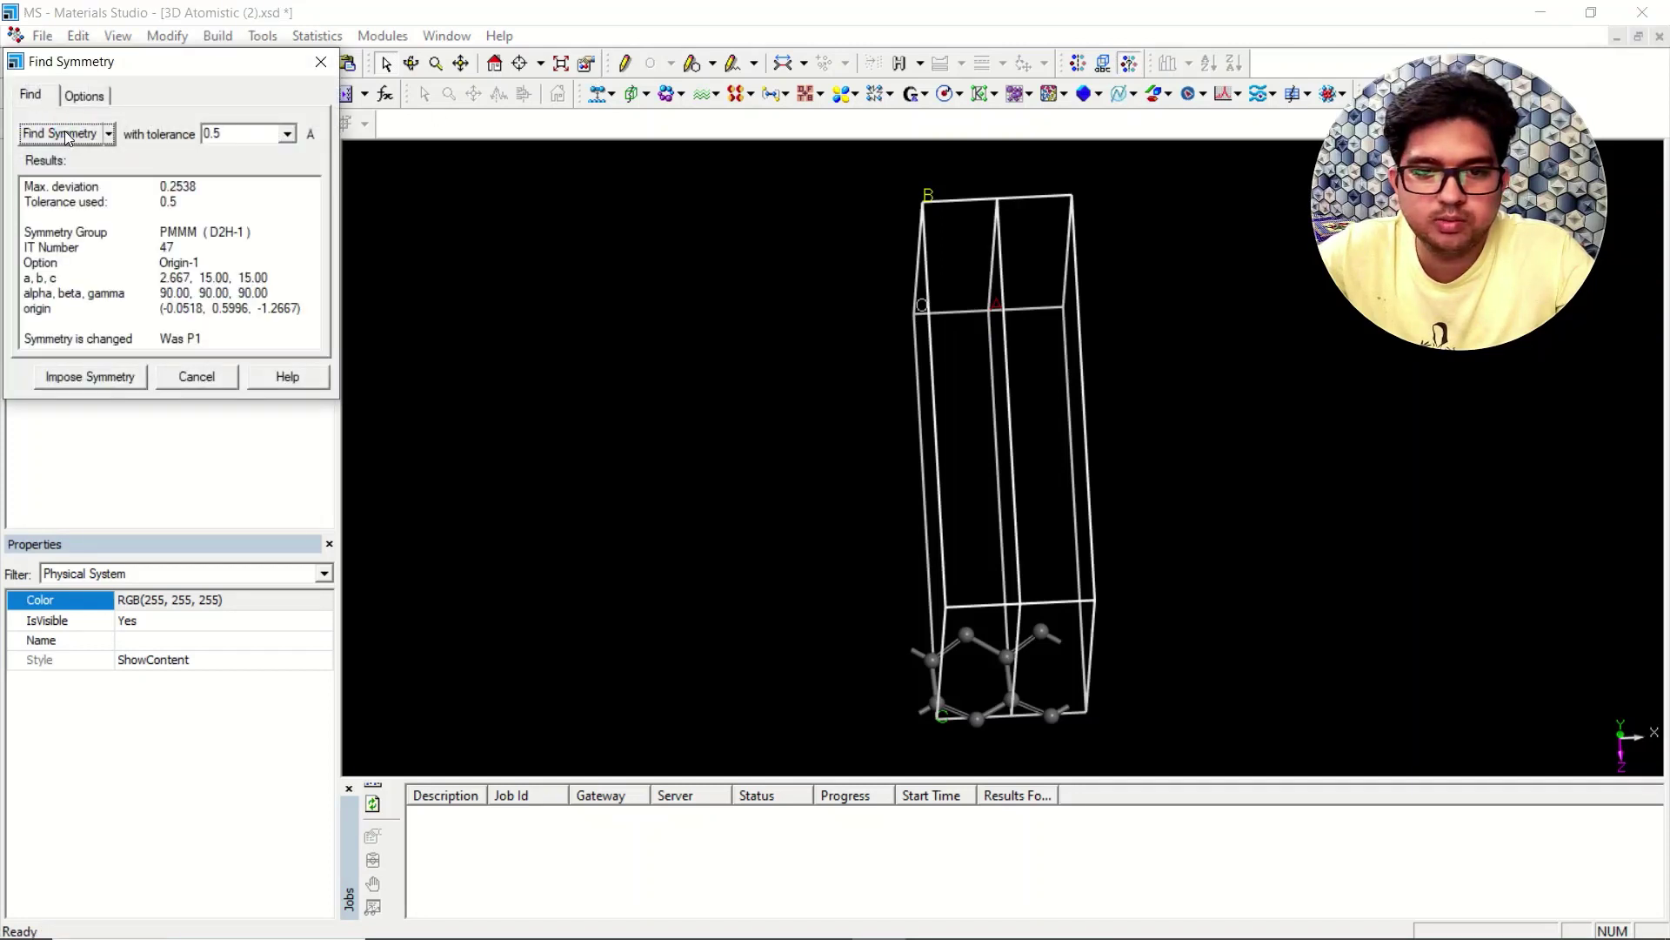
{"action": "left_click", "coordinate": [90, 375]}
{"action": "right_click_drag", "start_coordinate": [1007, 513], "coordinate": [1123, 514]}
In the Lattice display settings, set C Max and B Max to 0.00, keeping A at 0.00–2.00.
{"action": "right_click", "coordinate": [492, 453]}
{"action": "left_click", "coordinate": [573, 561]}
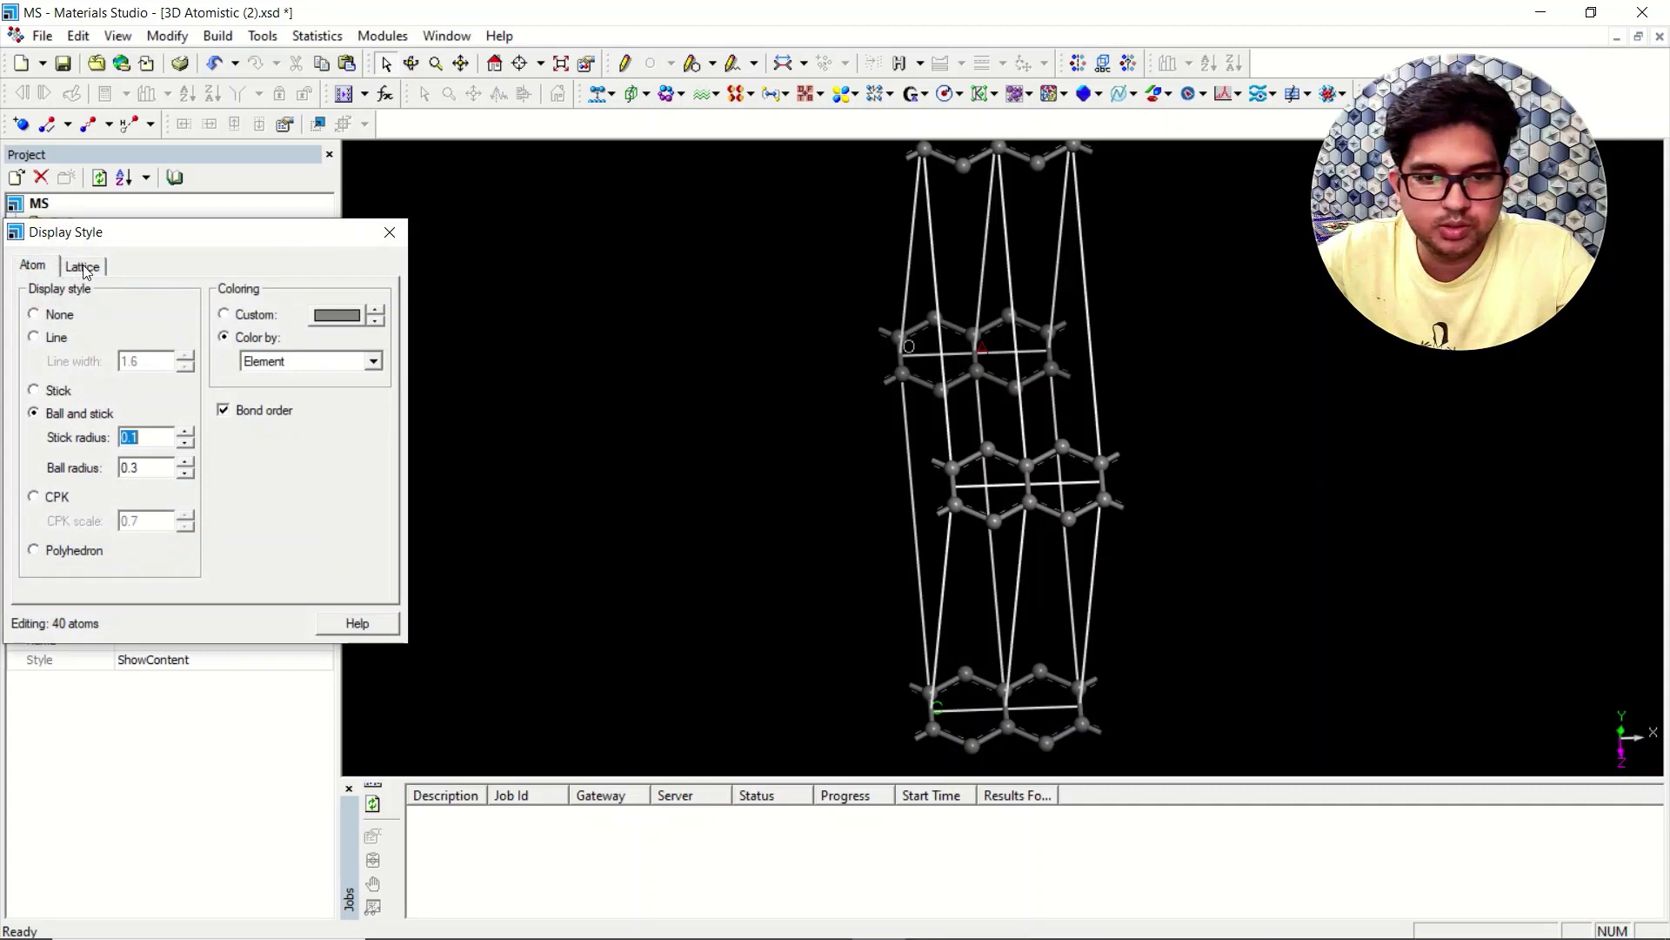
{"action": "left_click", "coordinate": [83, 268]}
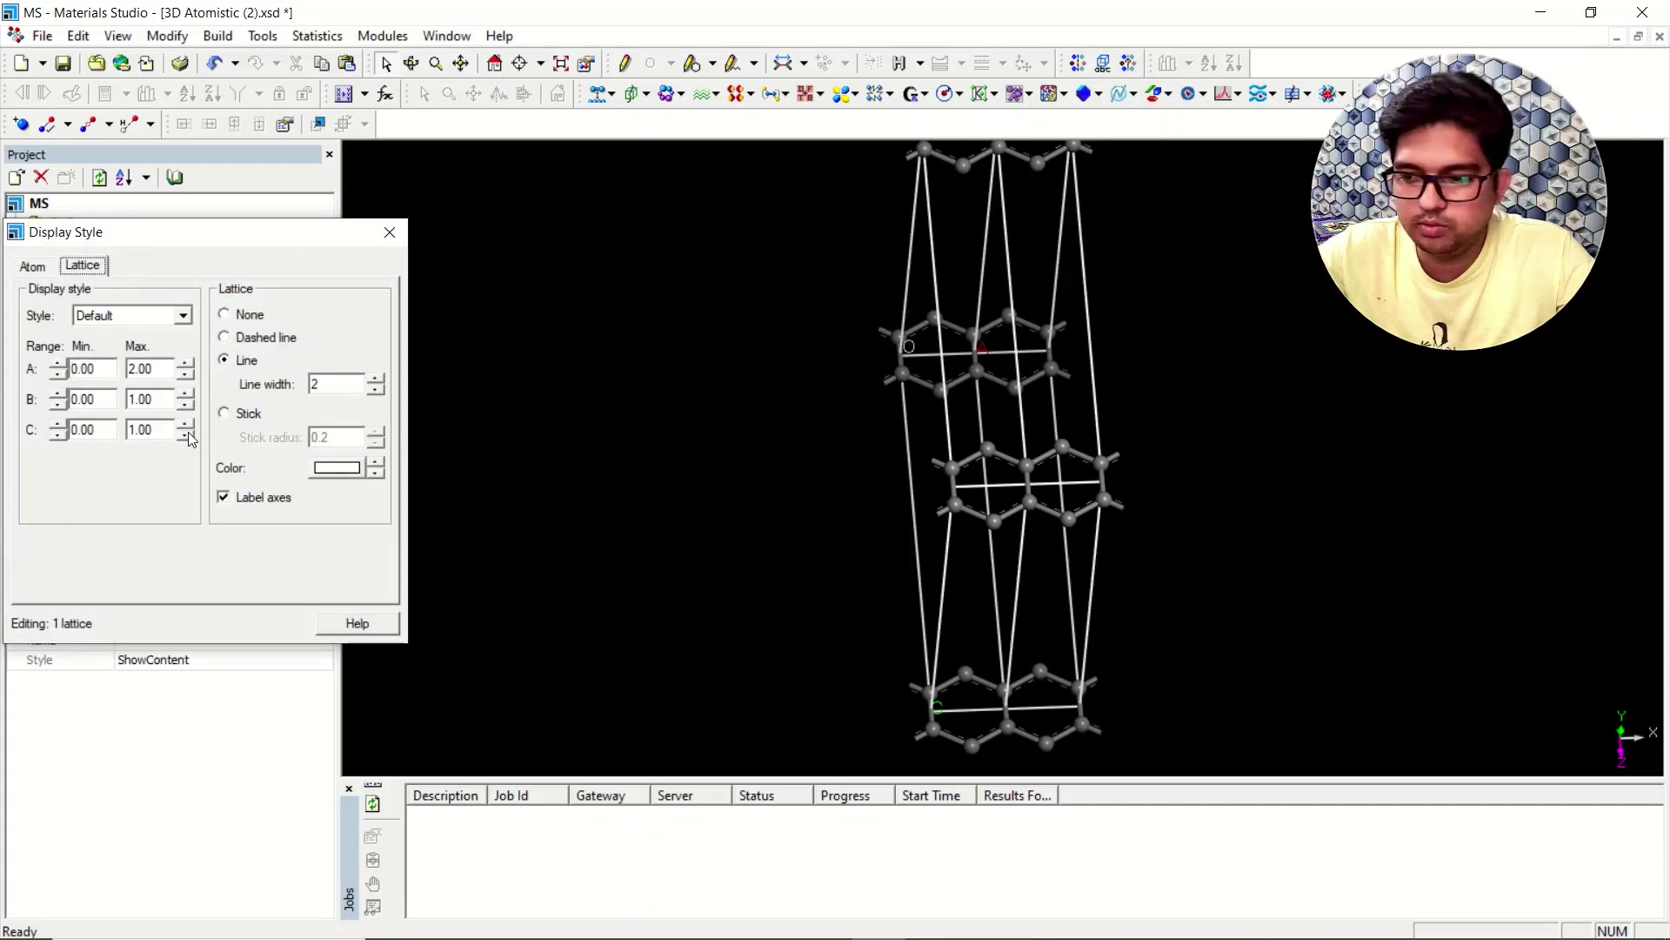
{"action": "left_click", "coordinate": [186, 434]}
{"action": "left_click", "coordinate": [185, 404]}
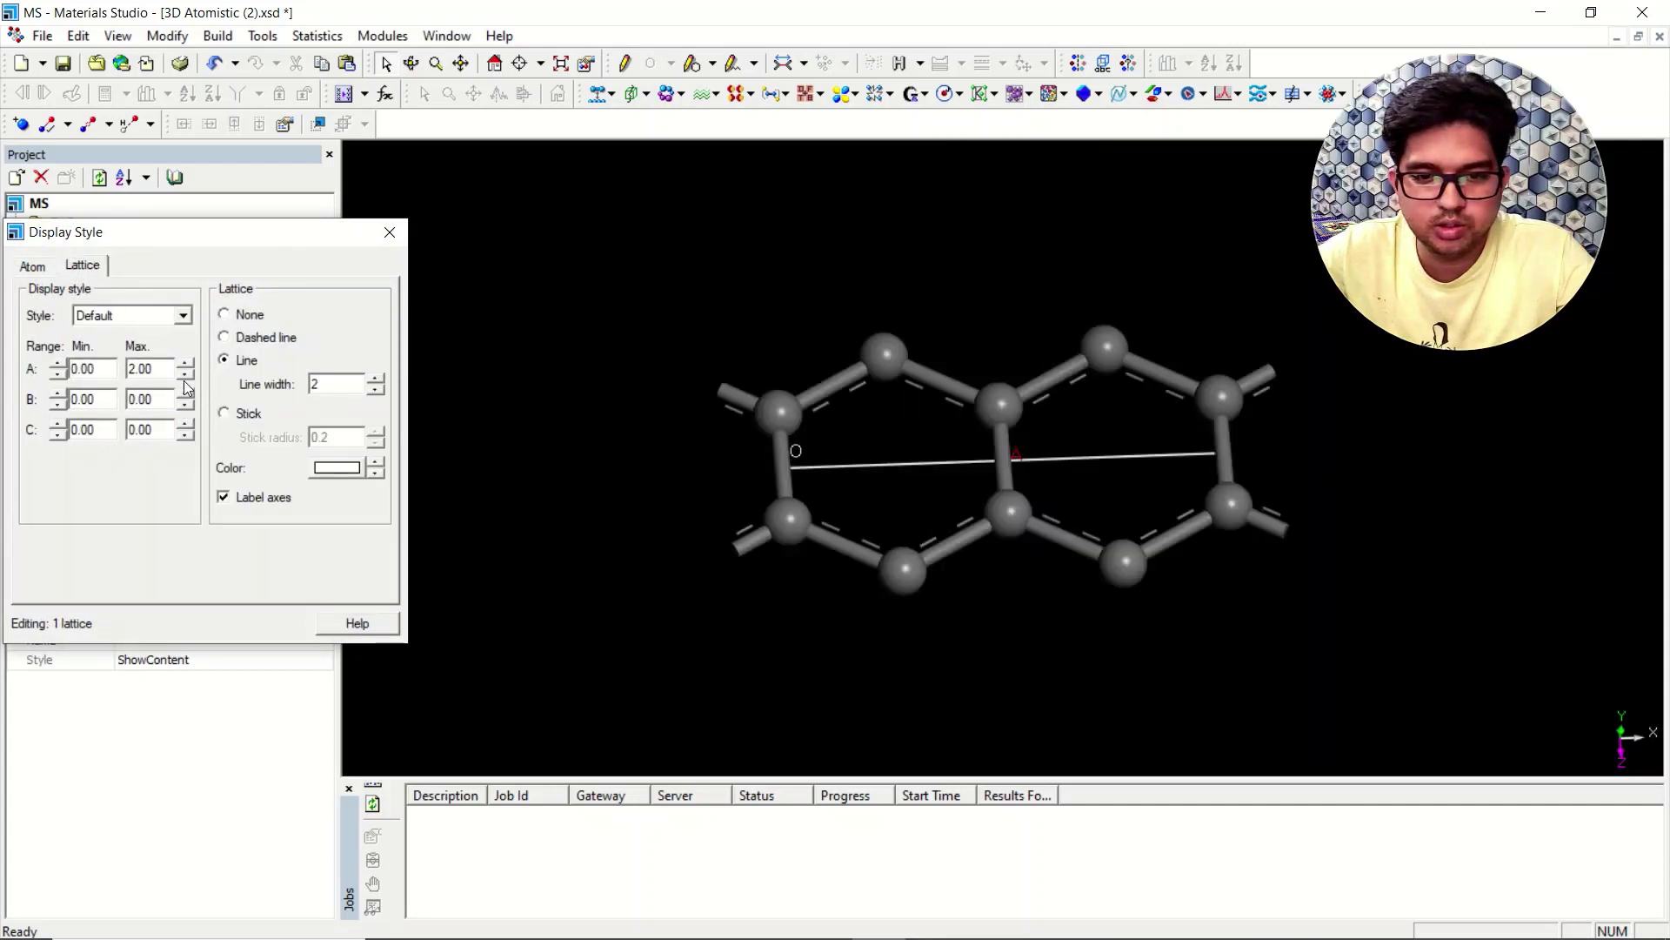
{"action": "right_click_drag", "start_coordinate": [957, 366], "coordinate": [988, 401]}
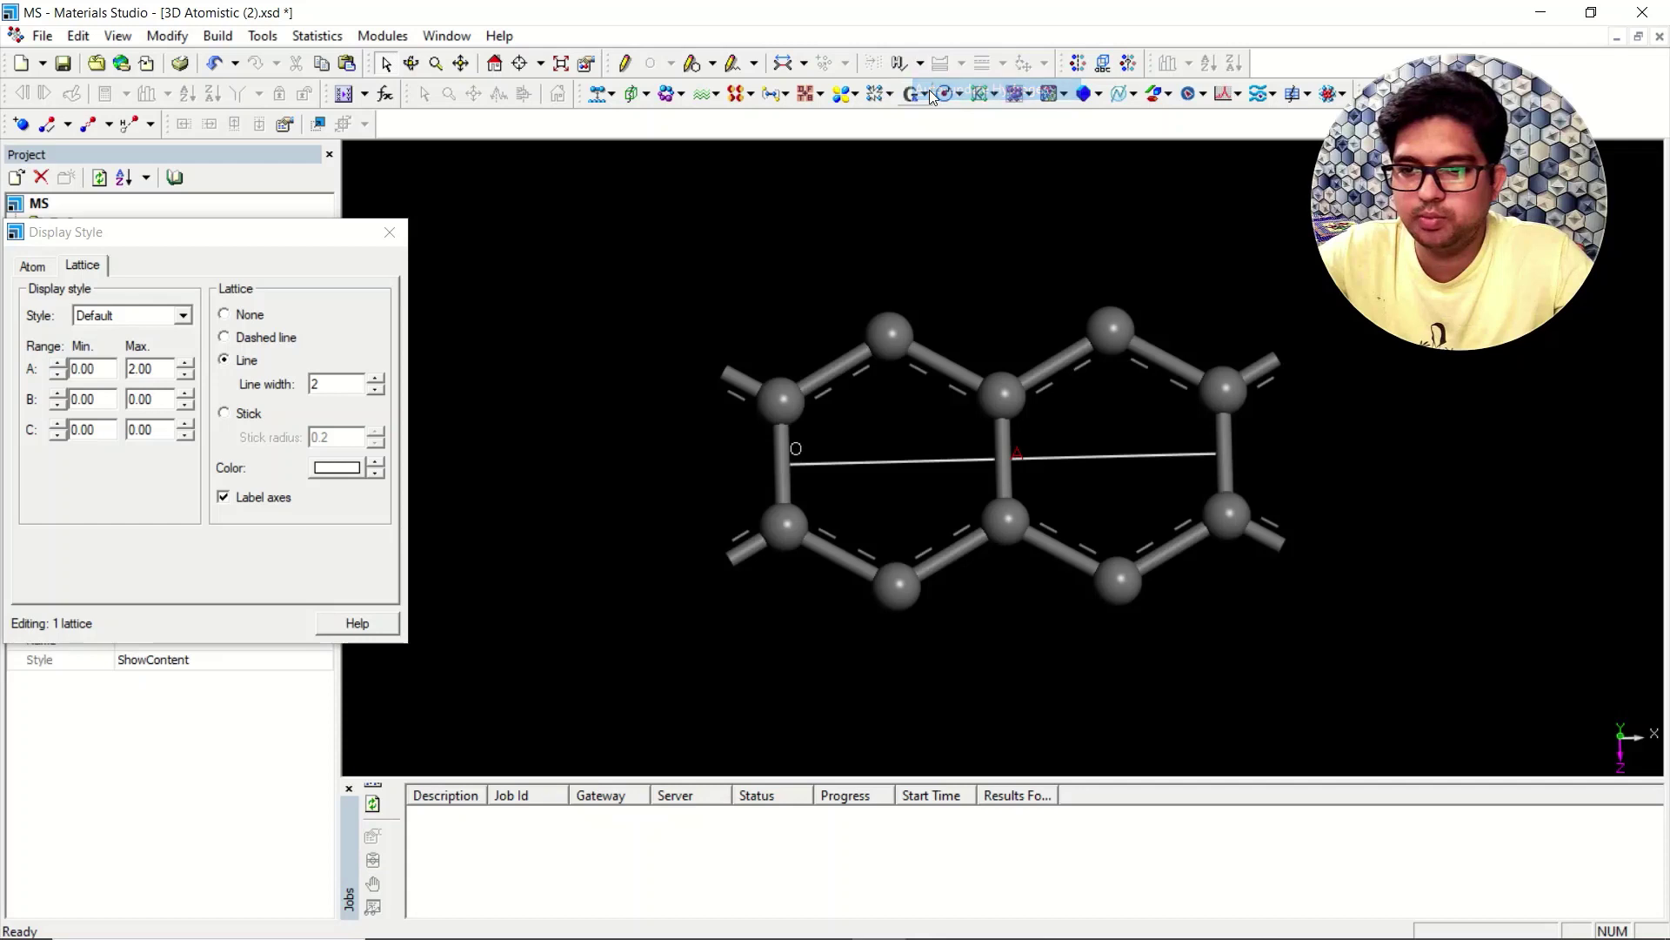
Convert the structure to P1, add hydrogens to the outer carbons, and reimpose PMMM symmetry.
{"action": "left_click", "coordinate": [218, 36]}
{"action": "mouse_move", "coordinate": [317, 254]}
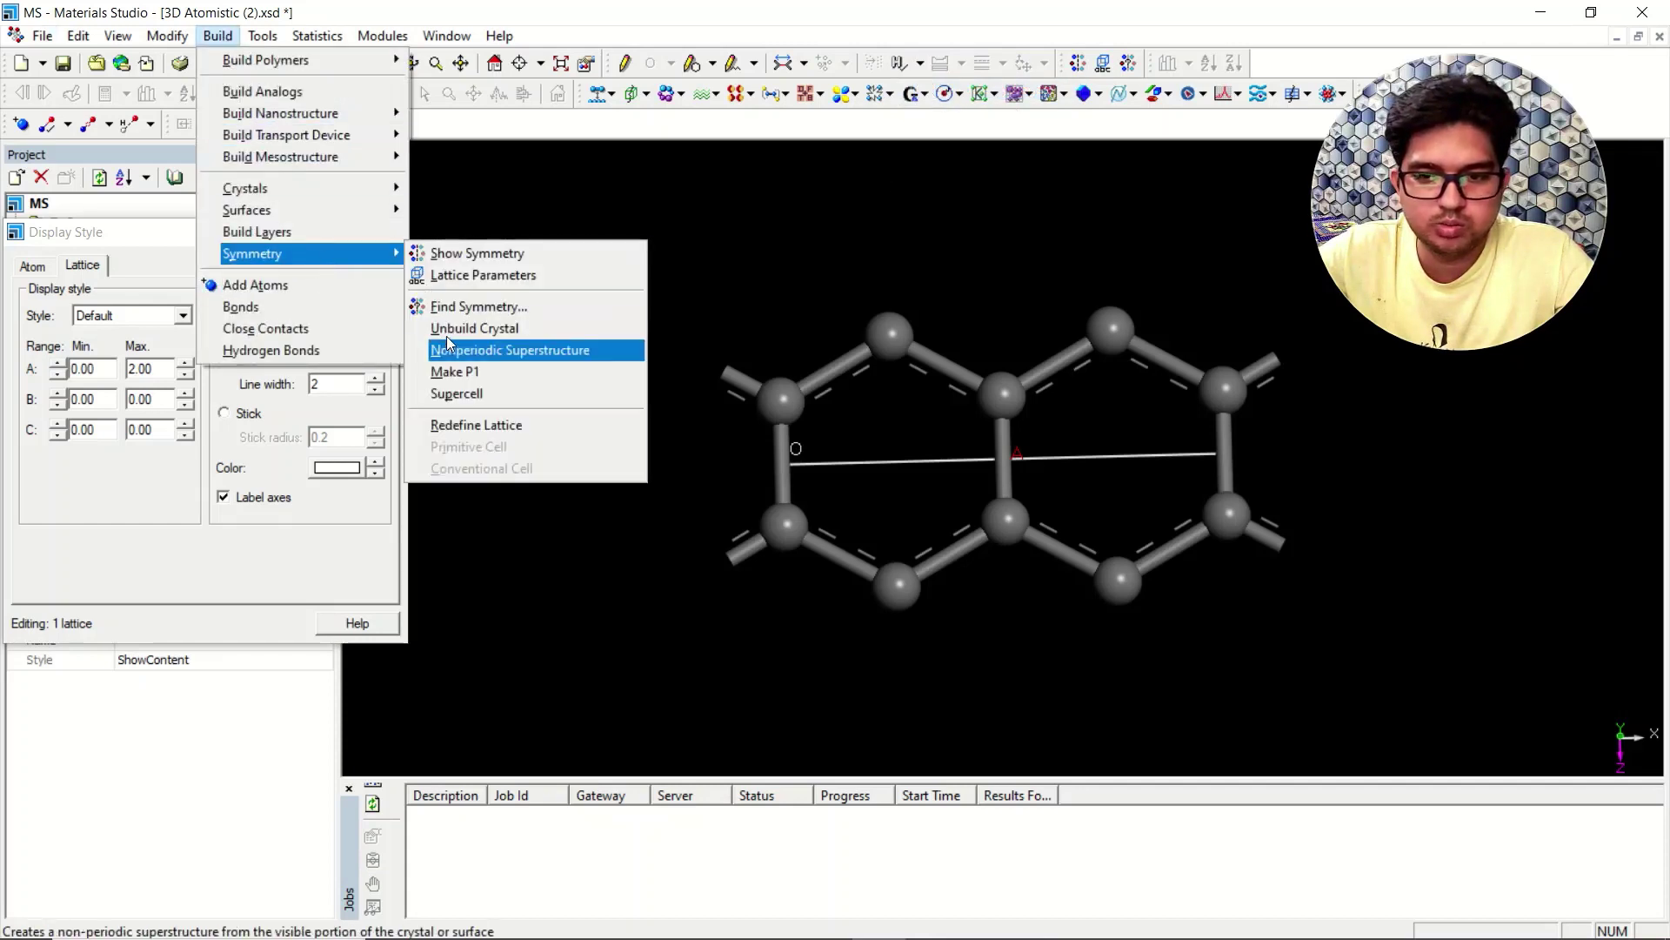
{"action": "left_click", "coordinate": [456, 368]}
{"action": "left_click", "coordinate": [904, 63]}
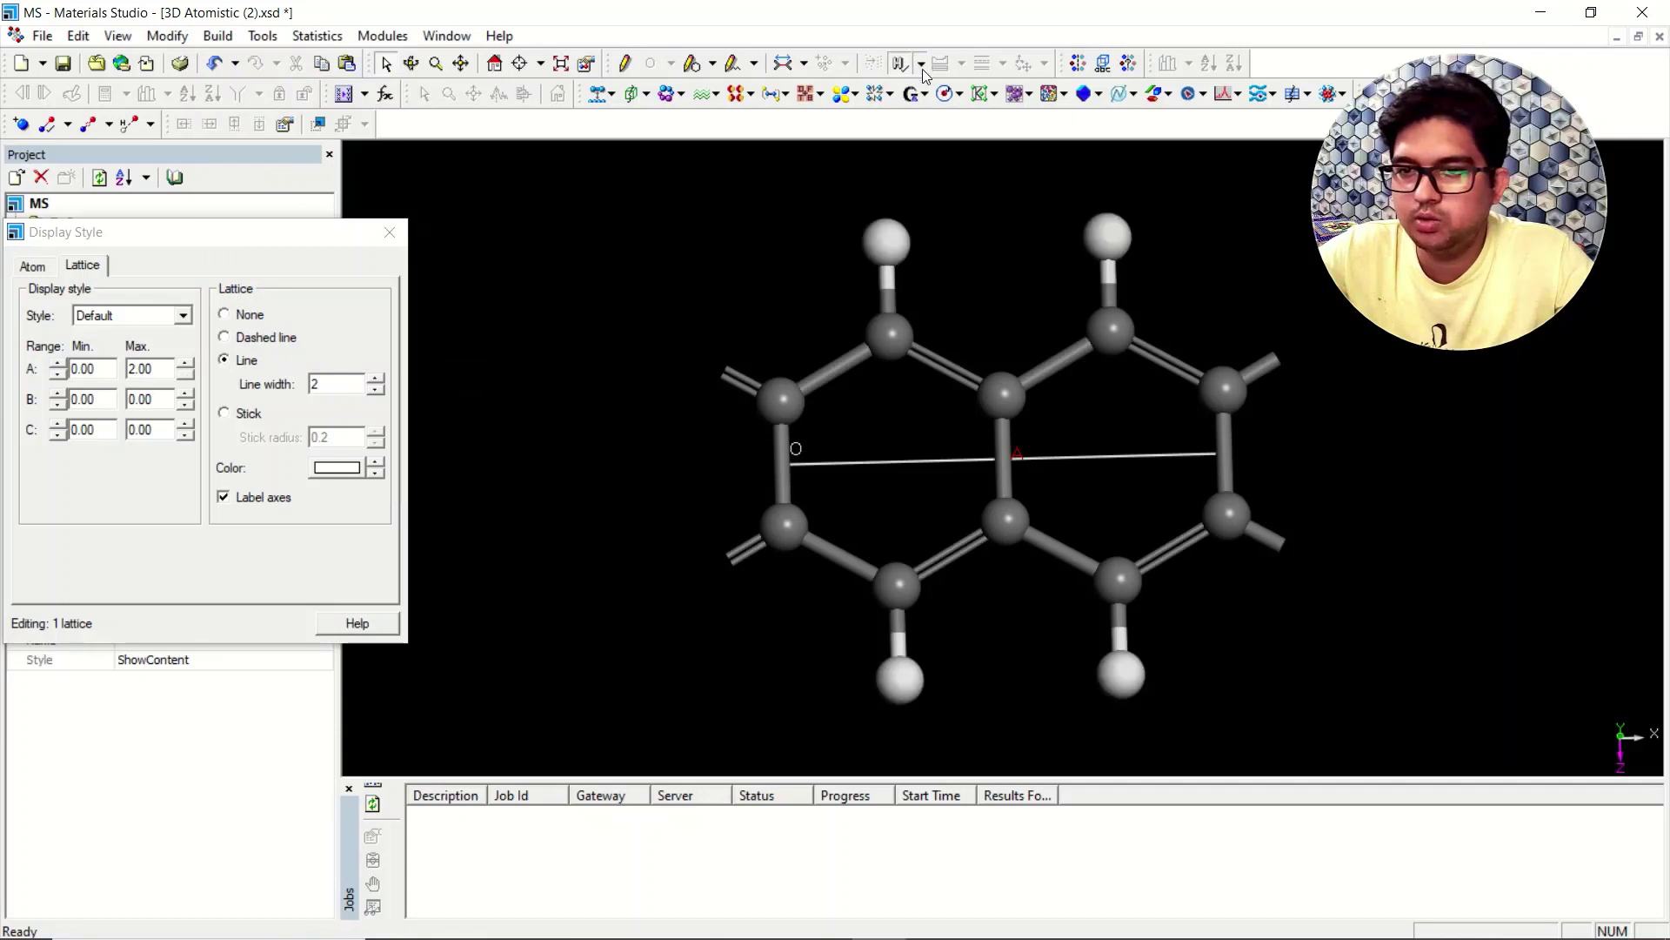
{"action": "left_click", "coordinate": [1128, 63]}
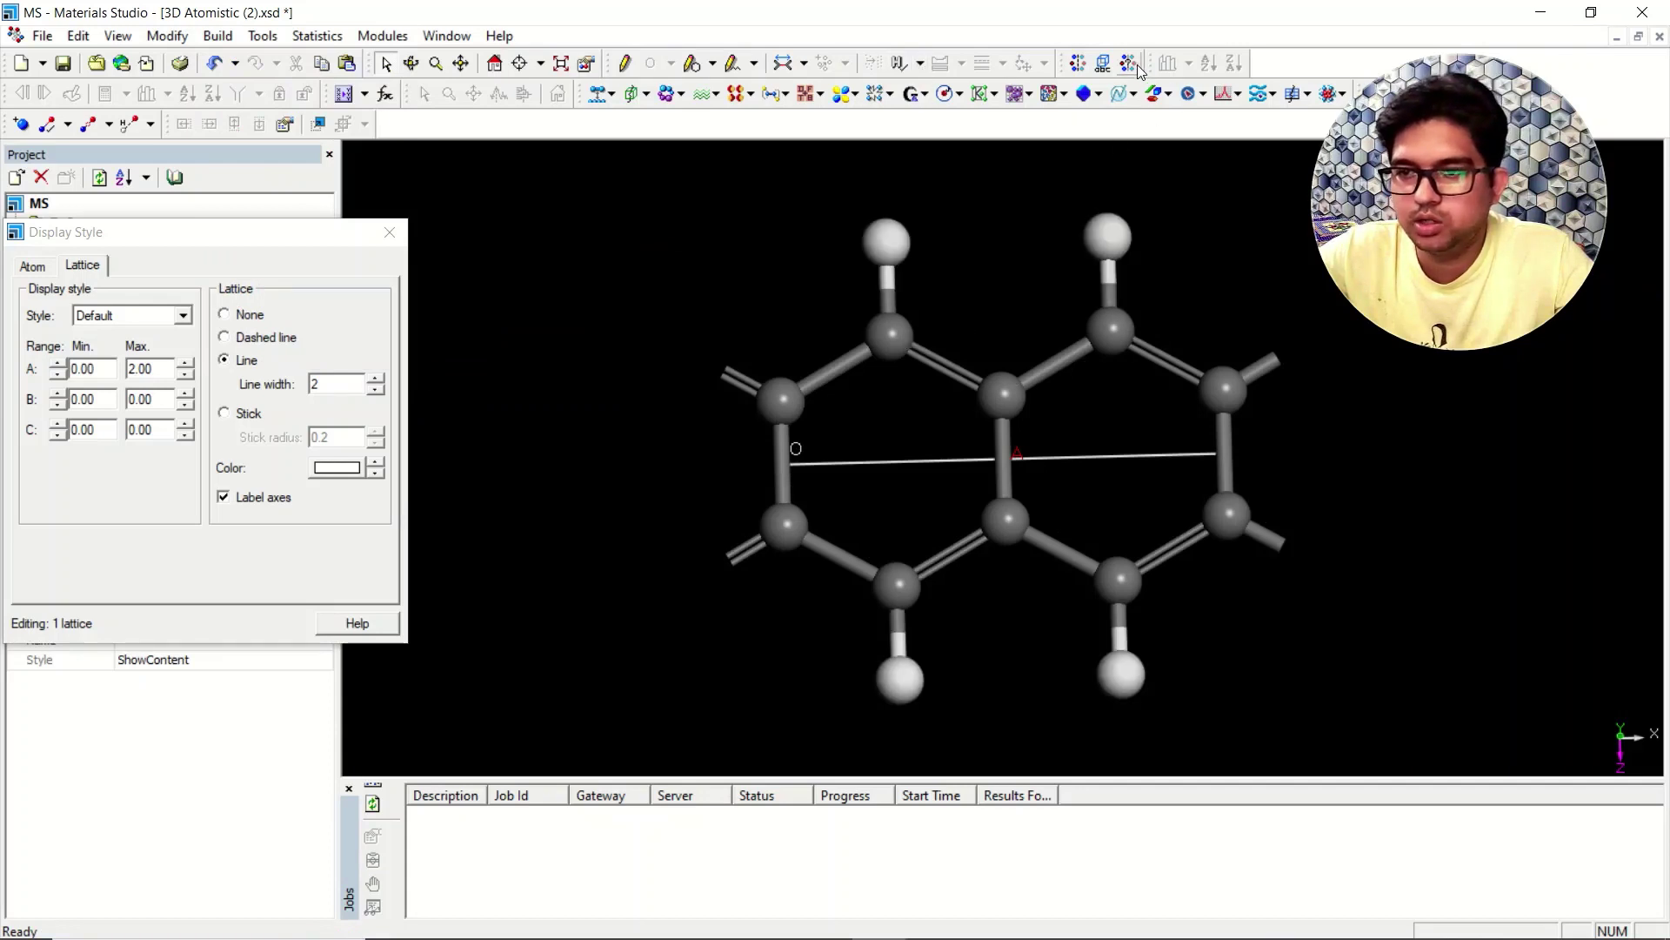
{"action": "left_click", "coordinate": [73, 136]}
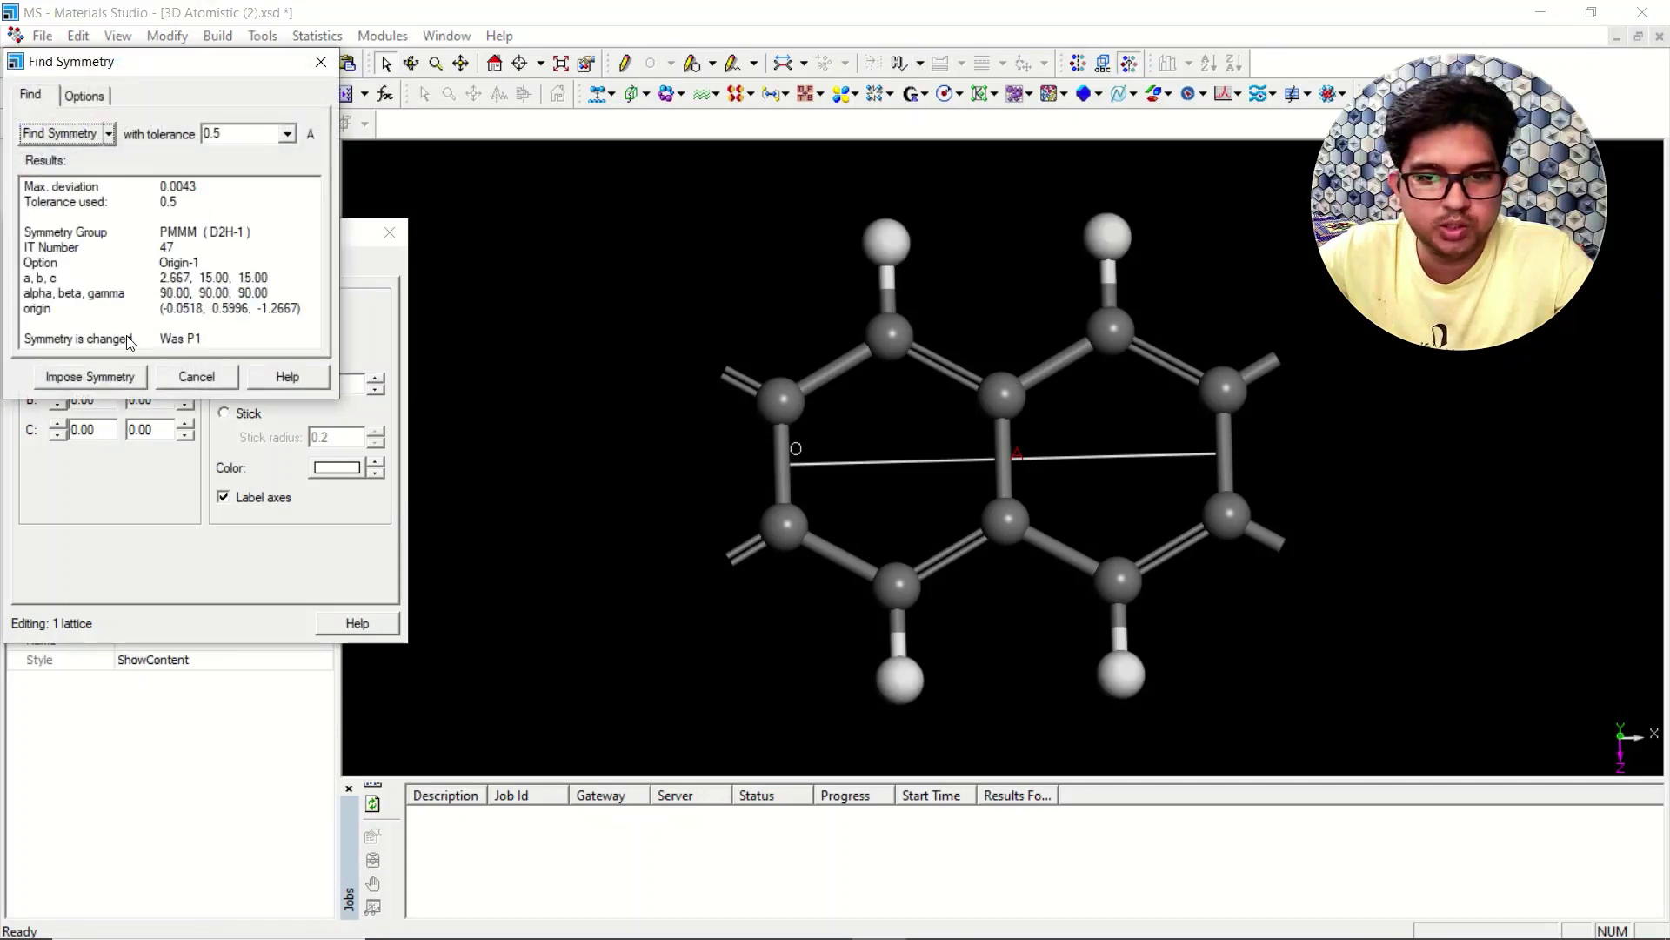
{"action": "left_click", "coordinate": [118, 376]}
{"action": "right_click_drag", "start_coordinate": [1122, 529], "coordinate": [975, 461]}
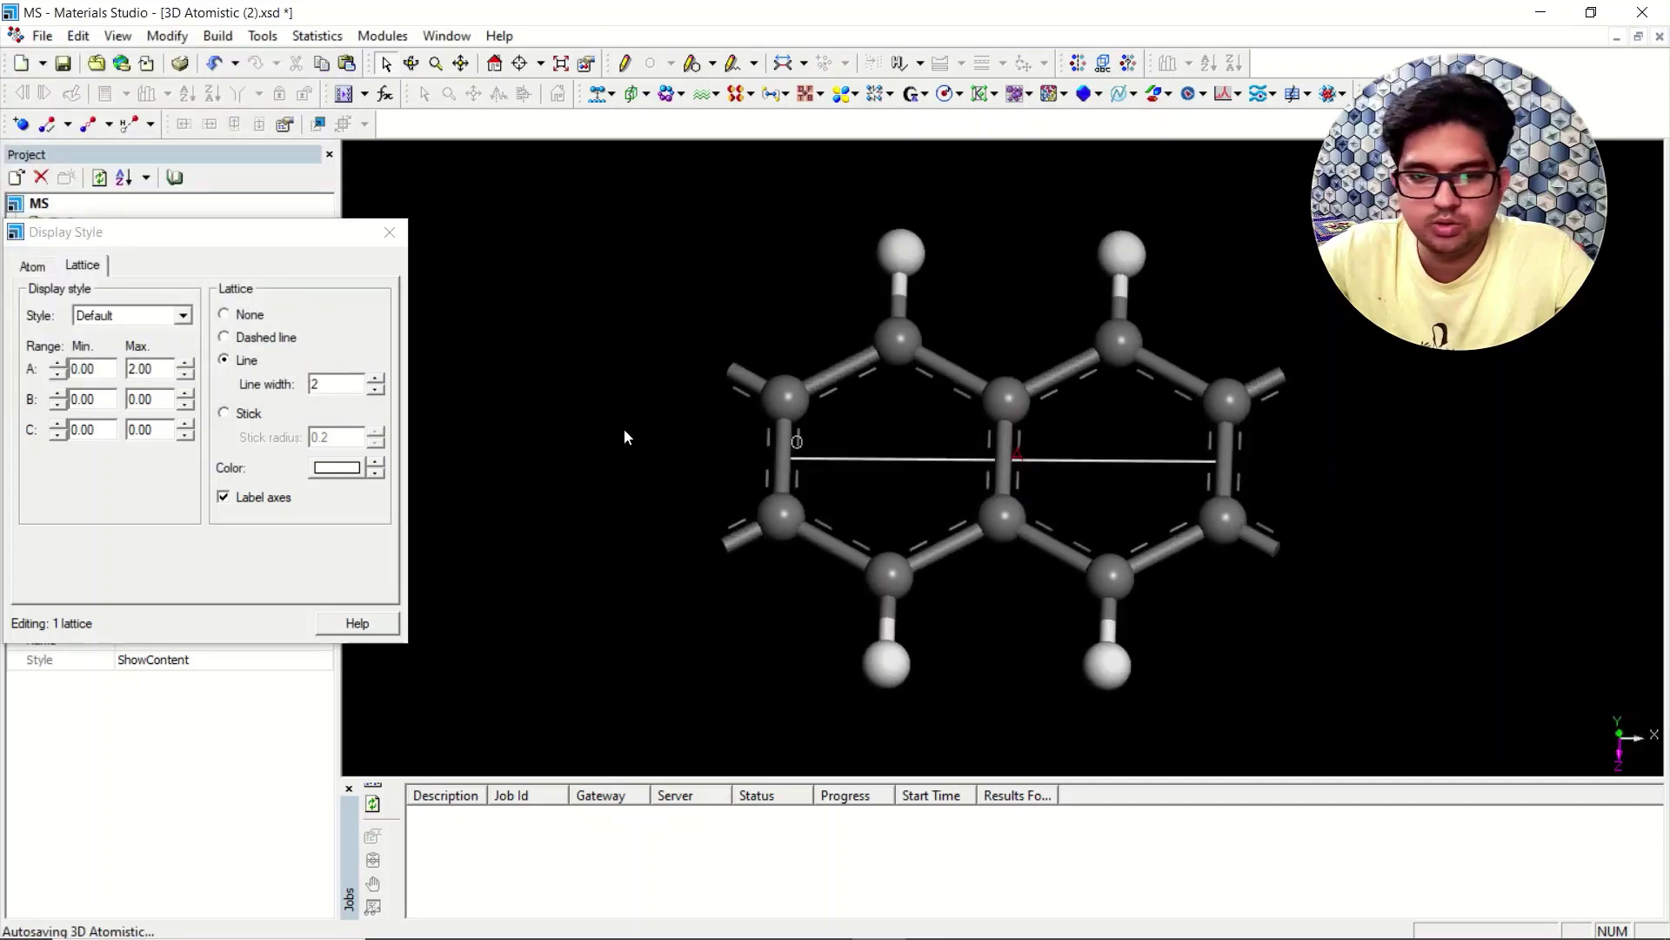
Raise the lattice A Max to 7.00 and orient the hydrogen-capped chain nearly level.
{"action": "left_click", "coordinate": [186, 364]}
{"action": "left_click", "coordinate": [186, 364]}
{"action": "left_click", "coordinate": [185, 364]}
{"action": "left_click", "coordinate": [185, 363]}
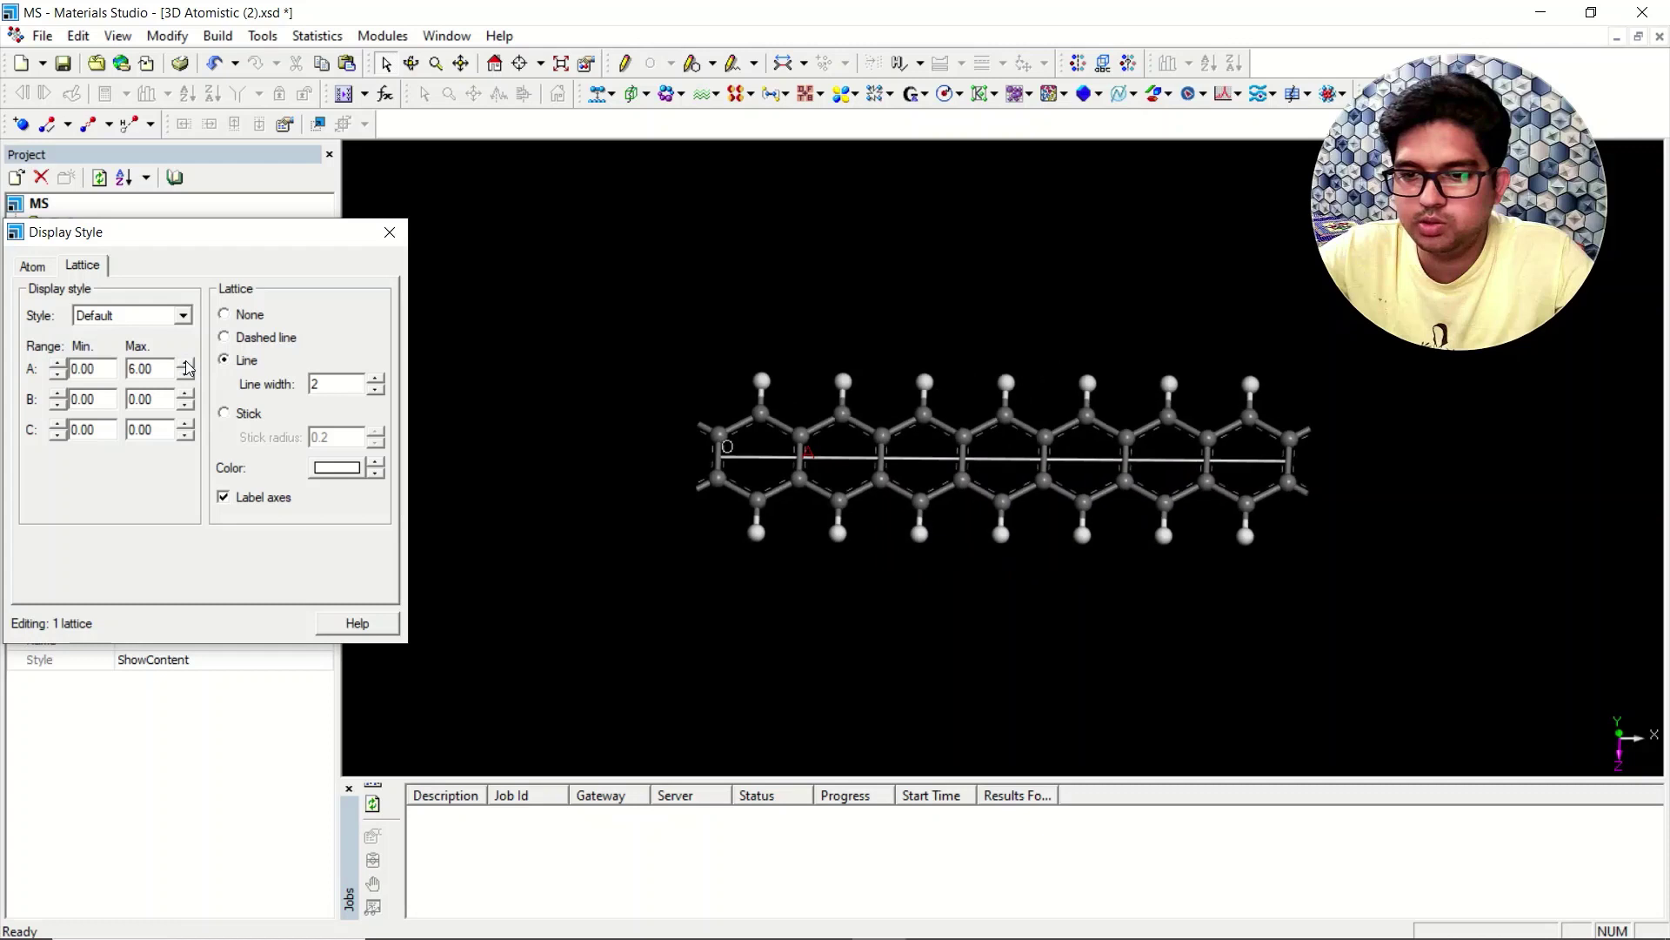
{"action": "scroll", "coordinate": [746, 380], "scroll_direction": "up", "scroll_amount": 2}
{"action": "right_click_drag", "start_coordinate": [791, 358], "coordinate": [828, 318]}
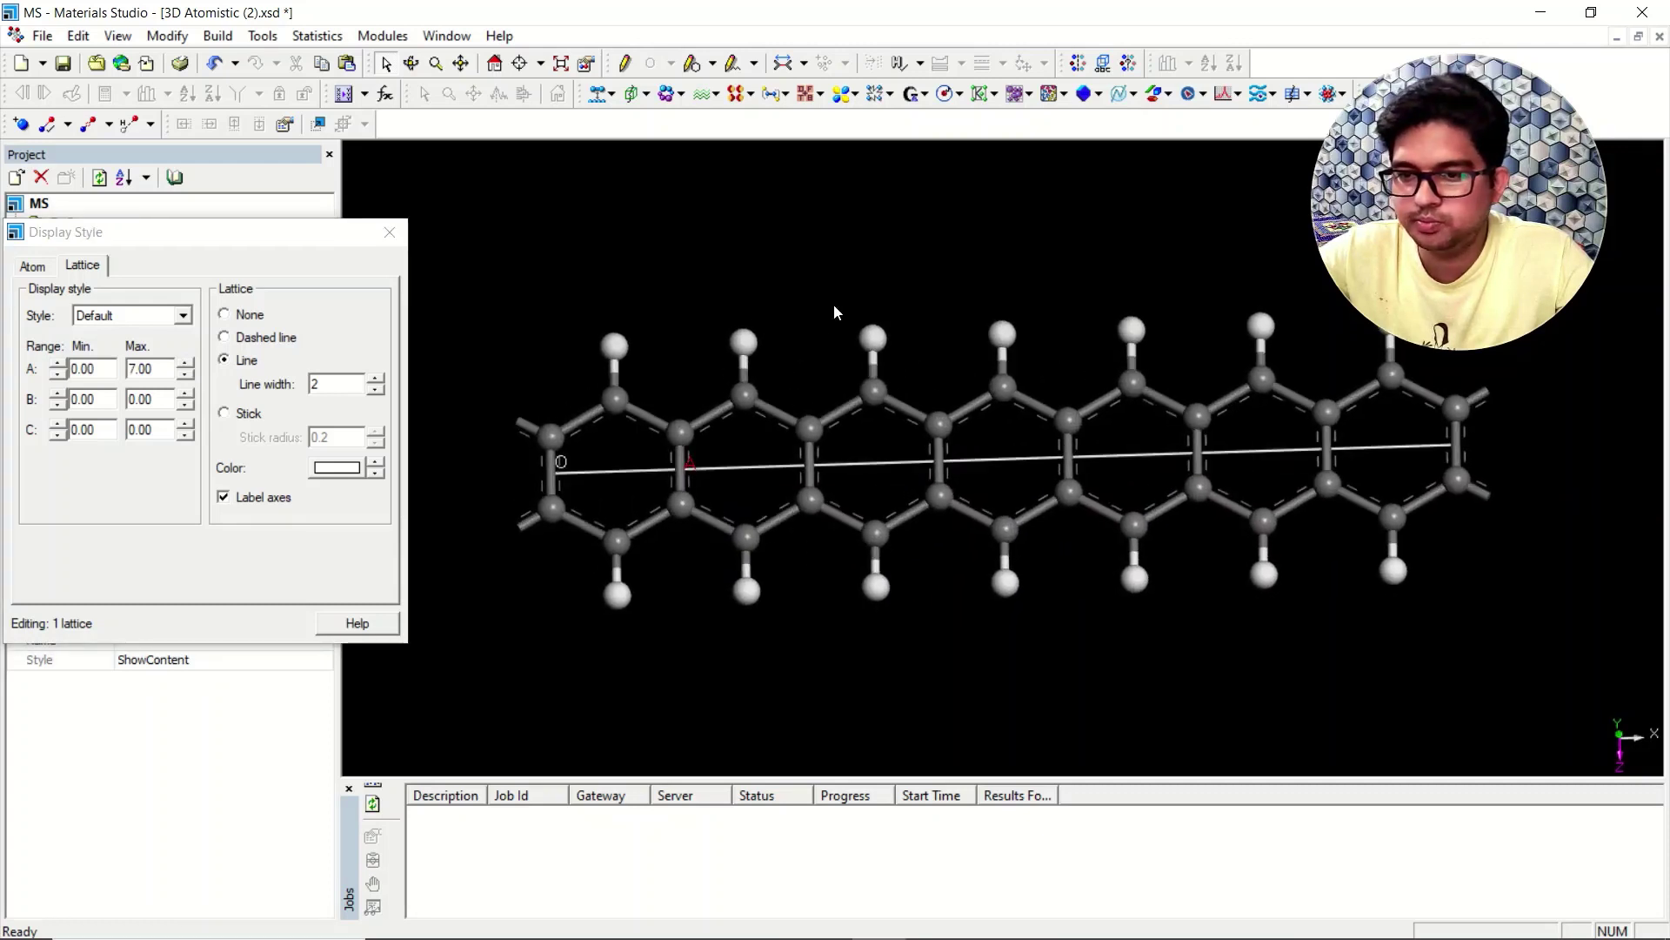
{"action": "right_click_drag", "start_coordinate": [1042, 283], "coordinate": [1105, 306]}
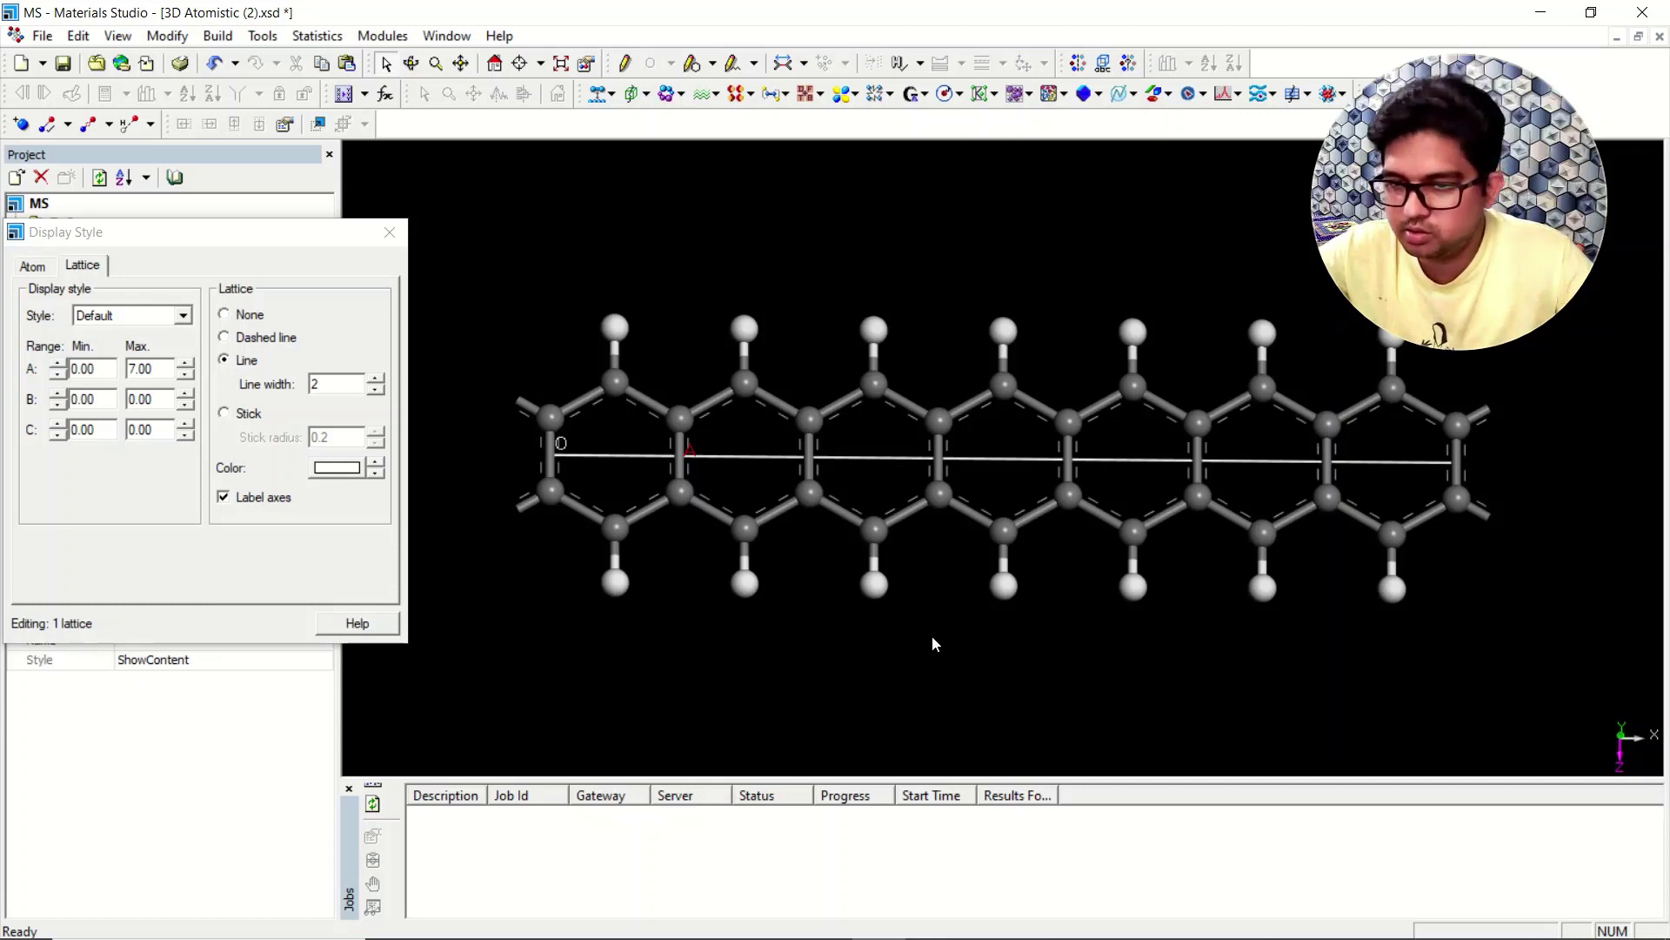
{"action": "mouse_move", "coordinate": [878, 922]}
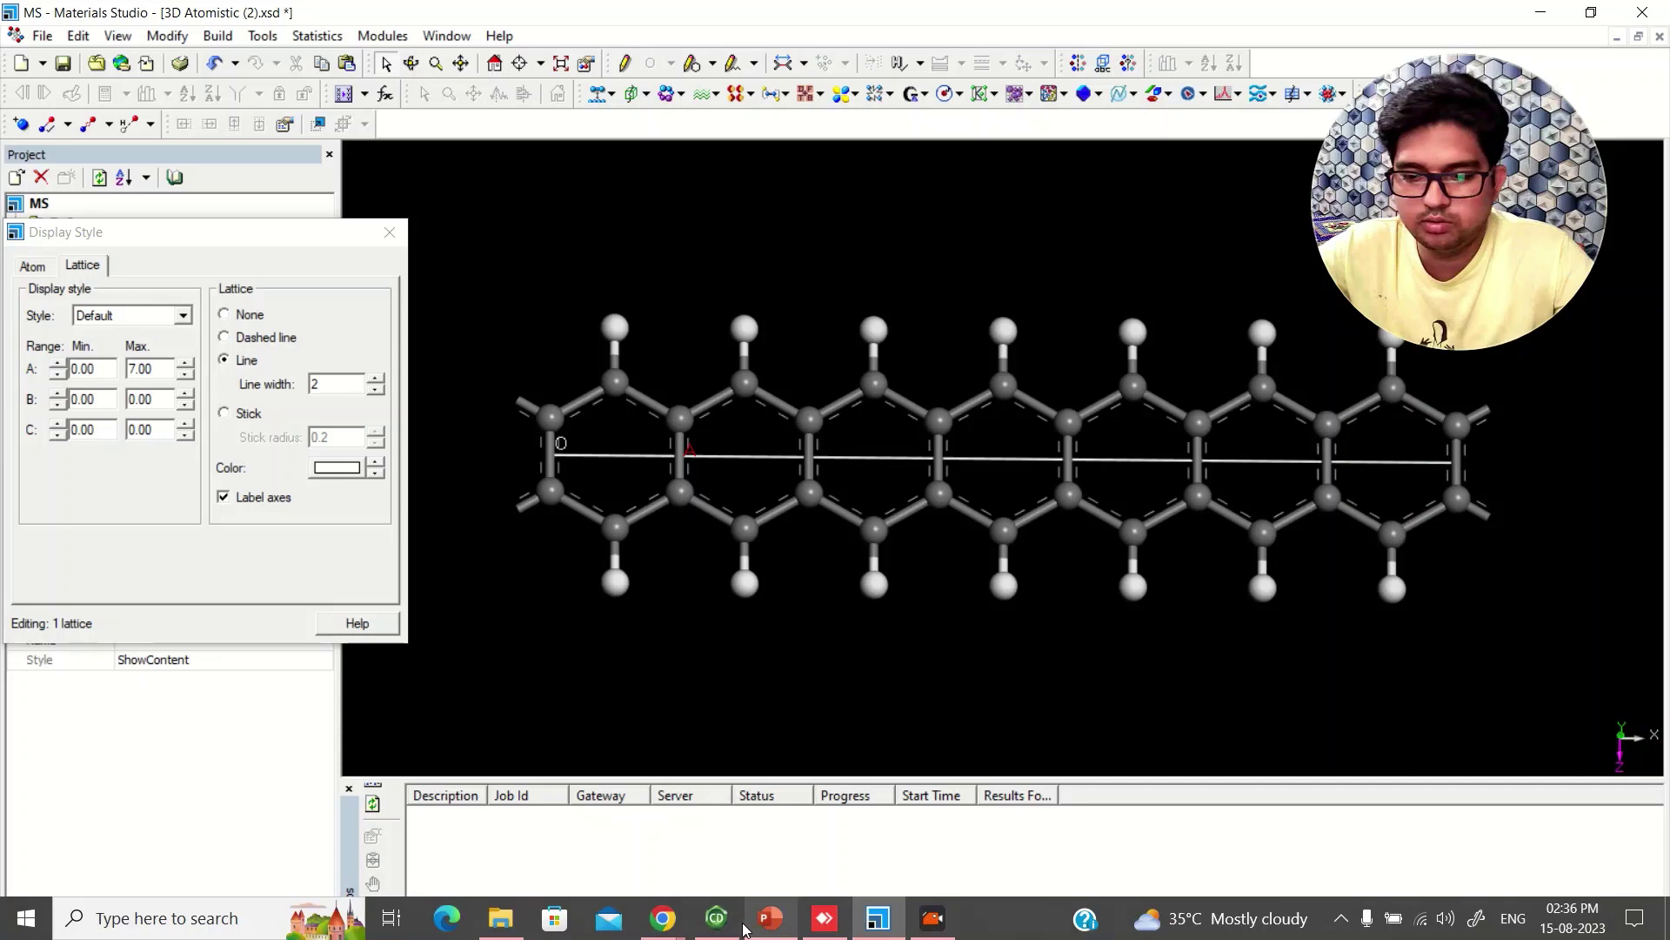
{"action": "mouse_move", "coordinate": [663, 920]}
{"action": "left_click", "coordinate": [765, 826]}
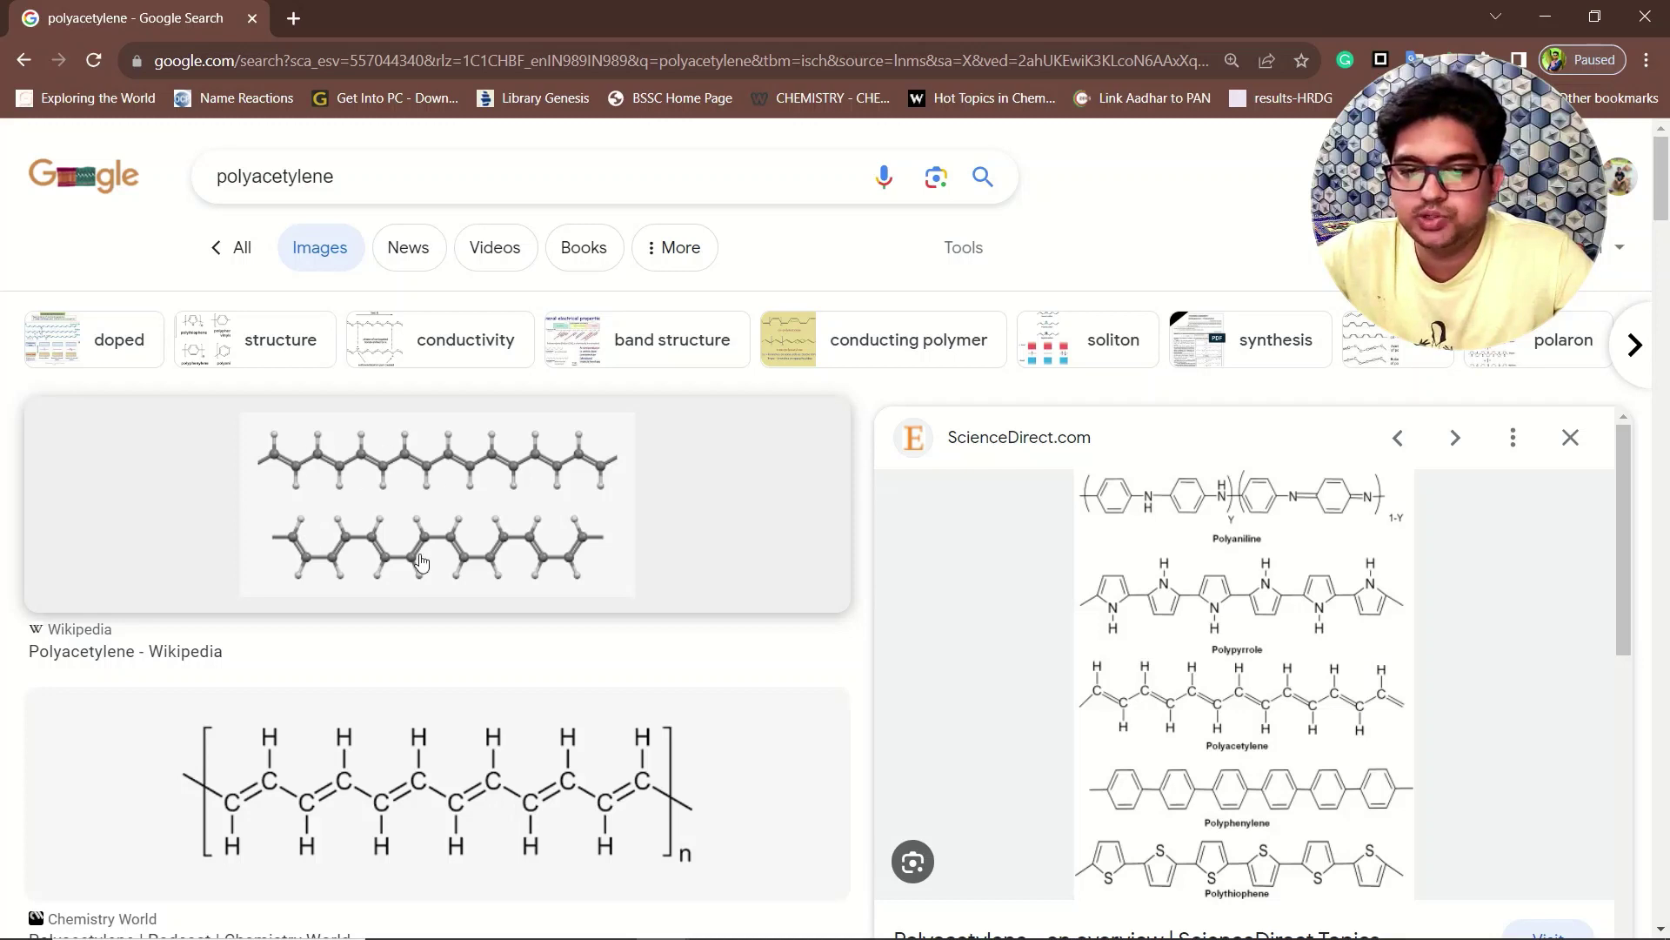
{"action": "left_click", "coordinate": [1543, 16]}
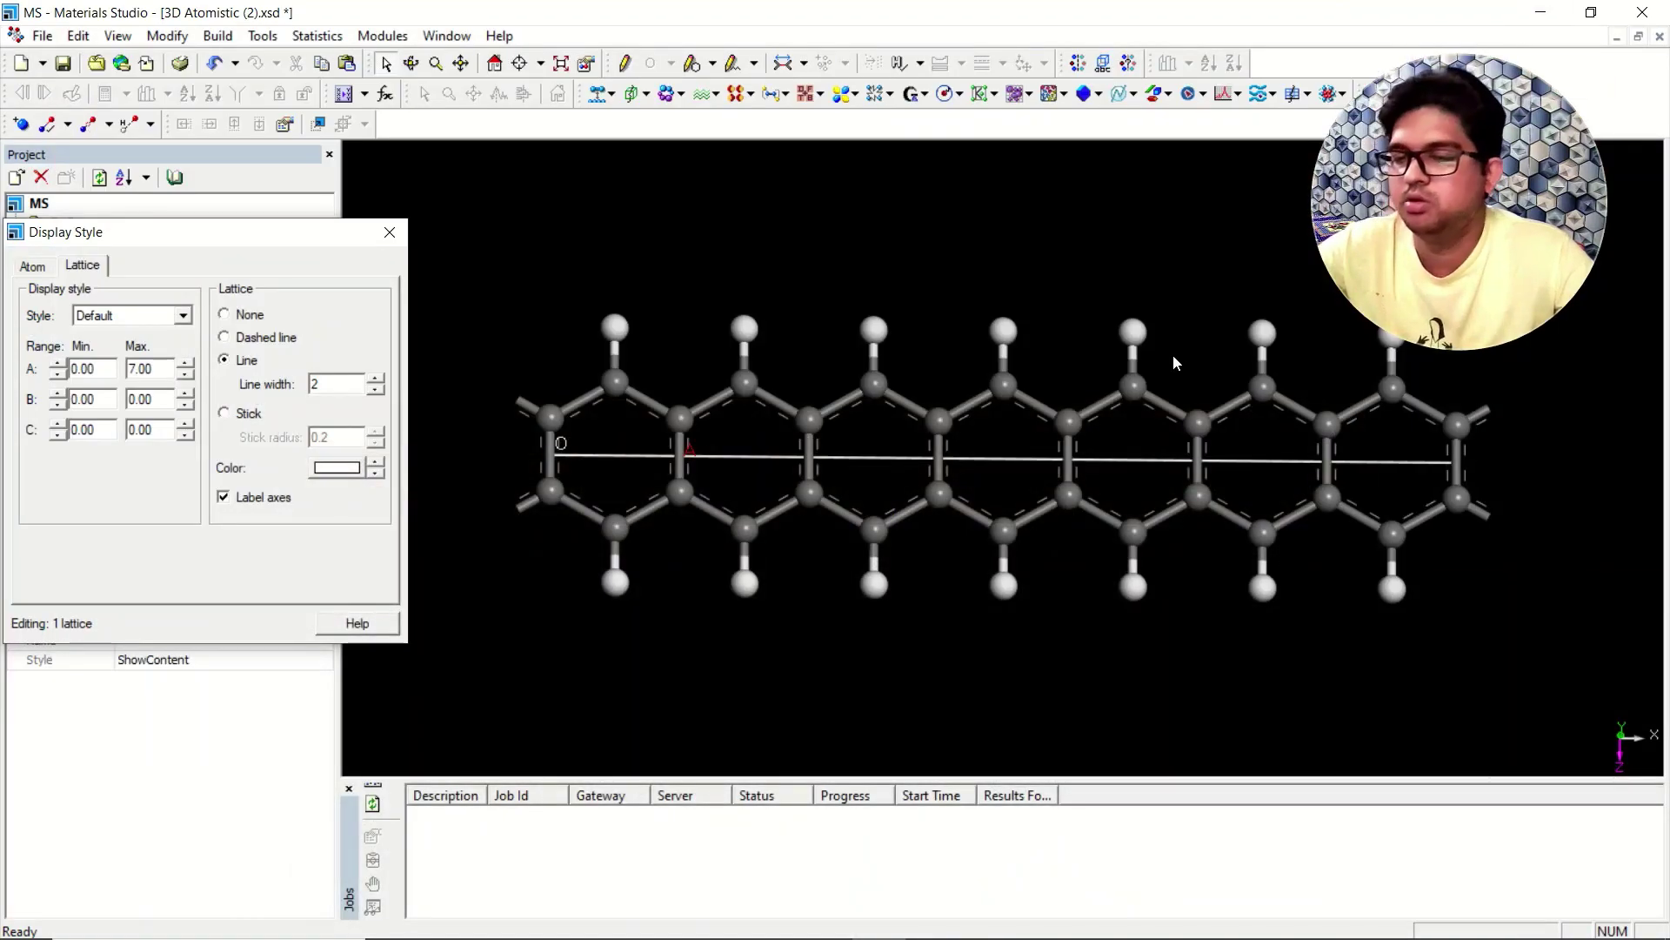